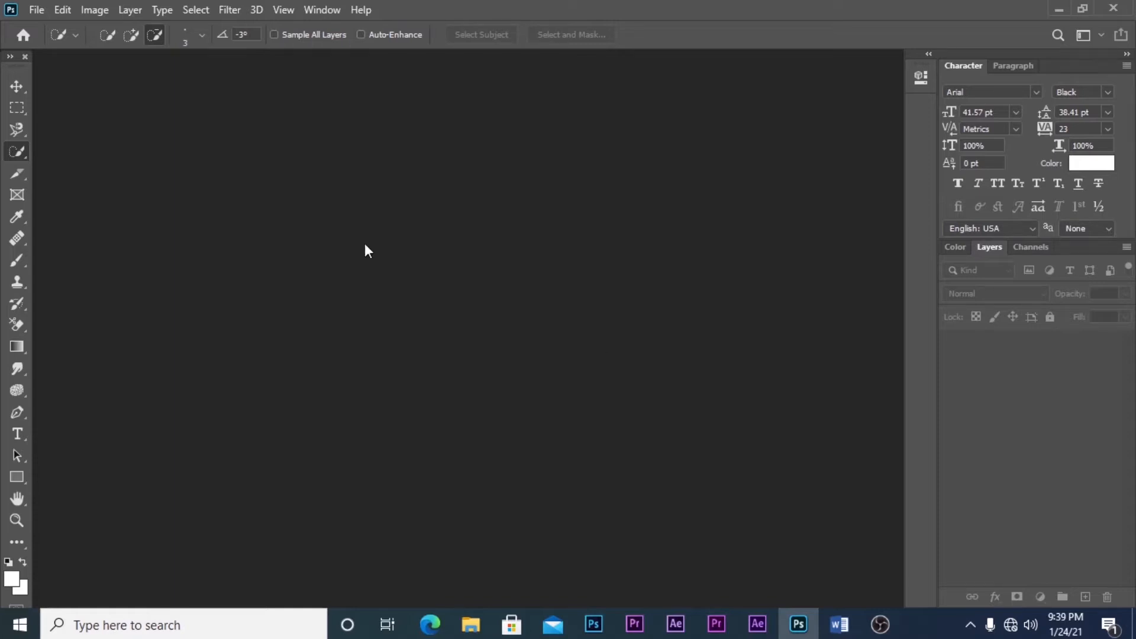
Open the photo child-817373_1920 from the Downloads folder
click(38, 10)
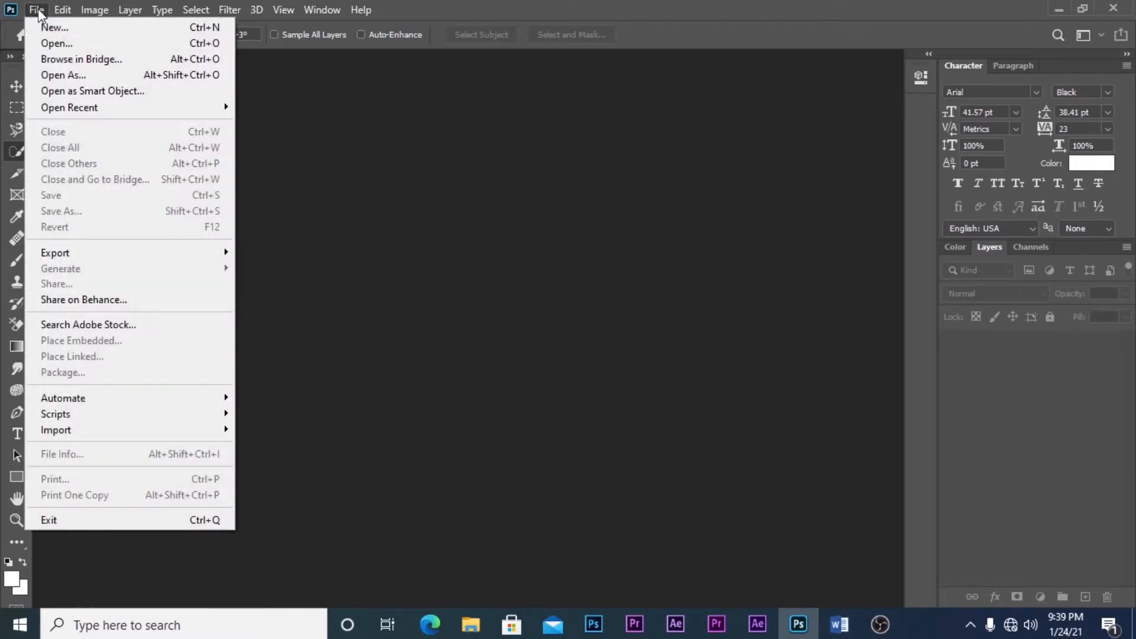
click(59, 45)
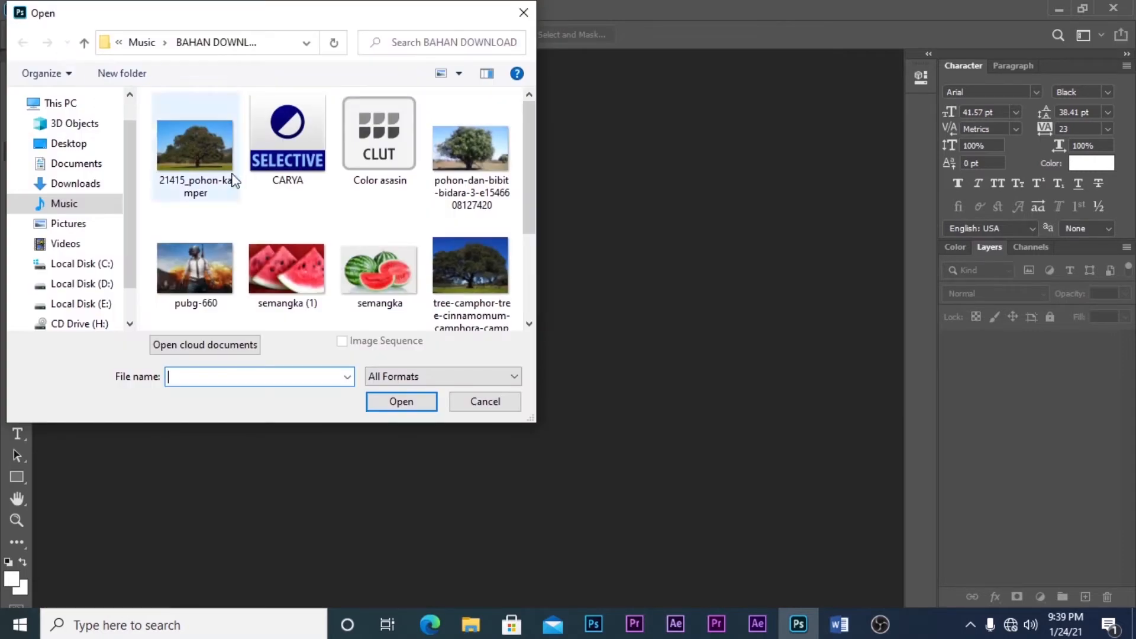
scroll(130, 173, down, 3)
scroll(137, 164, up, 3)
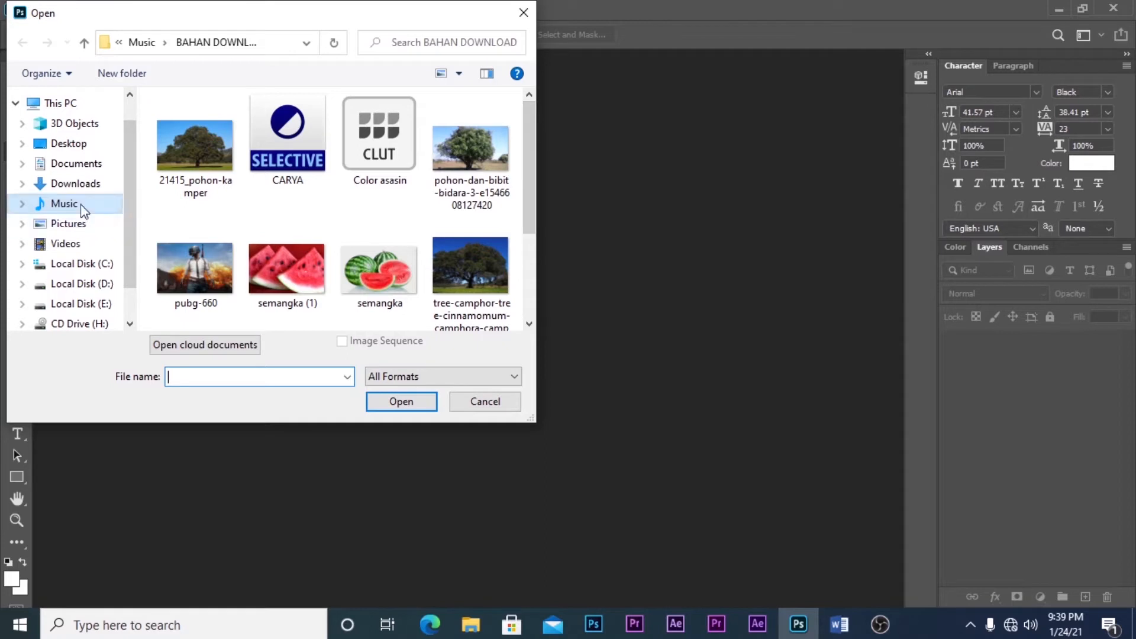
click(80, 185)
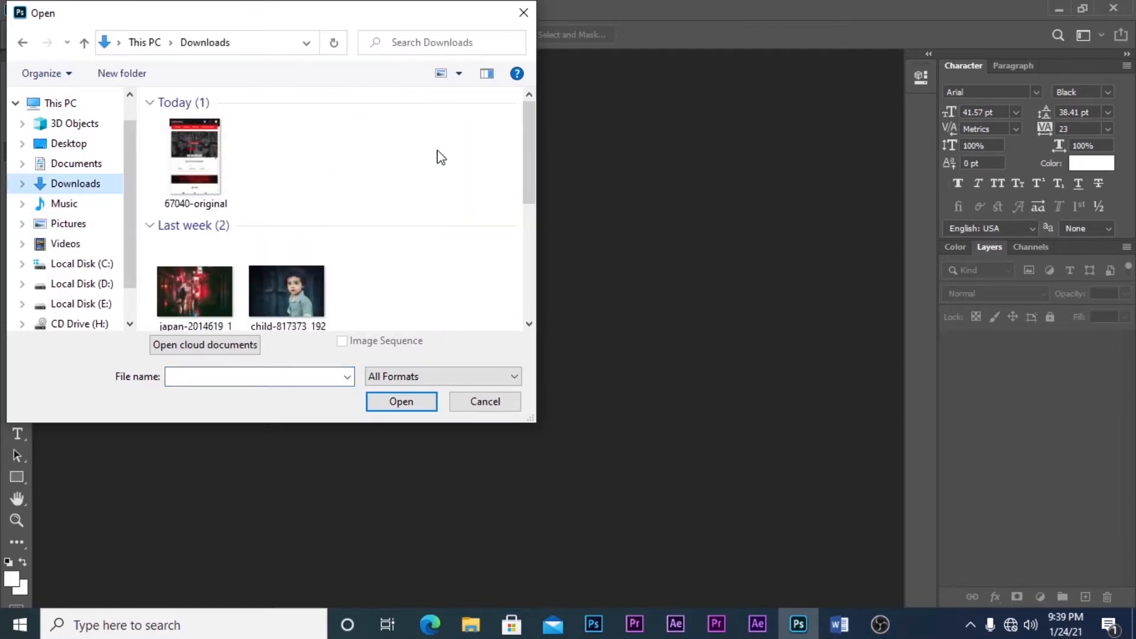
drag(534, 140, 500, 193)
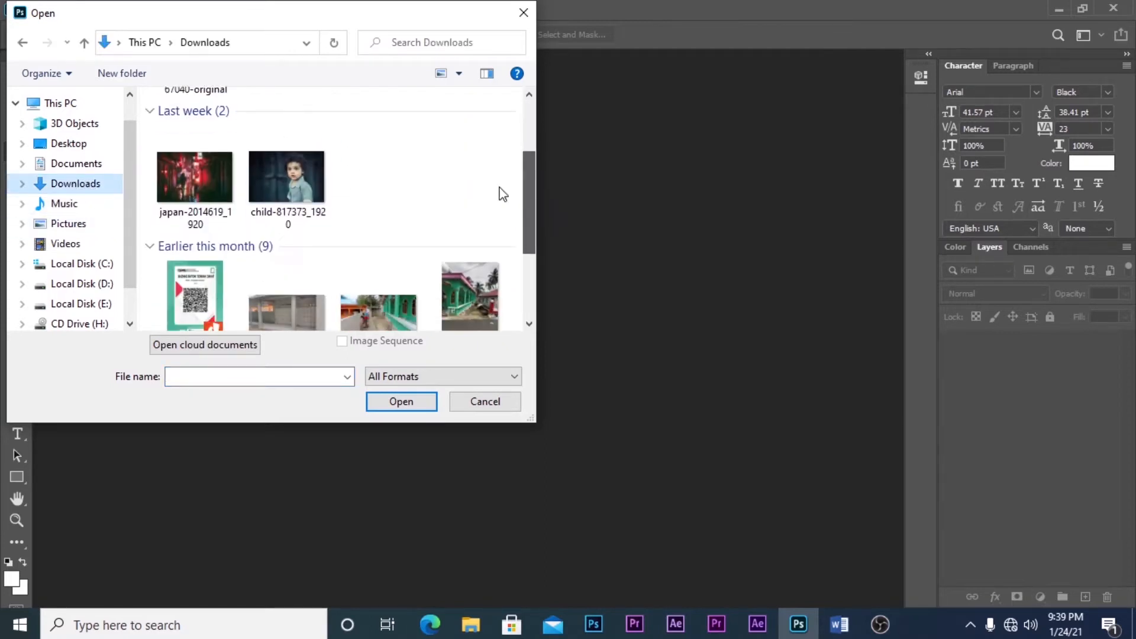
click(289, 175)
click(405, 404)
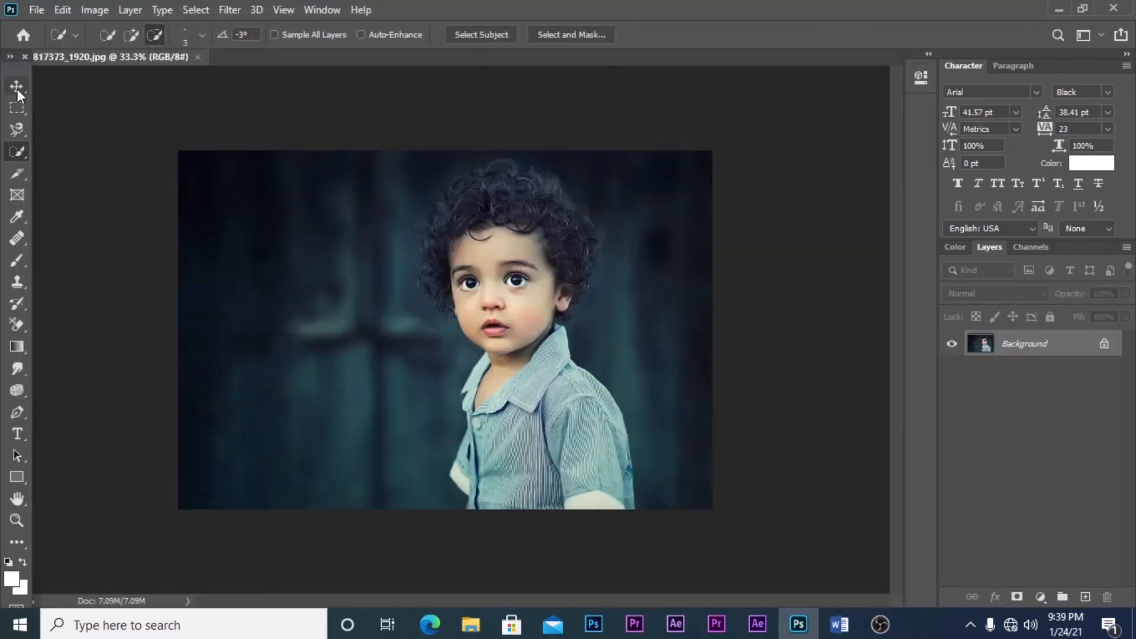
click(17, 87)
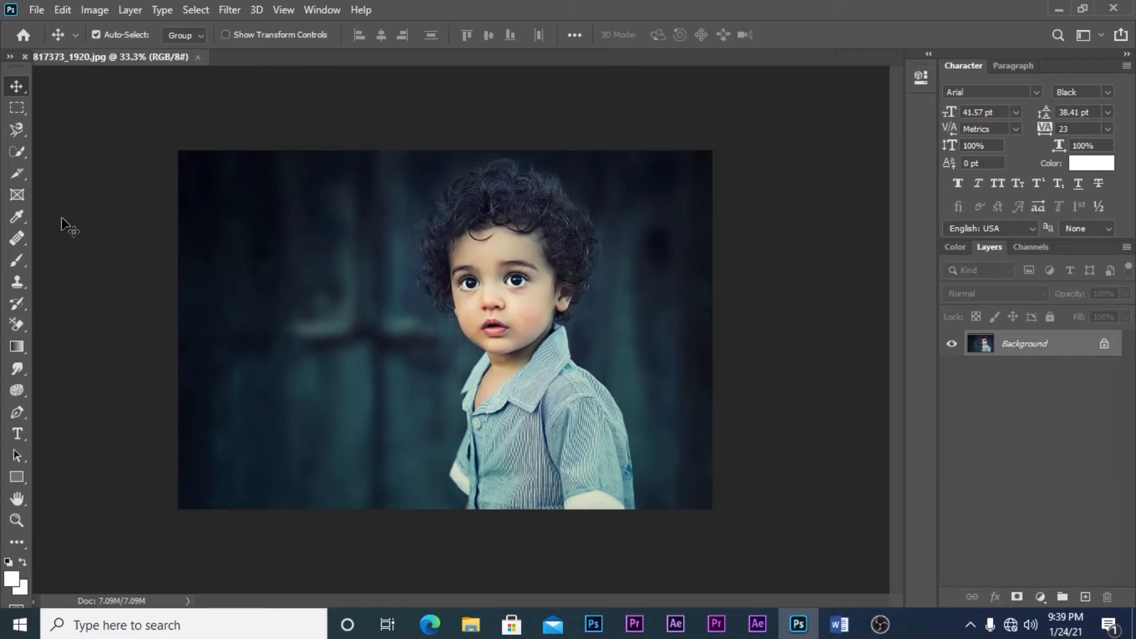
click(21, 154)
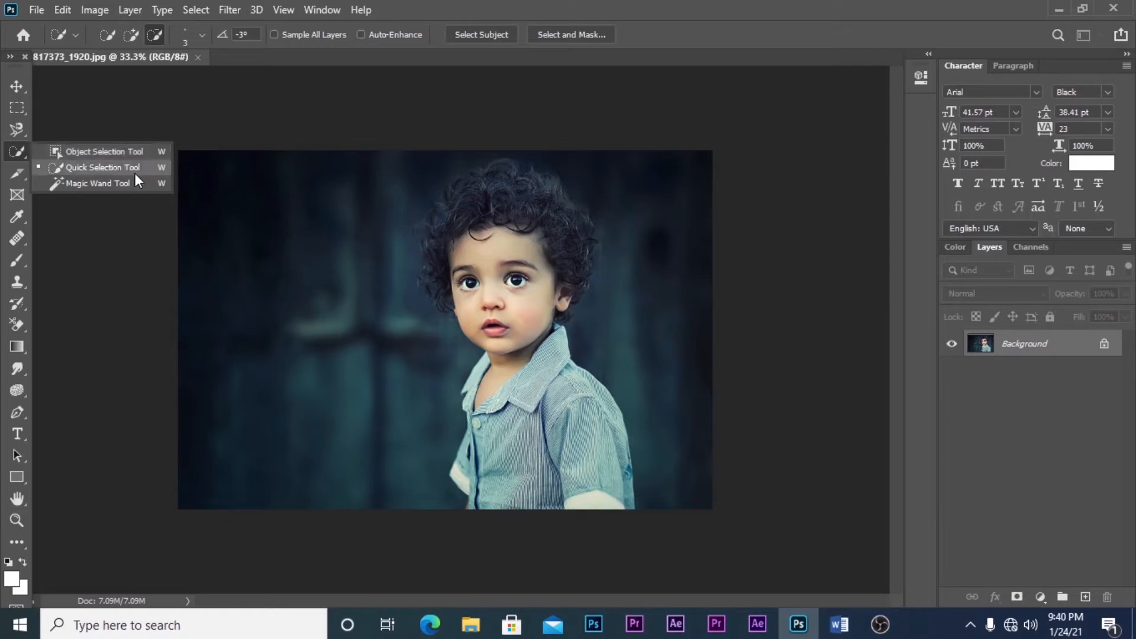
click(13, 152)
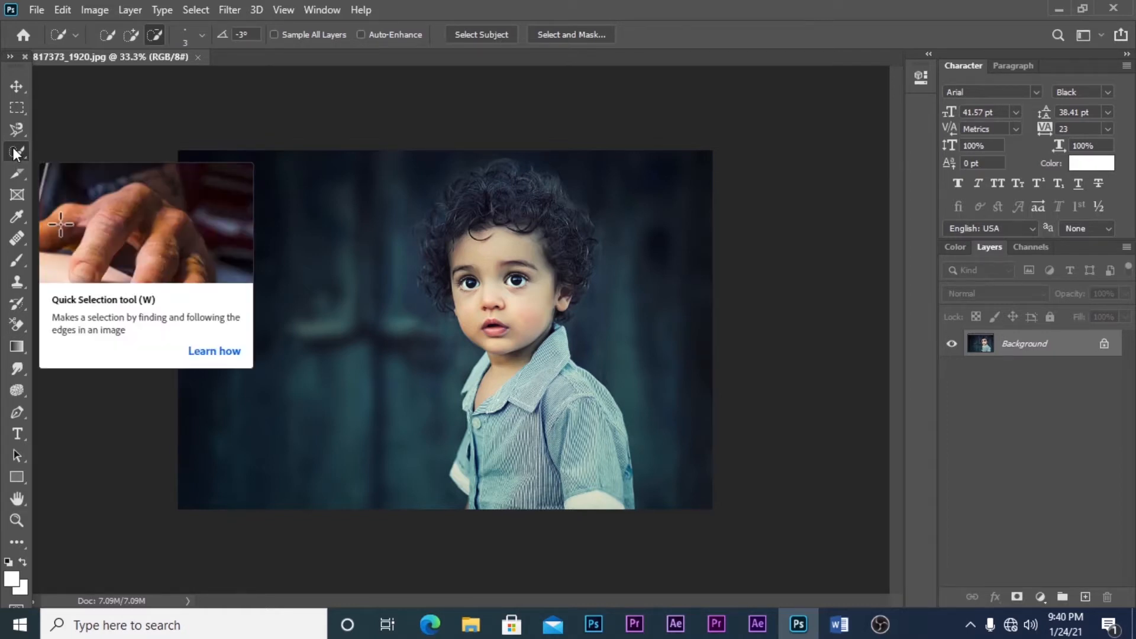
click(16, 152)
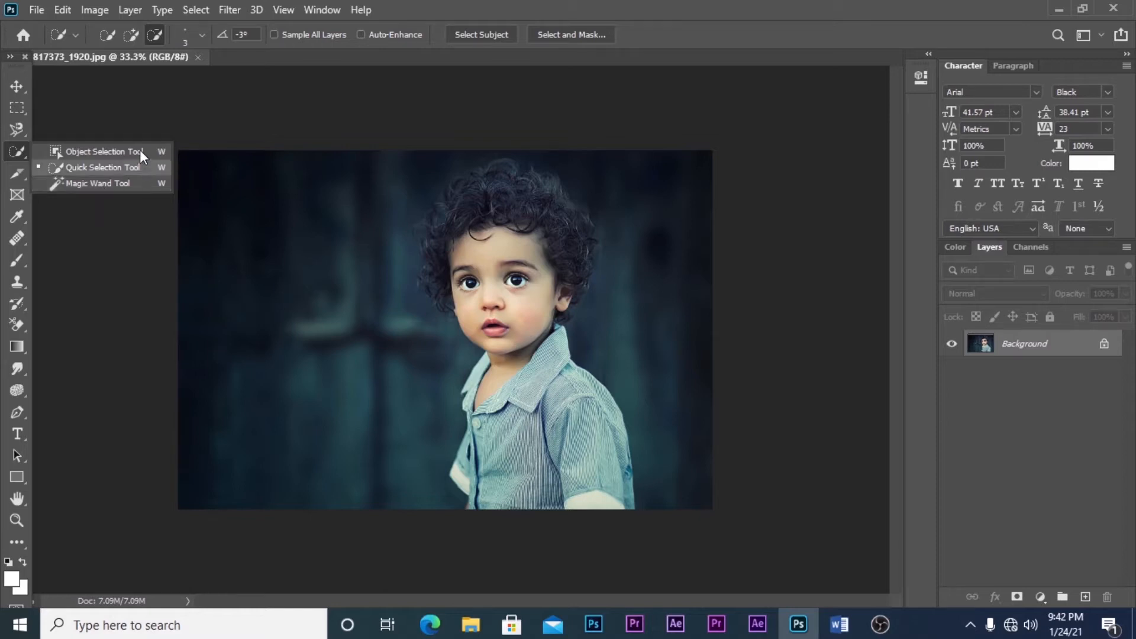
click(24, 149)
right_click(21, 155)
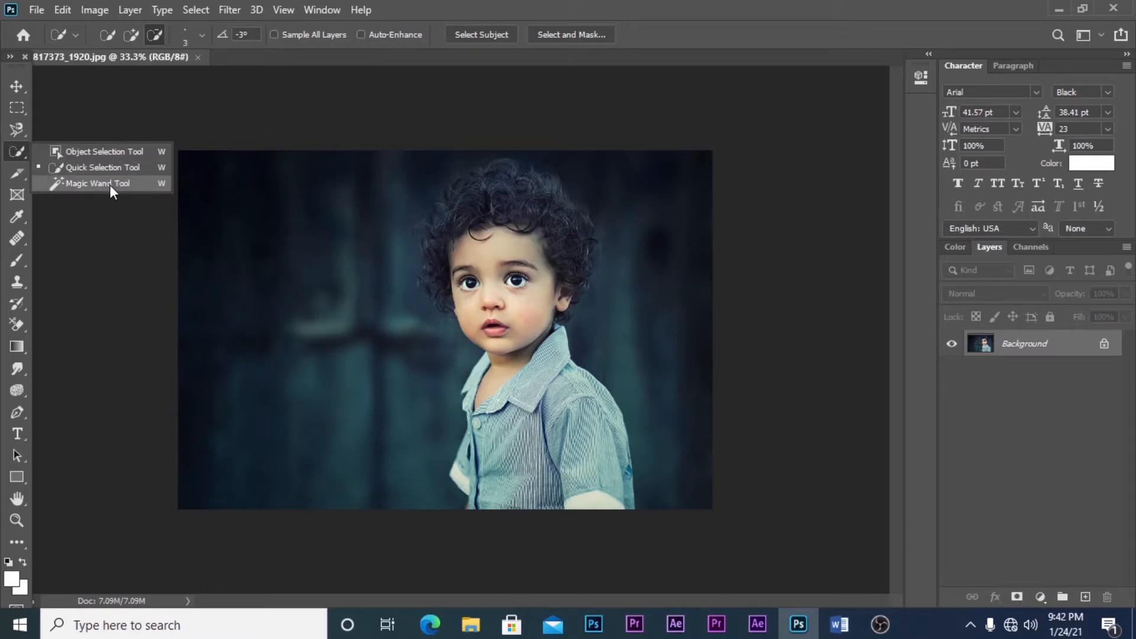
Select the child with the Object Selection Tool in Rectangle mode by framing the whole figure
click(109, 150)
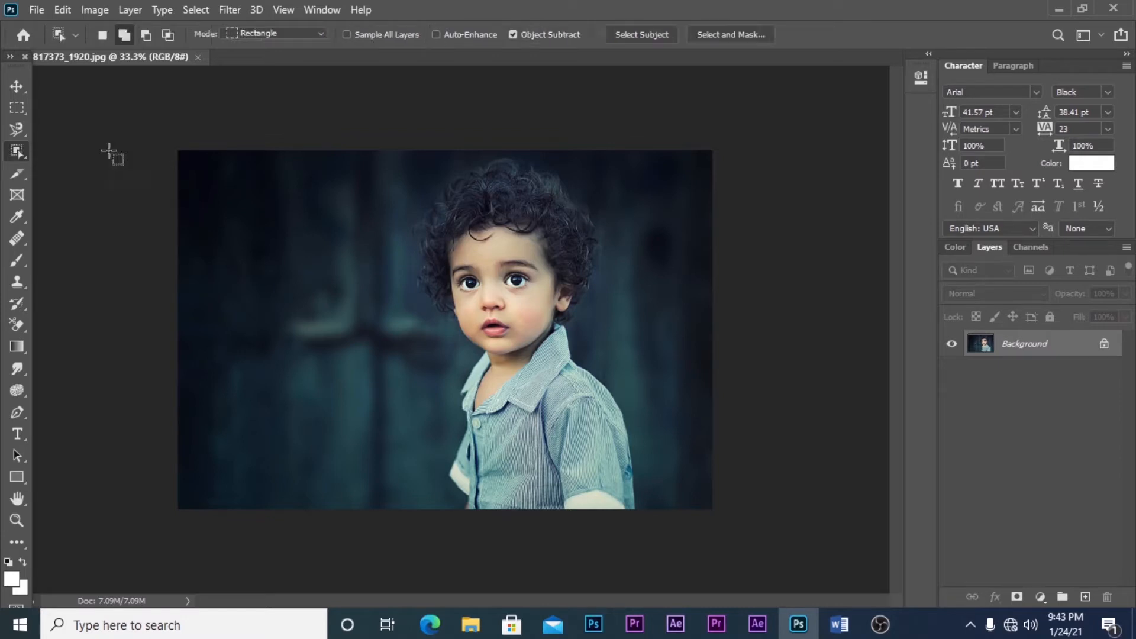
right_click(26, 148)
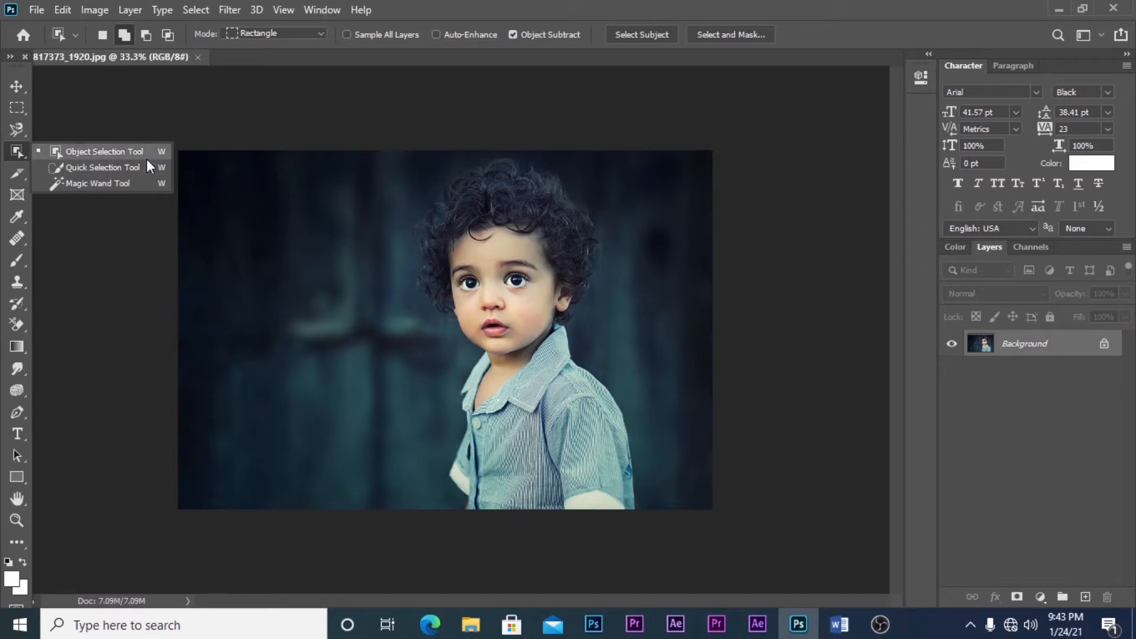
click(94, 153)
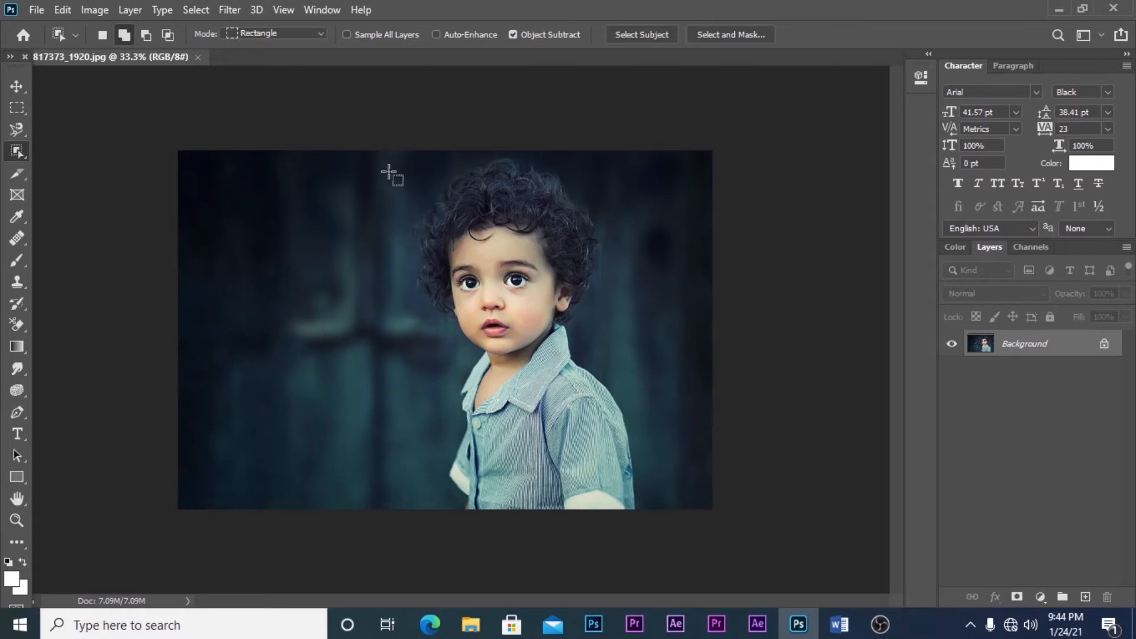
drag(385, 163, 653, 508)
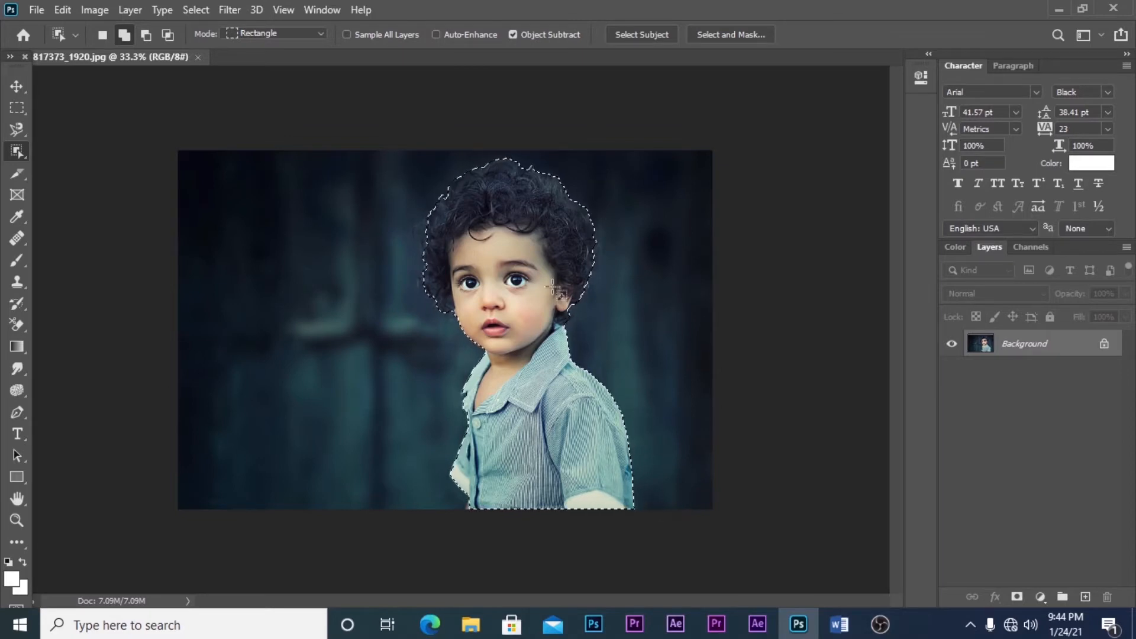
Check the selection outline around the child's hair up close and clear the selection
key(z)
click(554, 257)
key(w)
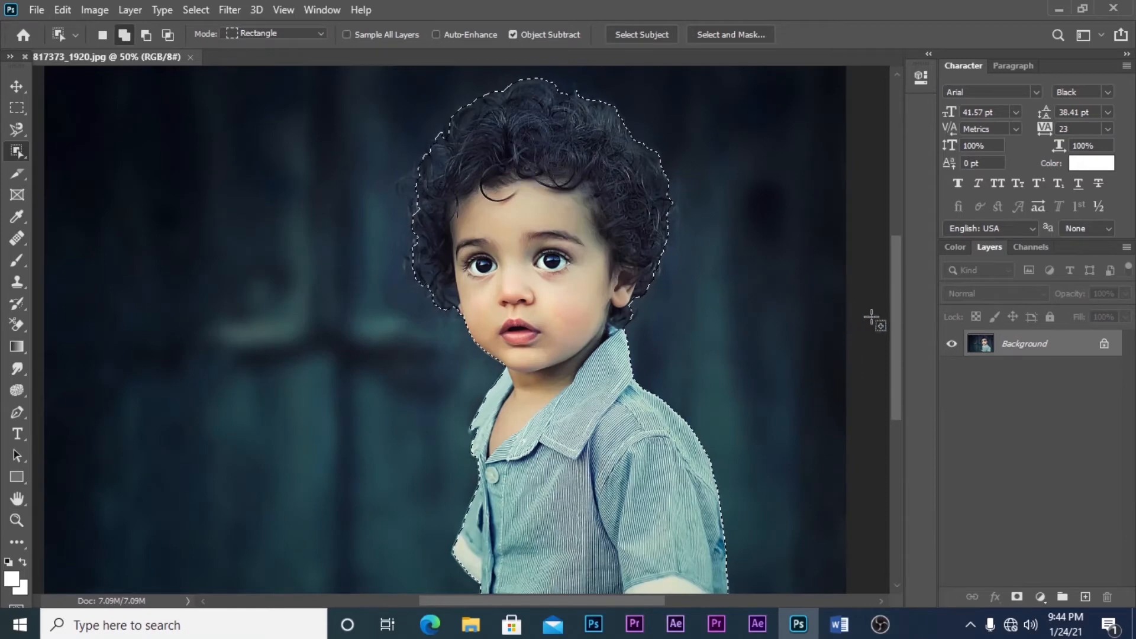
drag(898, 322, 892, 281)
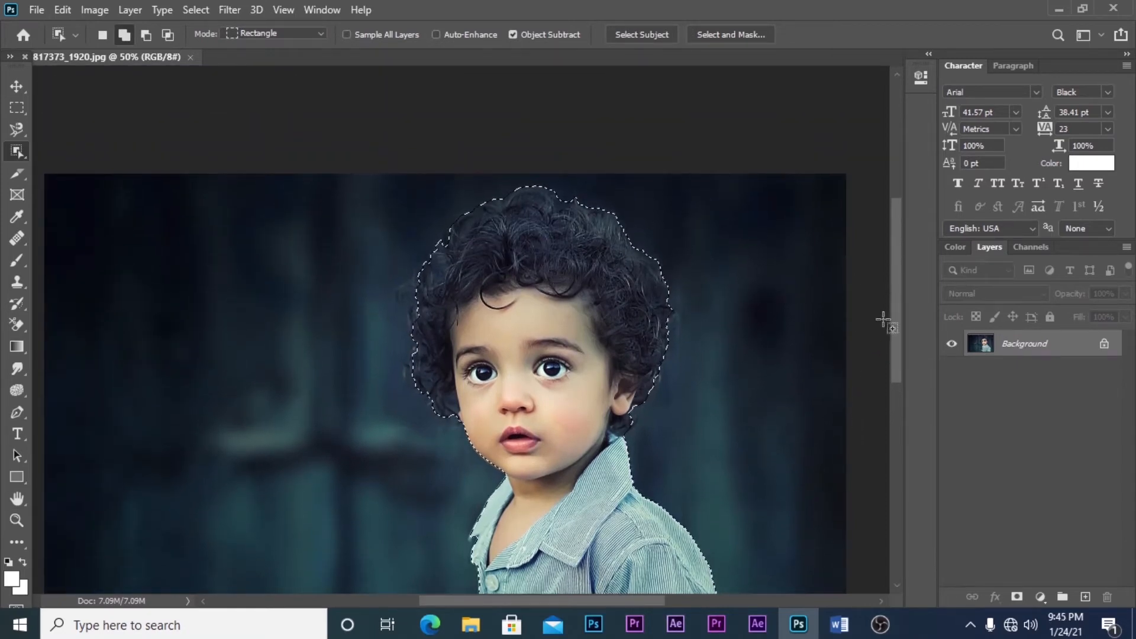
mouse_move(897, 316)
mouse_down()
mouse_move(905, 382)
mouse_move(902, 311)
mouse_up()
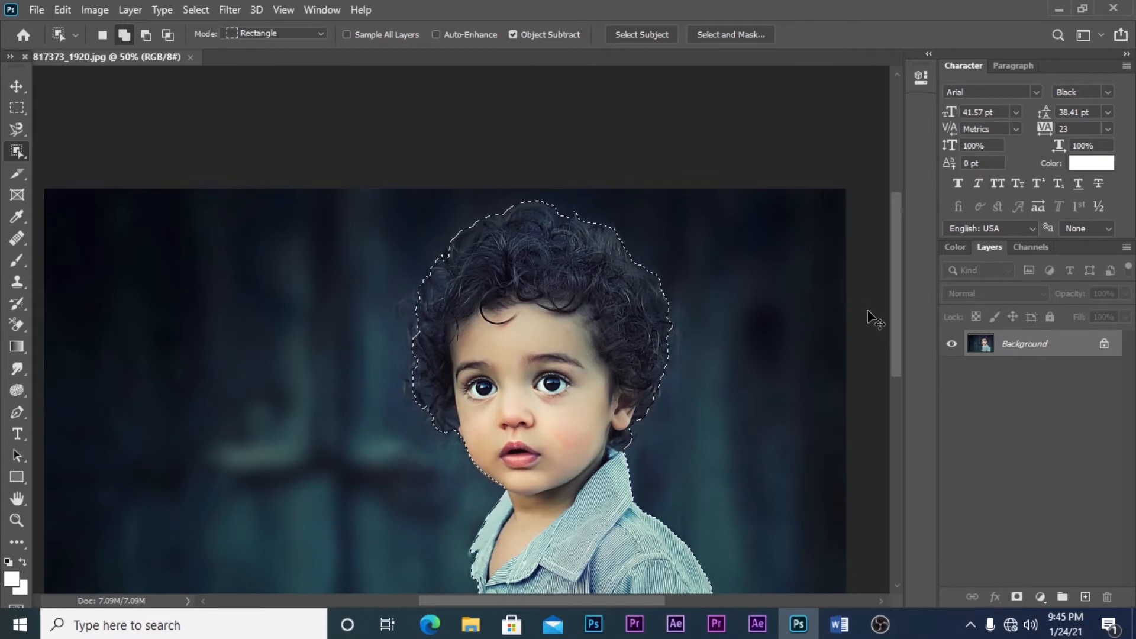
key(ctrl+d)
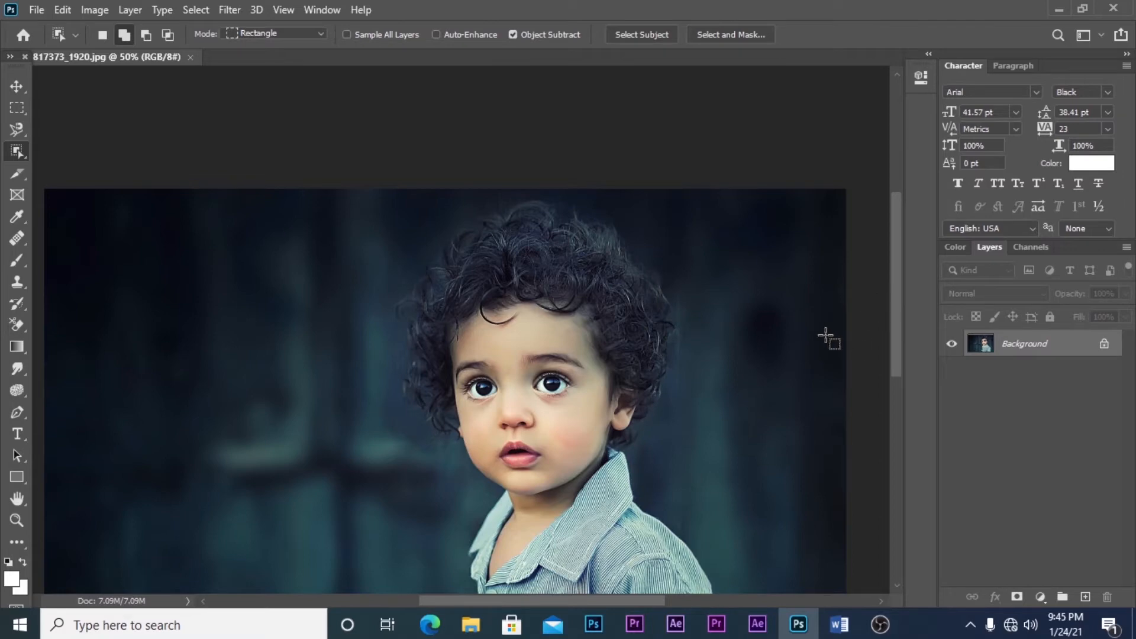
Select the child again using rectangular Object Selection areas, adding the missed hair on the left side of the head
key(z)
alt+click(687, 327)
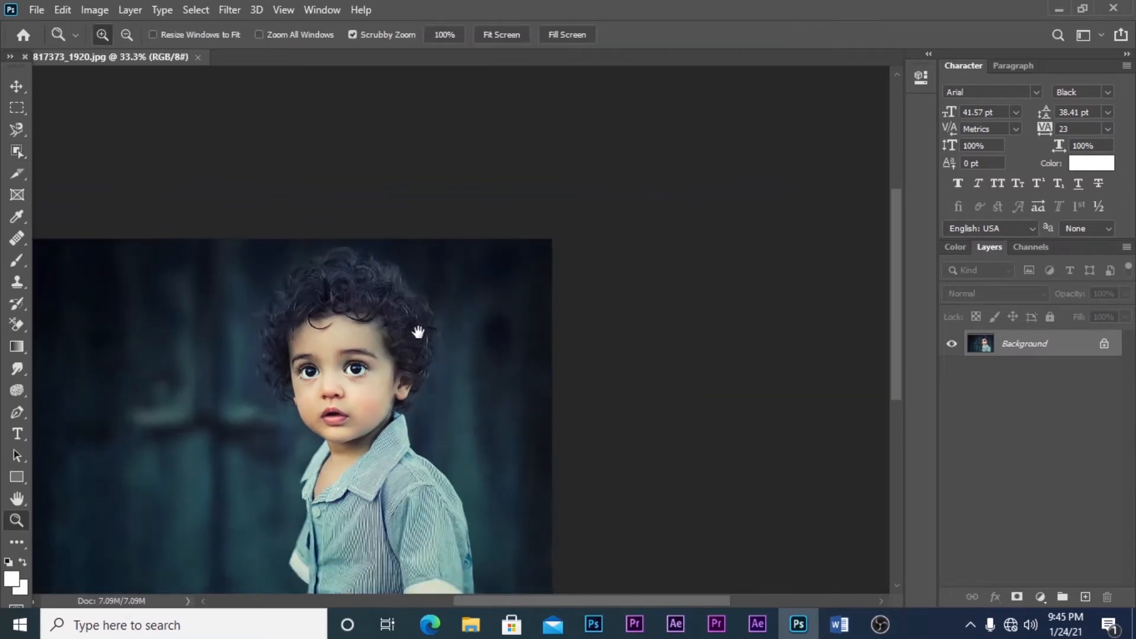
drag(419, 330, 583, 262)
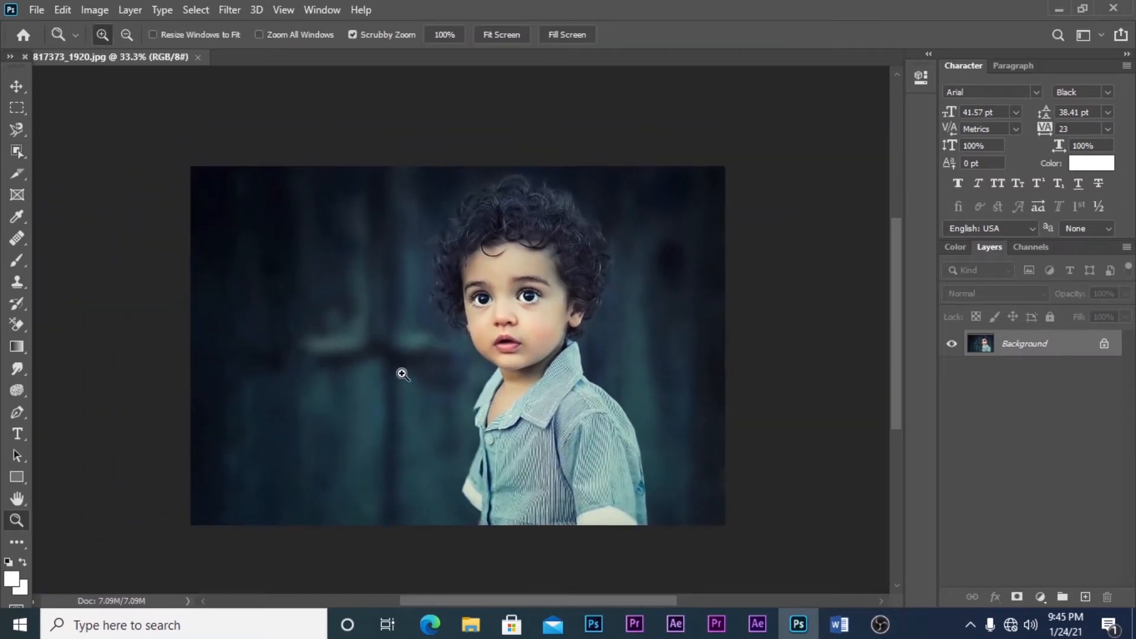
click(16, 152)
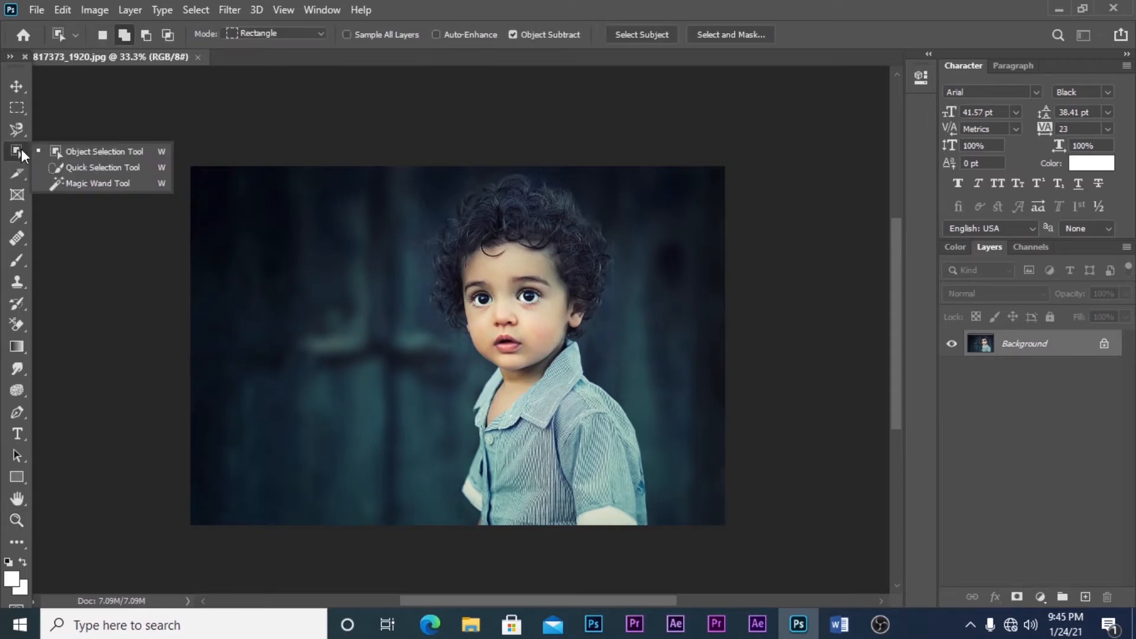
click(68, 152)
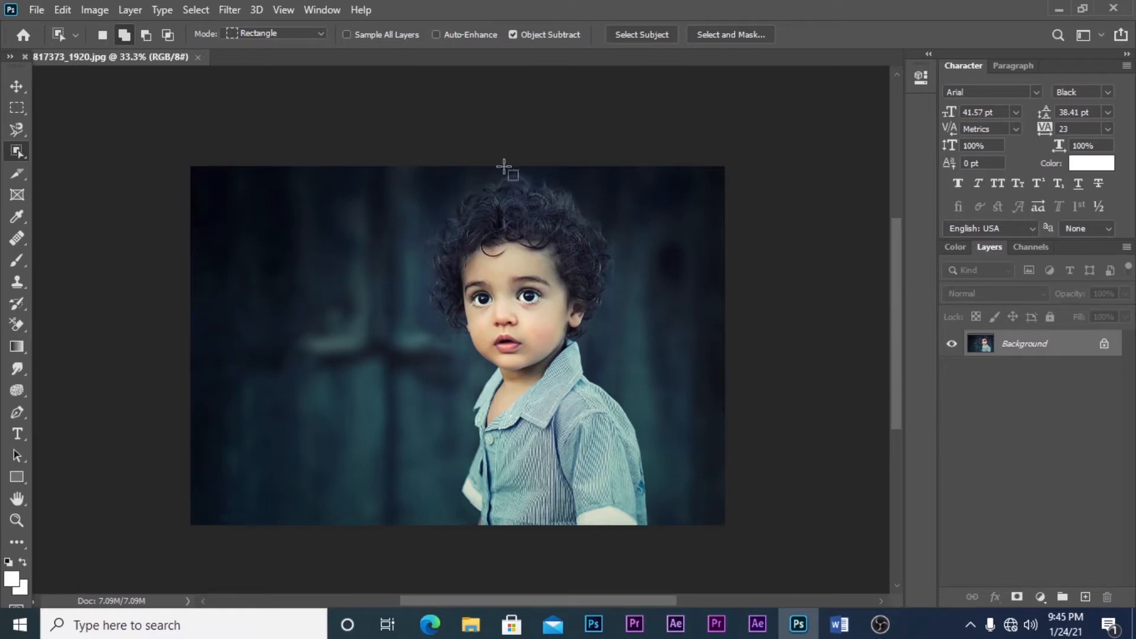
drag(486, 170, 656, 525)
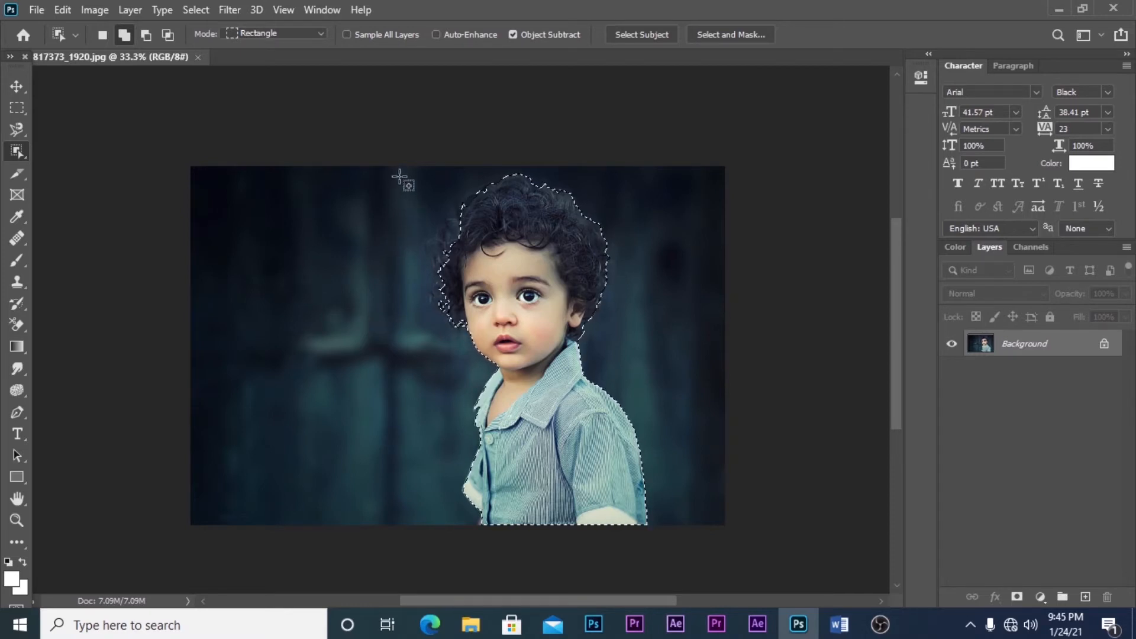
drag(399, 173, 531, 514)
drag(537, 508, 648, 480)
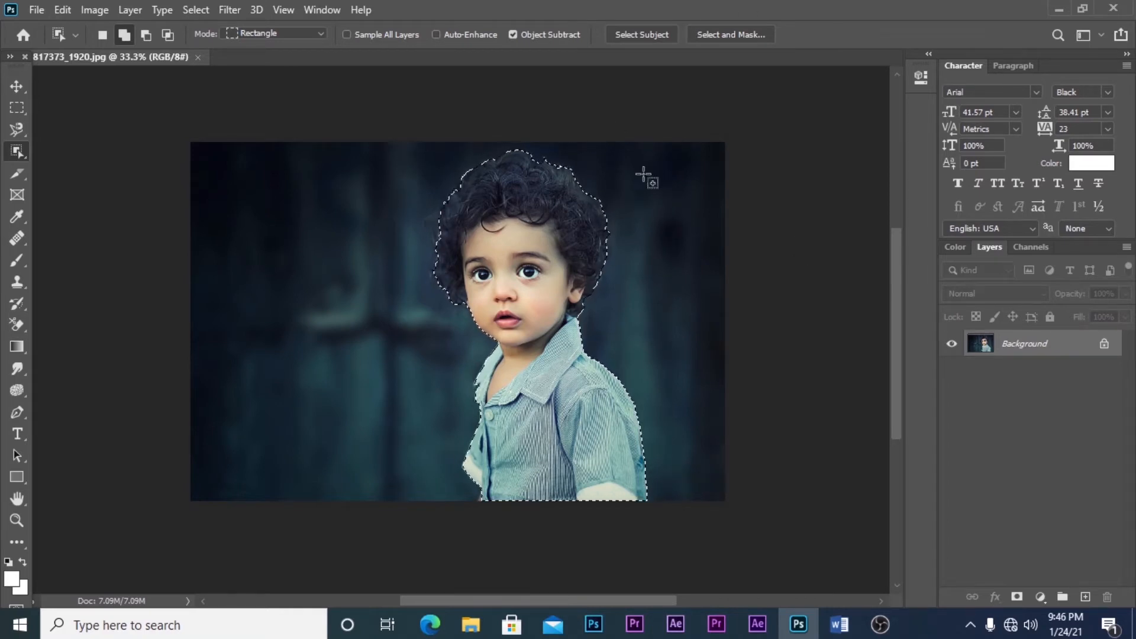
Add the missed curl on the left side of the child's head to the selection using small rectangular areas
scroll(505, 217, up, 1)
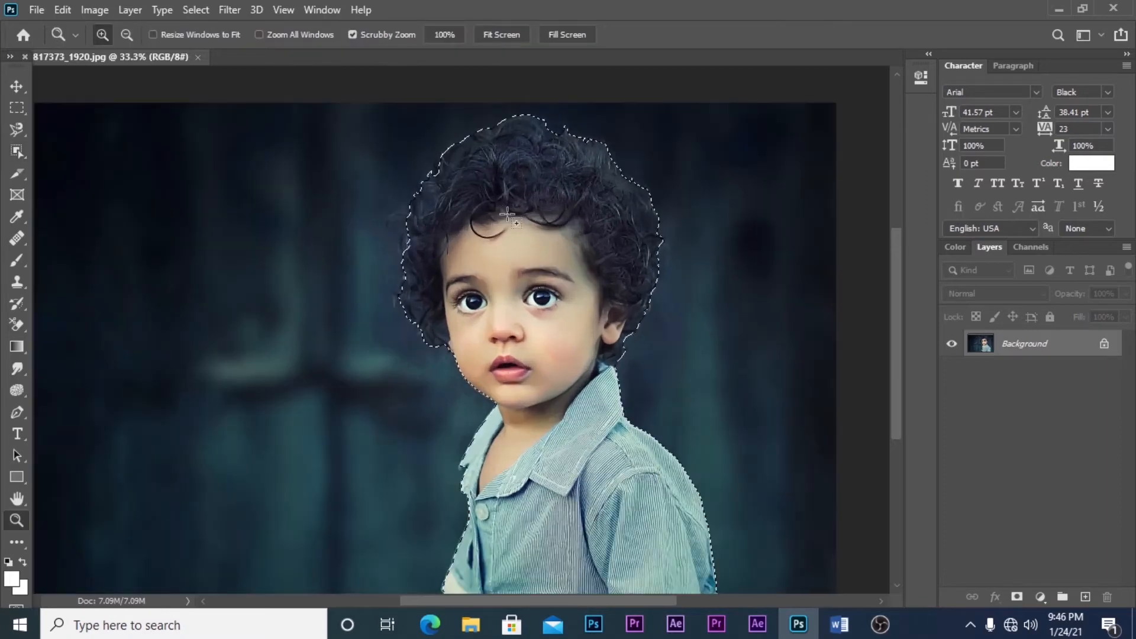
scroll(532, 177, up, 1)
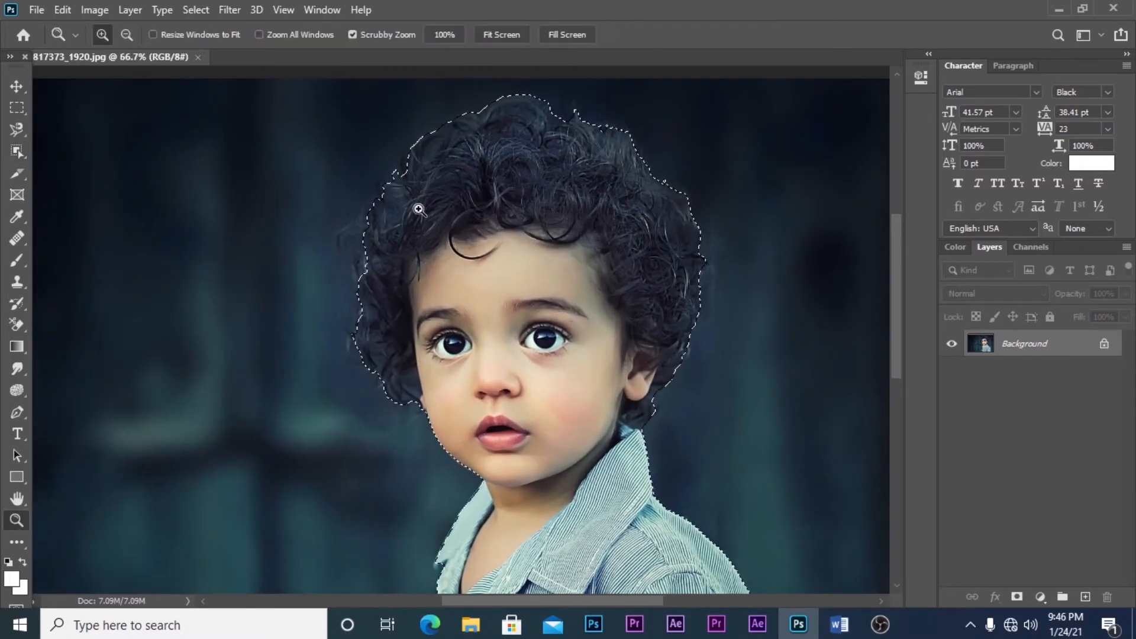
scroll(419, 208, up, 1)
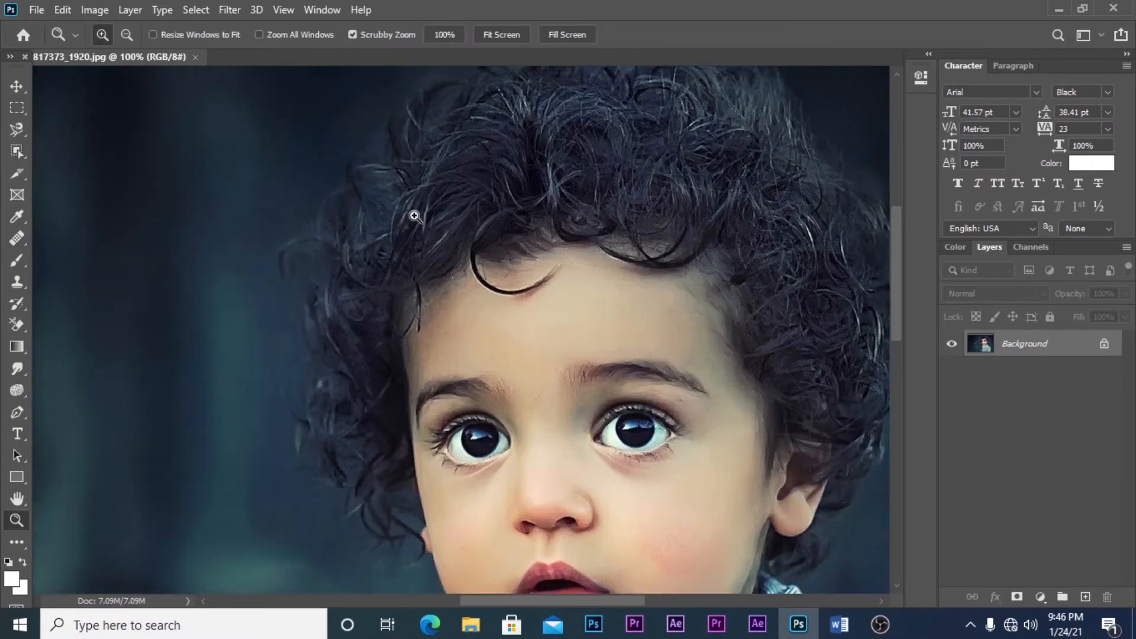
scroll(414, 213, up, 1)
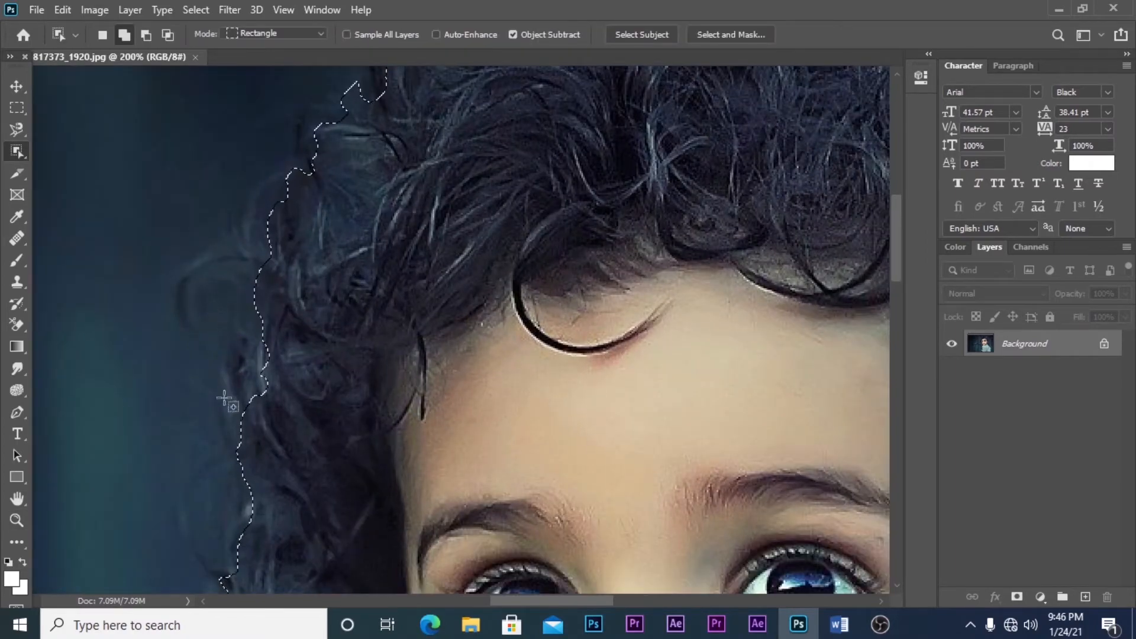
drag(899, 244, 898, 223)
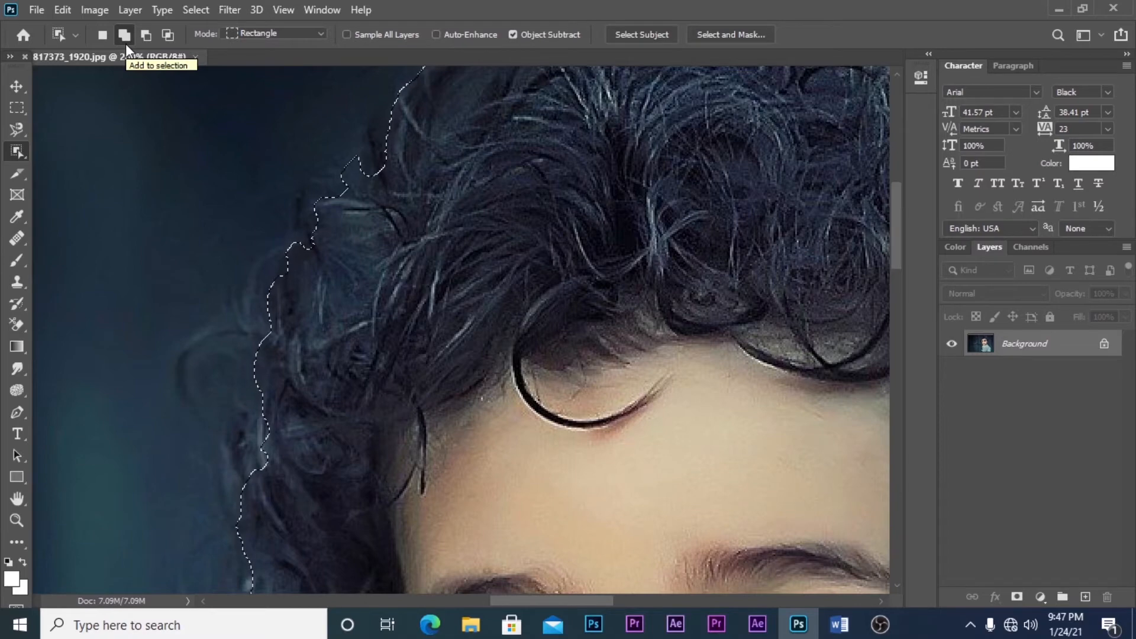
scroll(190, 186, down, 3)
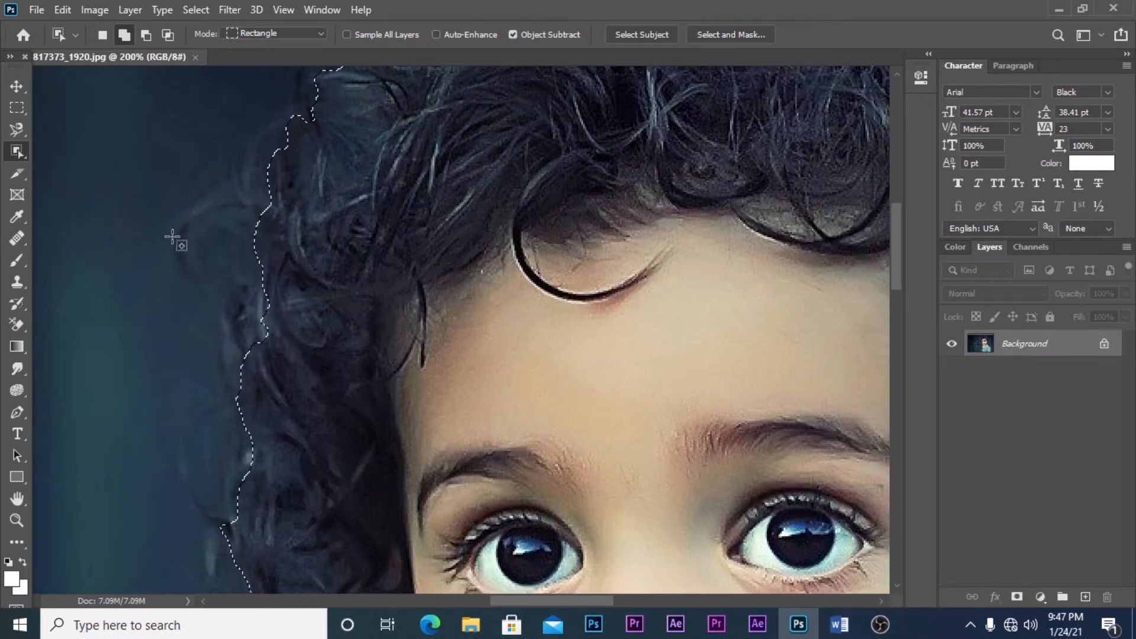
drag(219, 186, 283, 237)
drag(202, 199, 255, 238)
drag(174, 214, 233, 232)
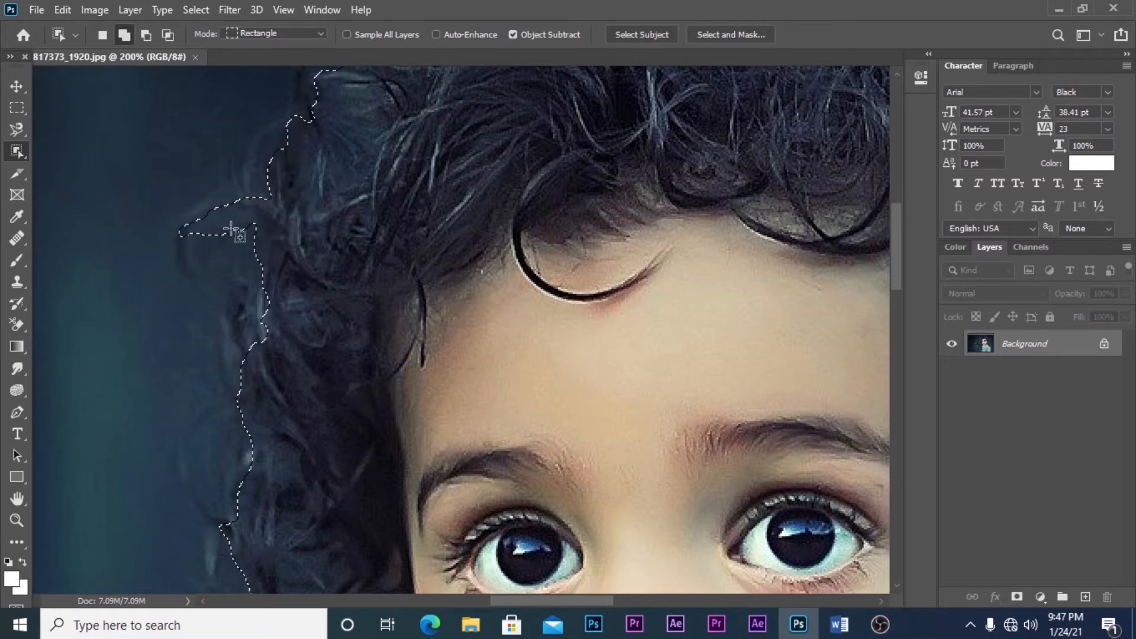
drag(227, 178, 281, 219)
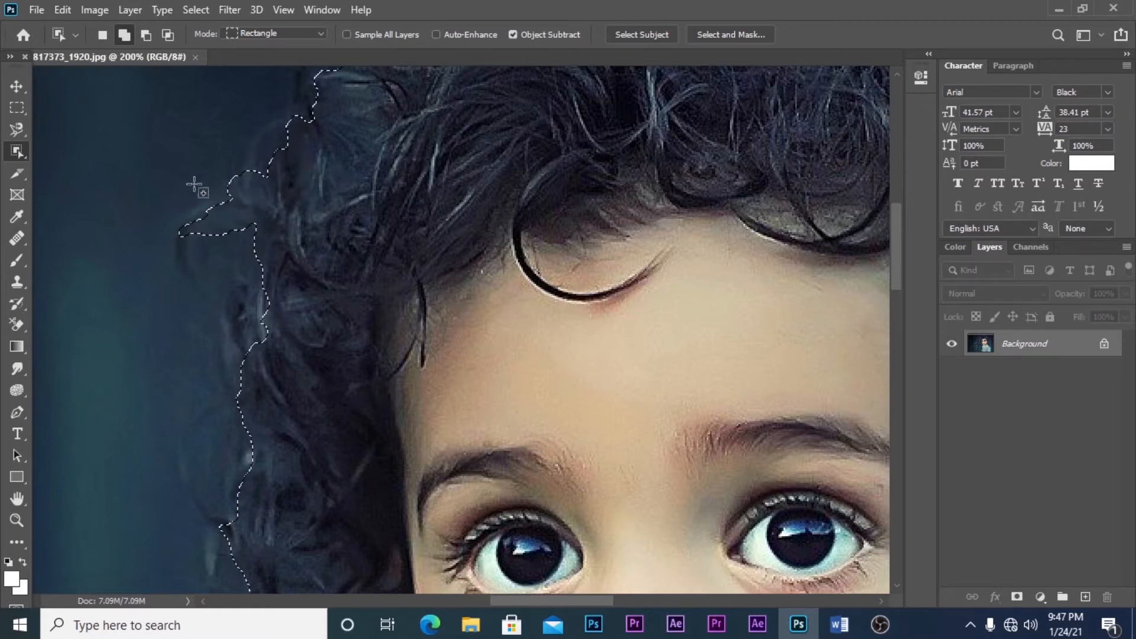
drag(194, 186, 270, 173)
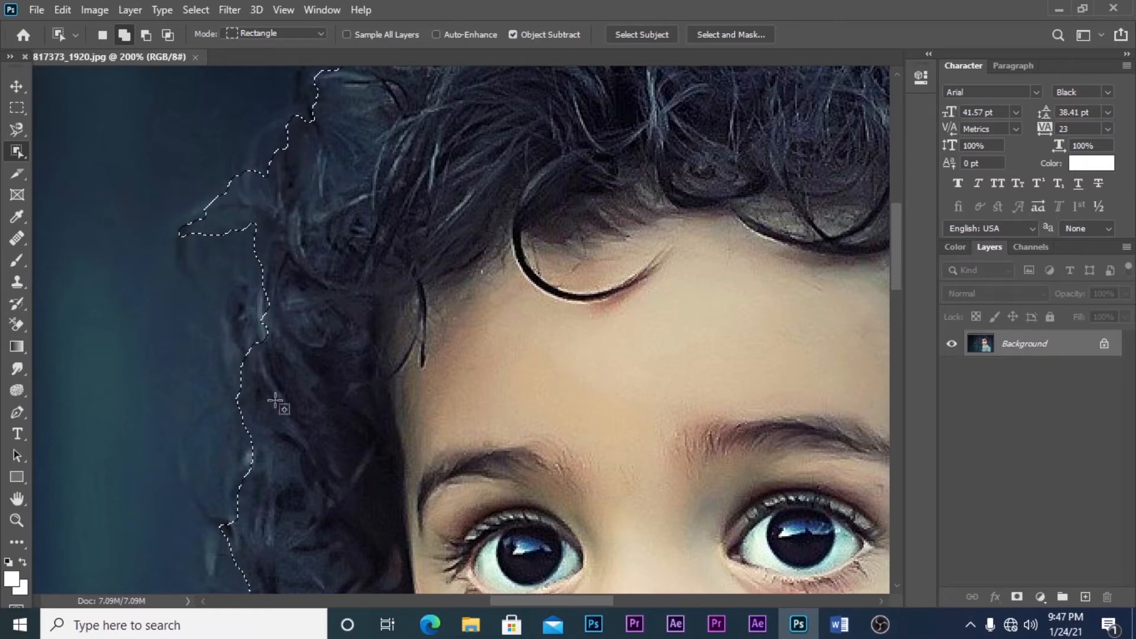
Subtract the small spike above the top edge of the hair from the selection using a rectangular area
drag(275, 400, 422, 186)
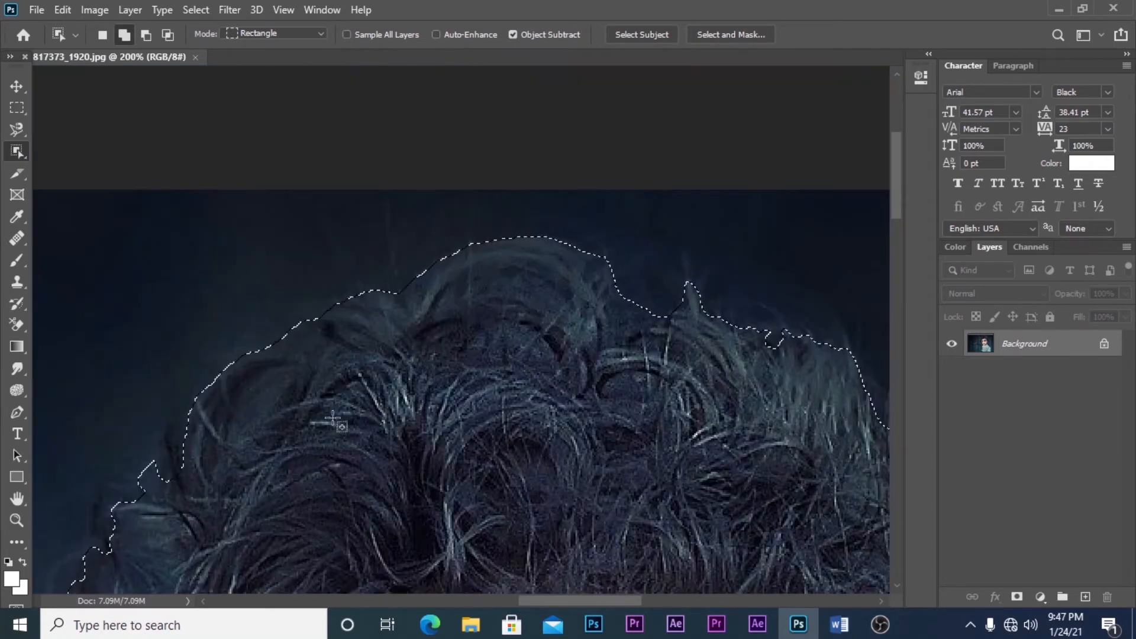
drag(338, 424, 406, 335)
drag(214, 345, 256, 401)
drag(306, 375, 174, 294)
drag(684, 350, 570, 280)
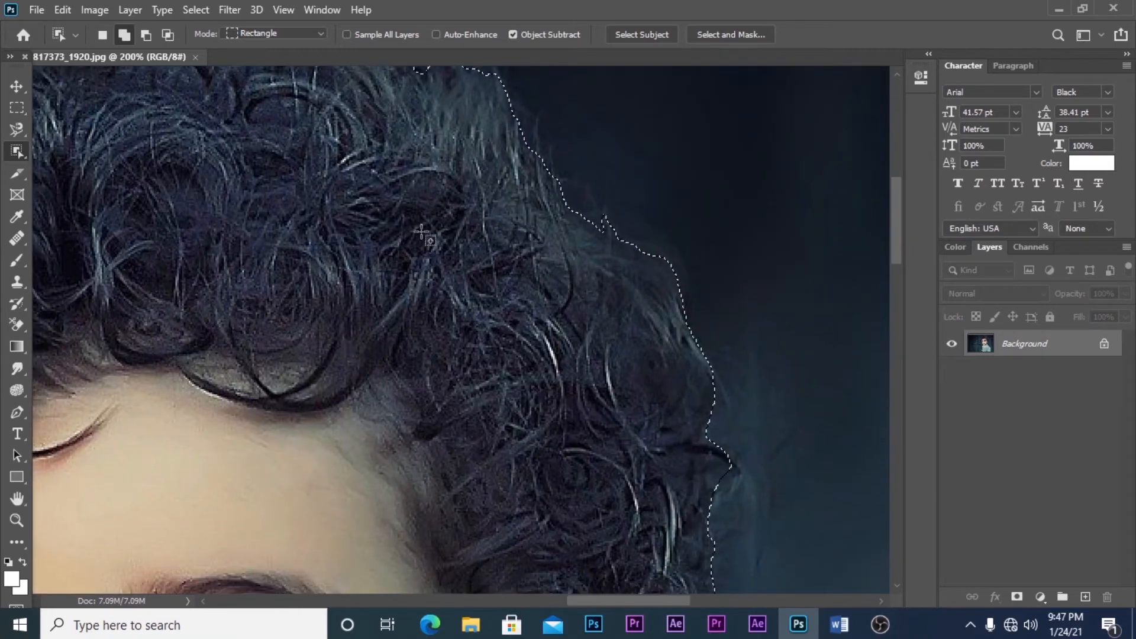
drag(379, 224, 473, 445)
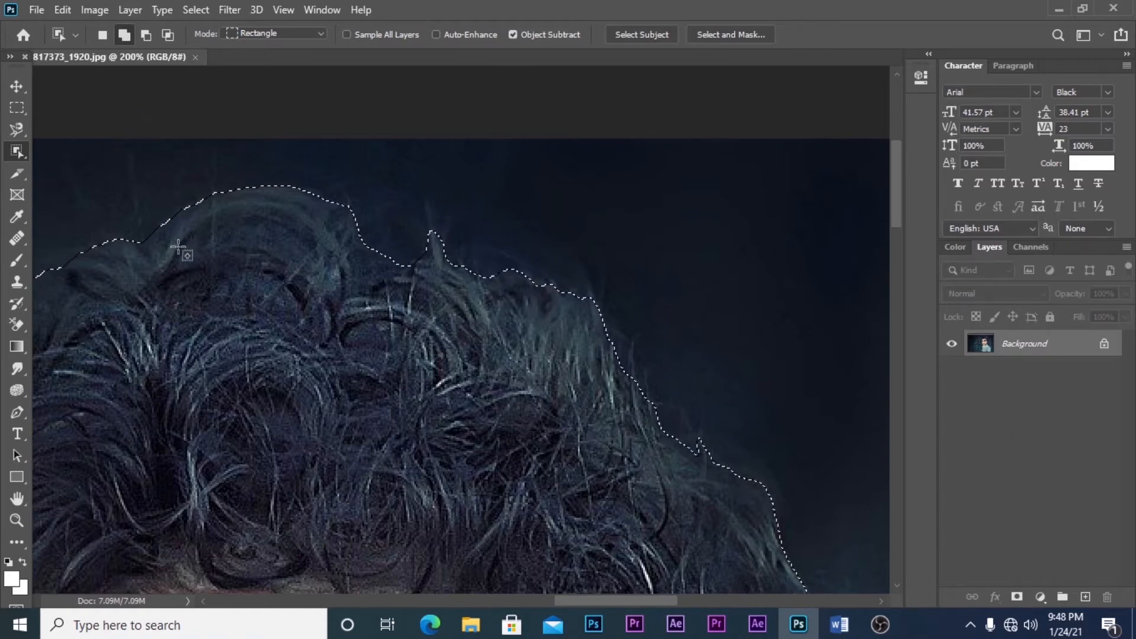
click(144, 37)
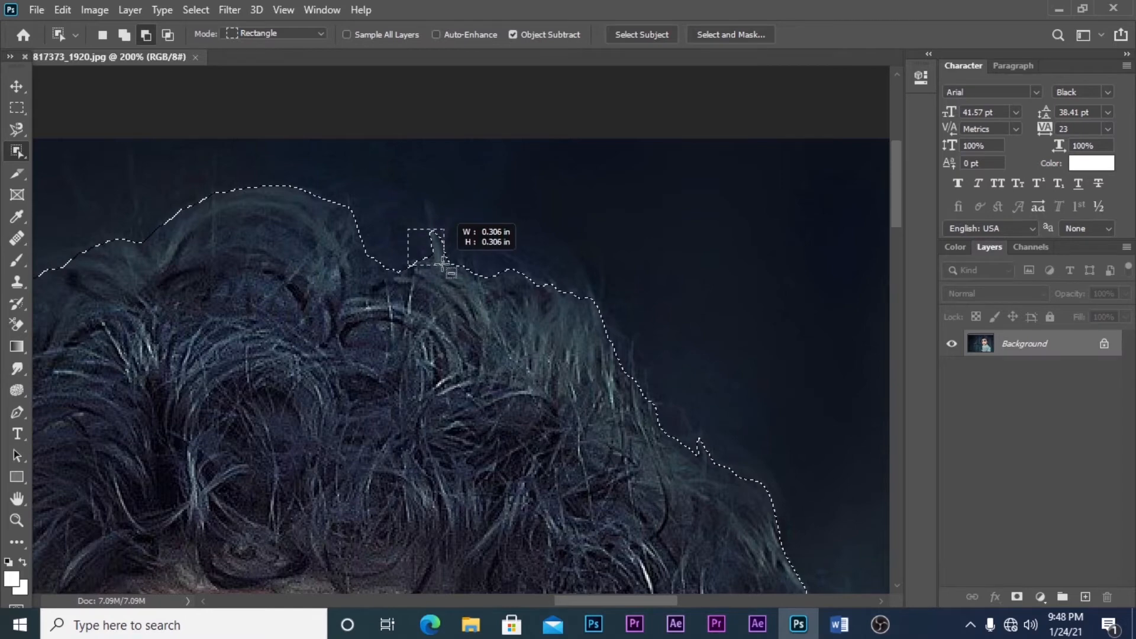
drag(413, 220, 479, 293)
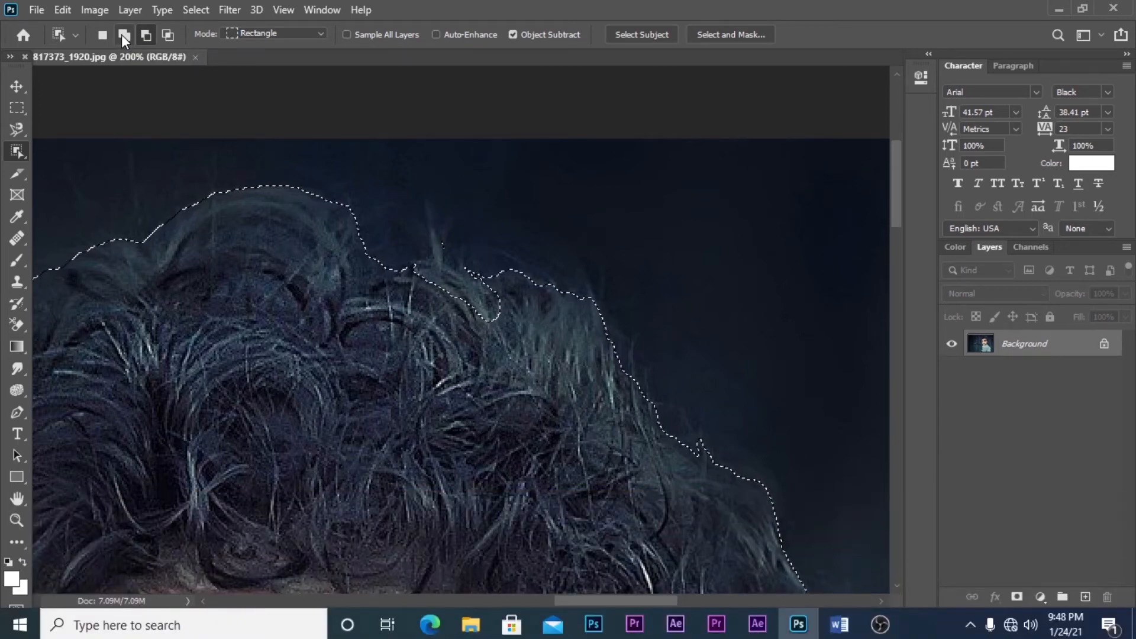
Add the wrongly removed hair at the top of the head back to the selection and clean up the stray patch above it
click(123, 35)
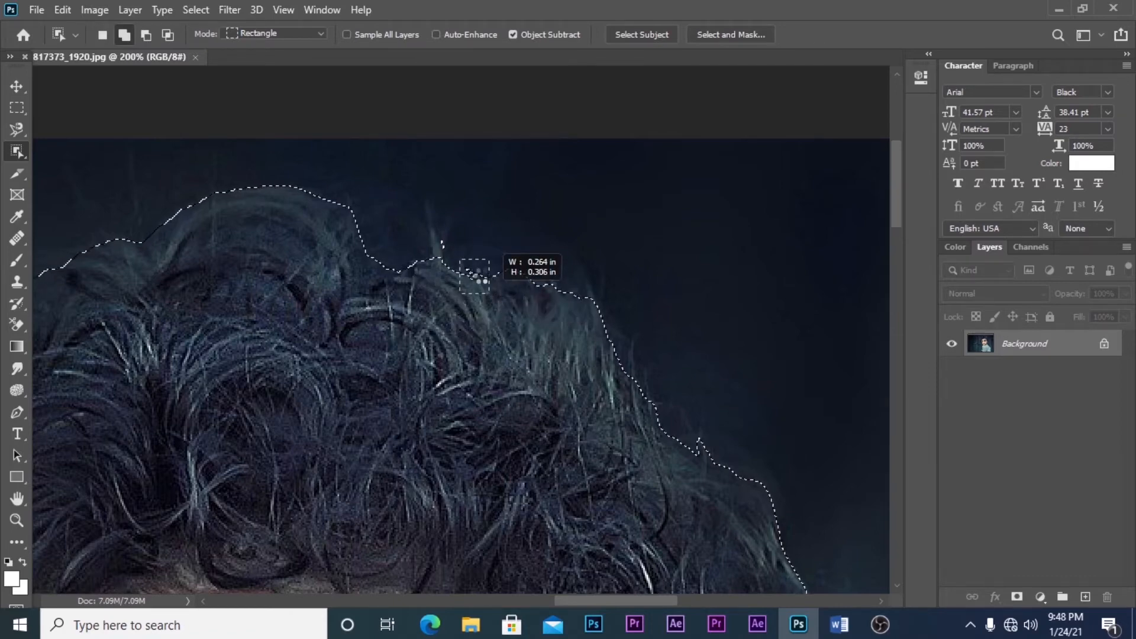
drag(437, 240, 473, 246)
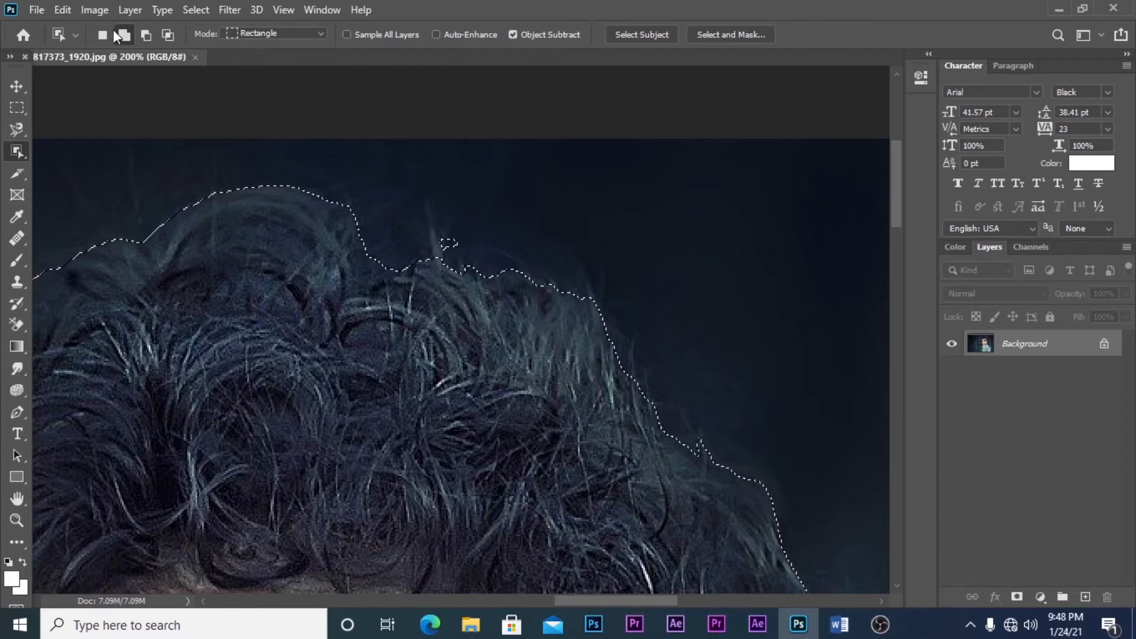
mouse_move(438, 239)
mouse_down()
mouse_move(468, 255)
mouse_move(480, 206)
mouse_move(478, 228)
mouse_move(431, 225)
mouse_move(449, 243)
mouse_up()
click(125, 34)
Switch the Object Selection Tool to Lasso mode and add the dip in the outline at the top of the hair
drag(606, 332, 639, 367)
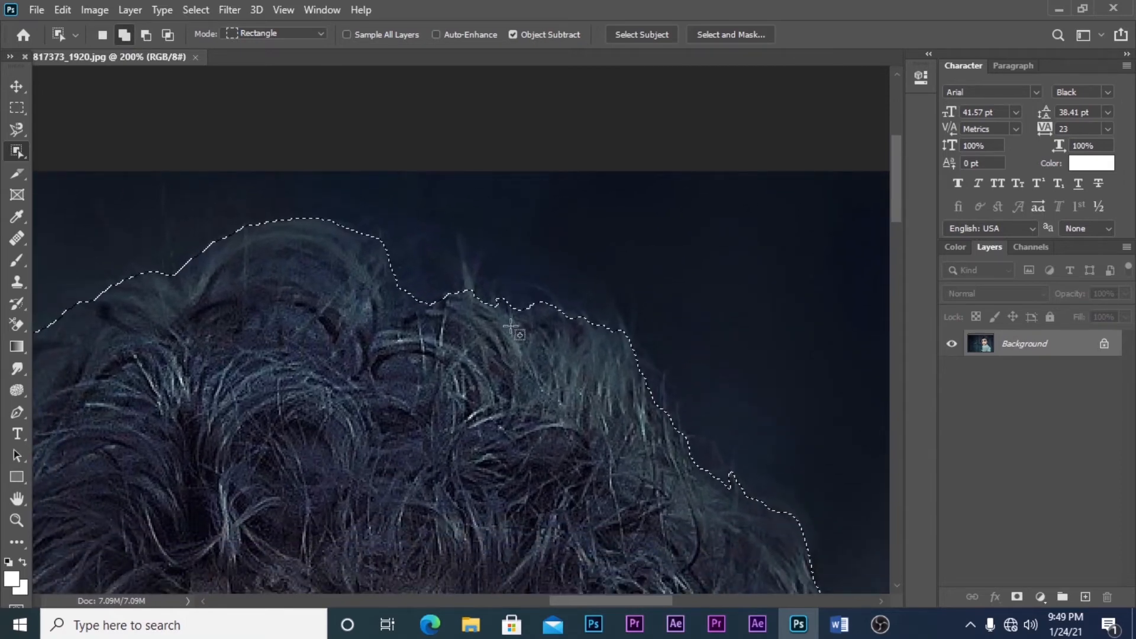
click(319, 33)
click(318, 33)
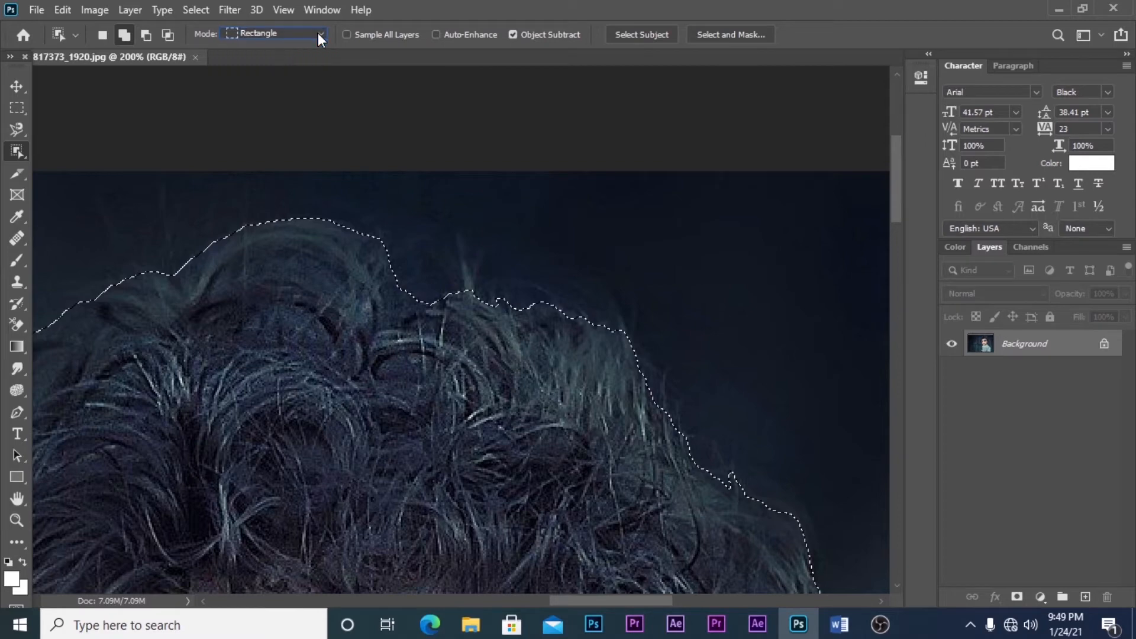
click(320, 33)
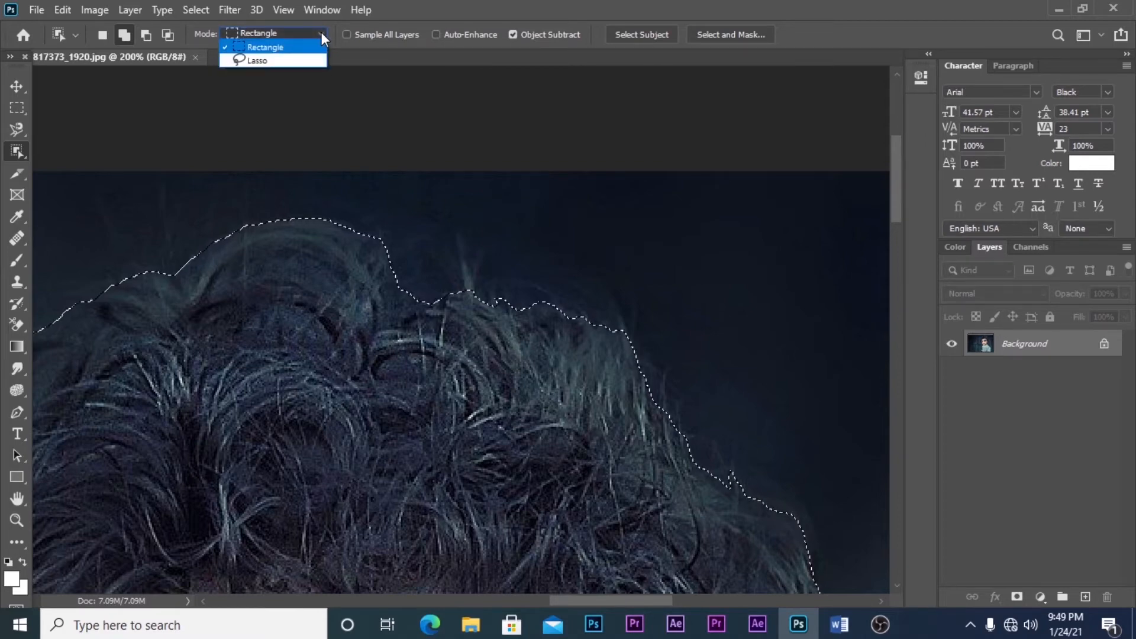
click(241, 62)
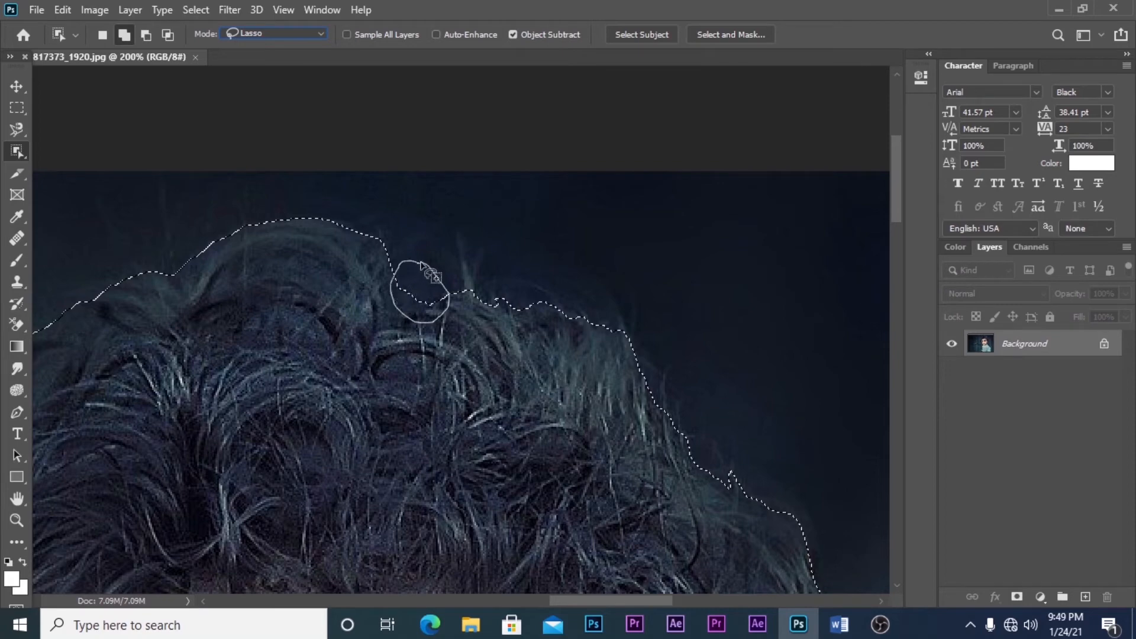
drag(421, 263, 423, 265)
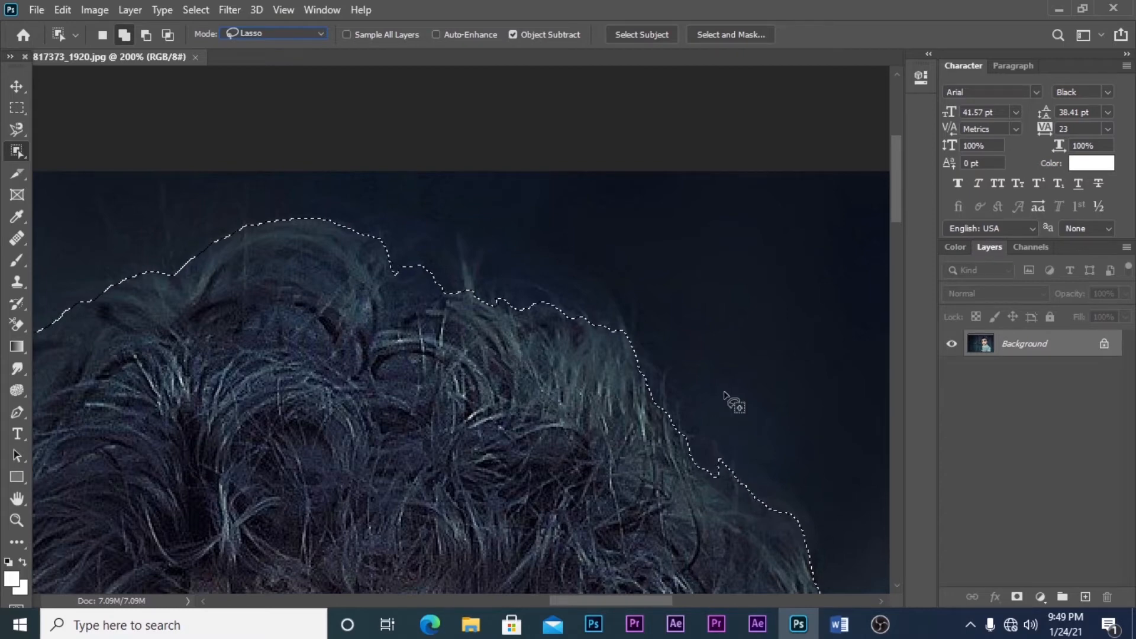
Subtract the bump on the upper-right hair edge with a lasso outline, and add the hair around that spot back in
click(146, 34)
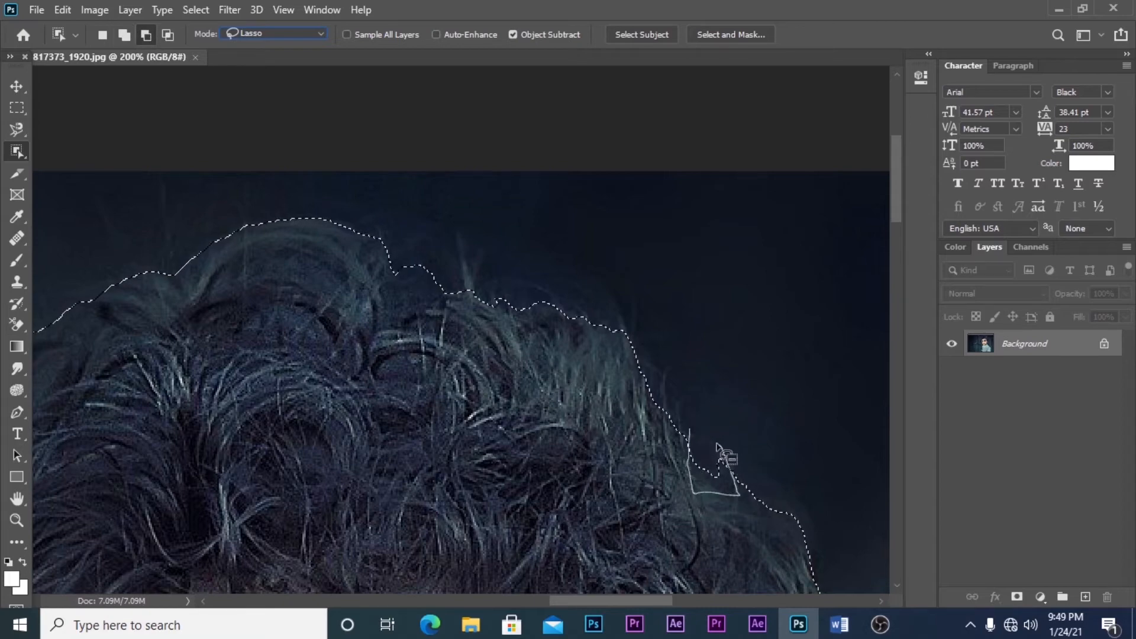
drag(691, 430, 692, 432)
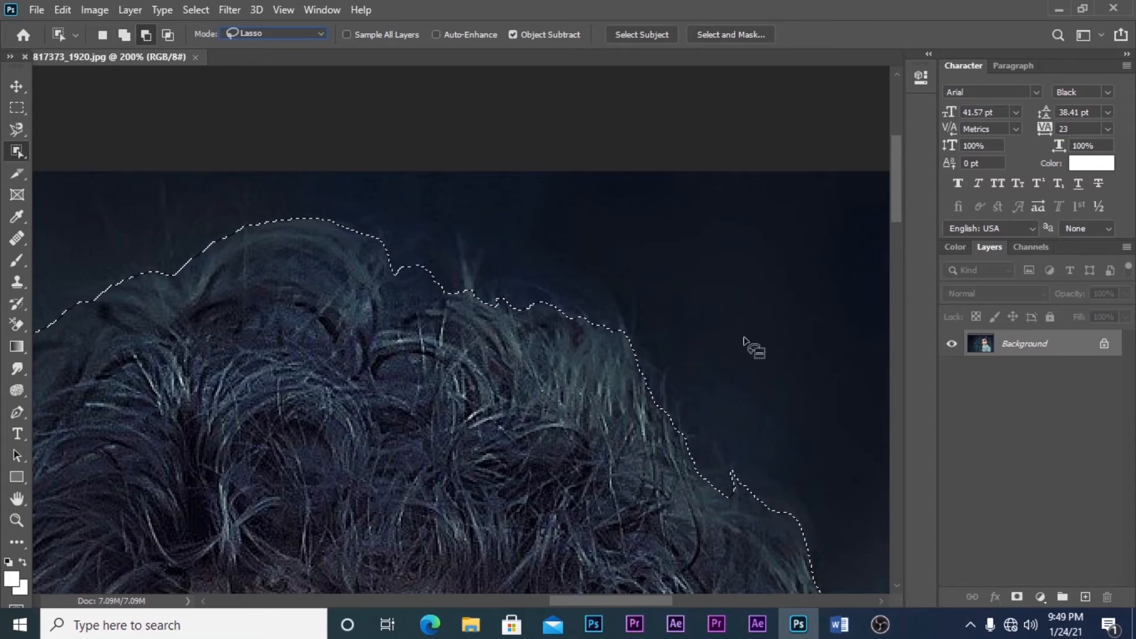
click(124, 36)
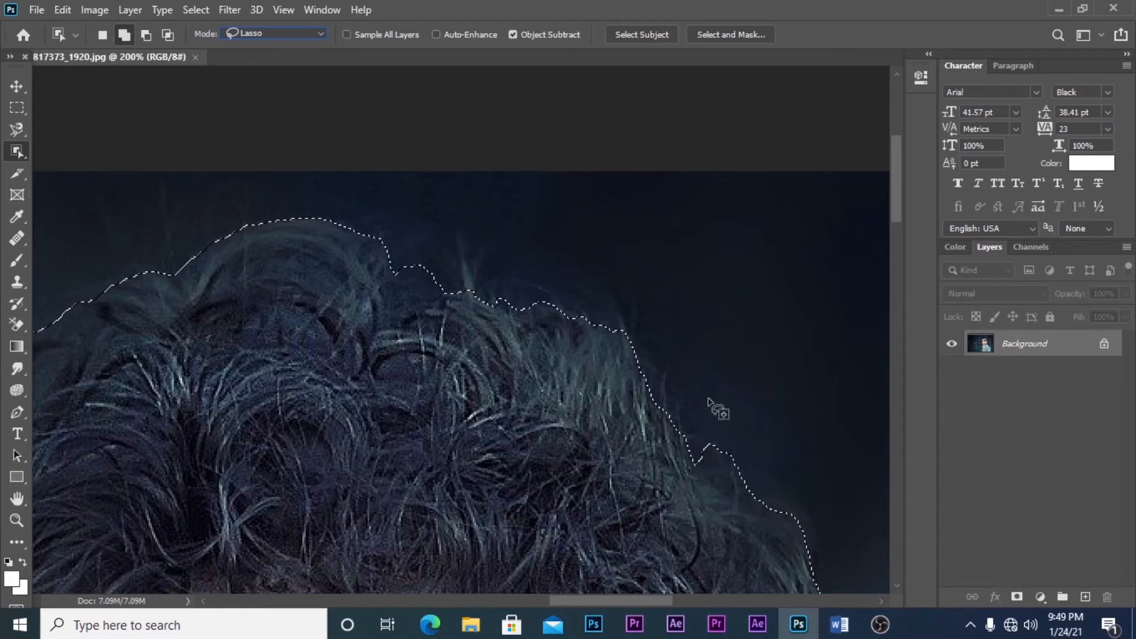
click(318, 34)
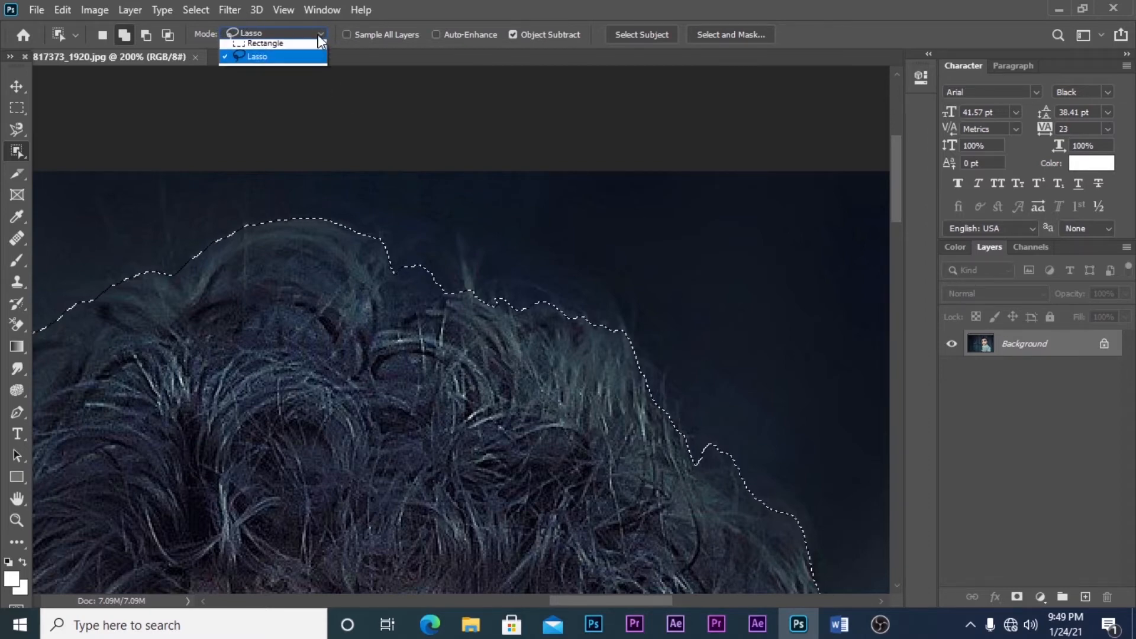
click(318, 36)
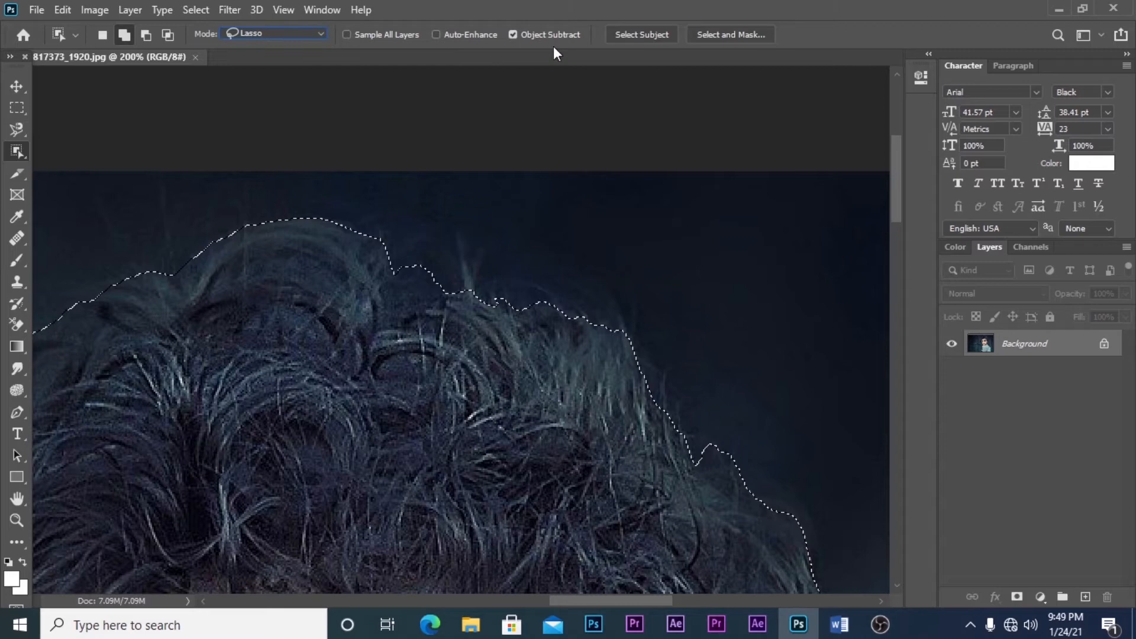
click(634, 36)
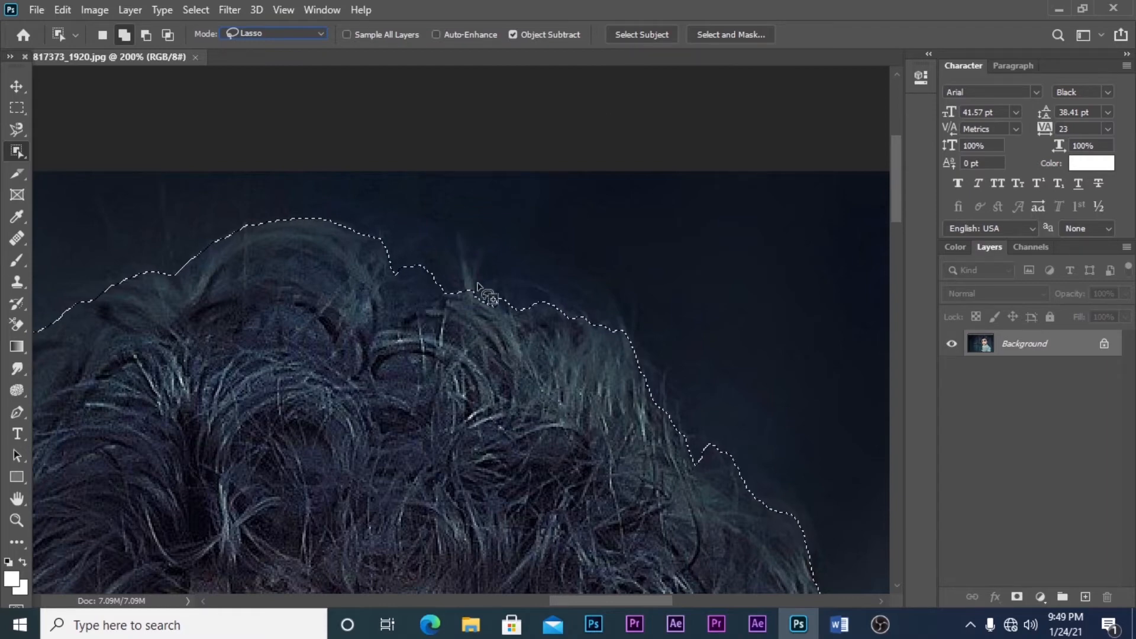
Replace the current selection of the child with an automatic Select Subject selection, accepting that the old one is discarded
key(ctrl+alt+space)
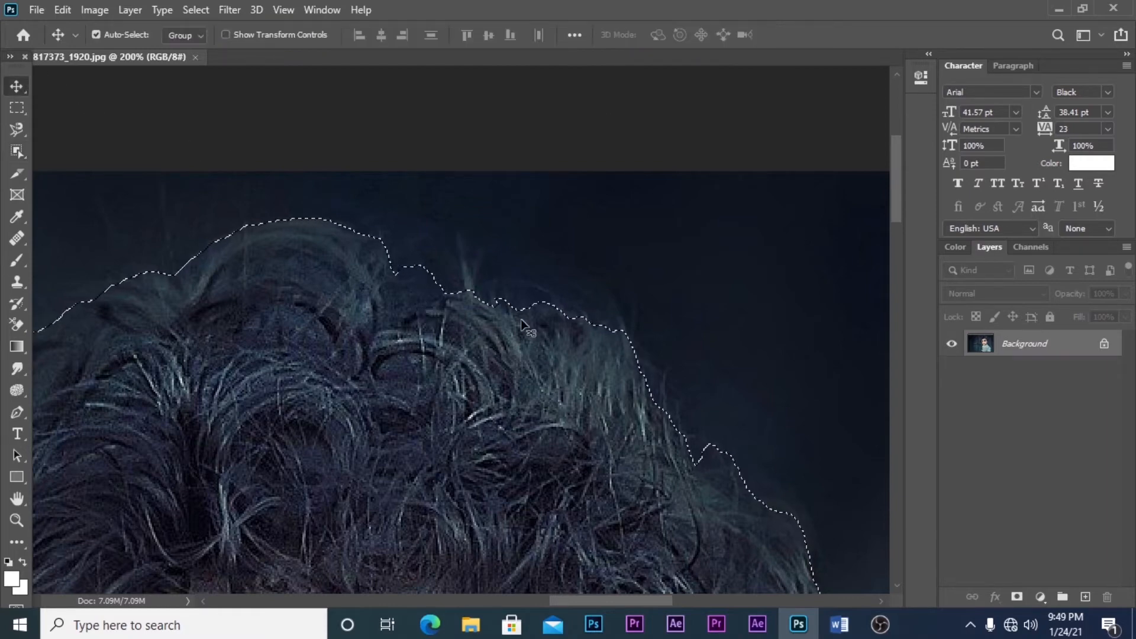
alt+click(518, 266)
alt+click(518, 266)
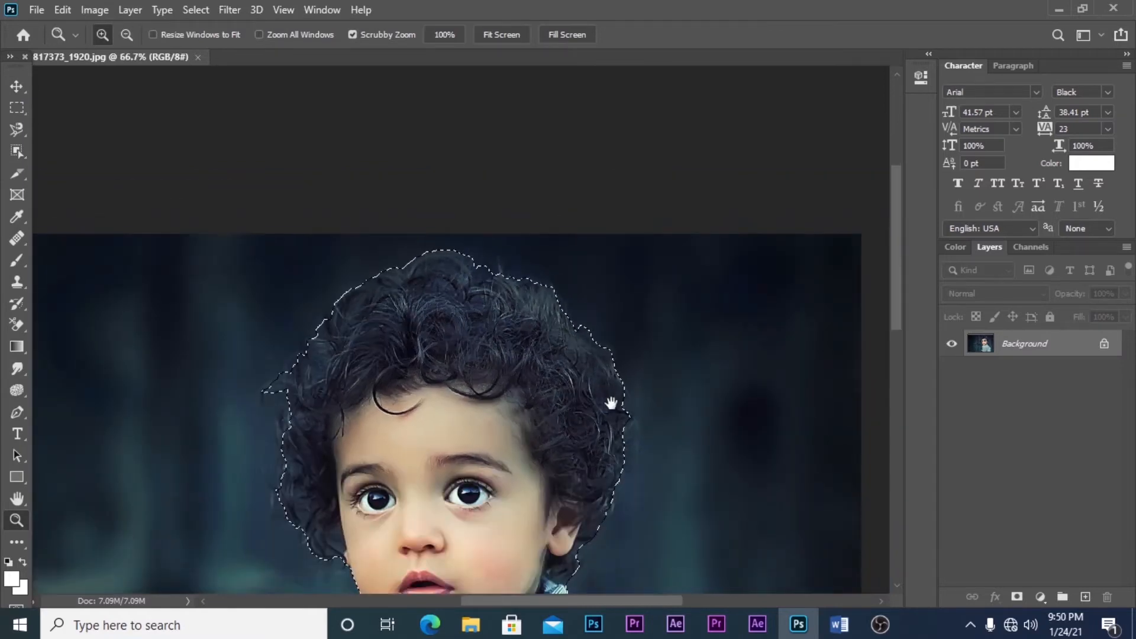
drag(611, 403, 564, 308)
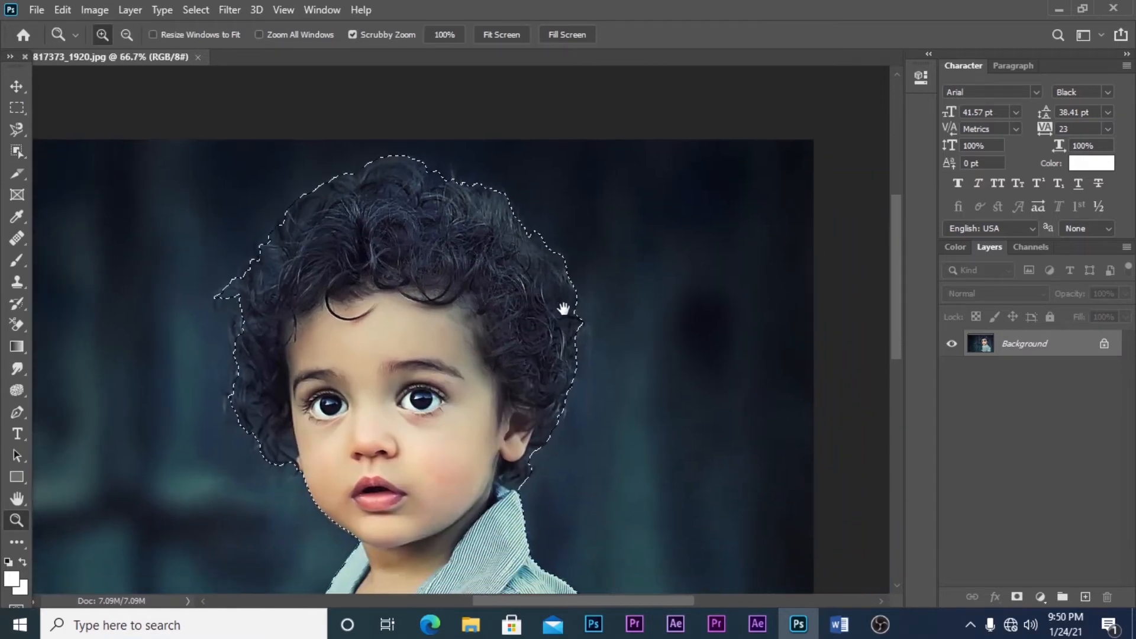
alt+click(565, 247)
drag(505, 325, 637, 162)
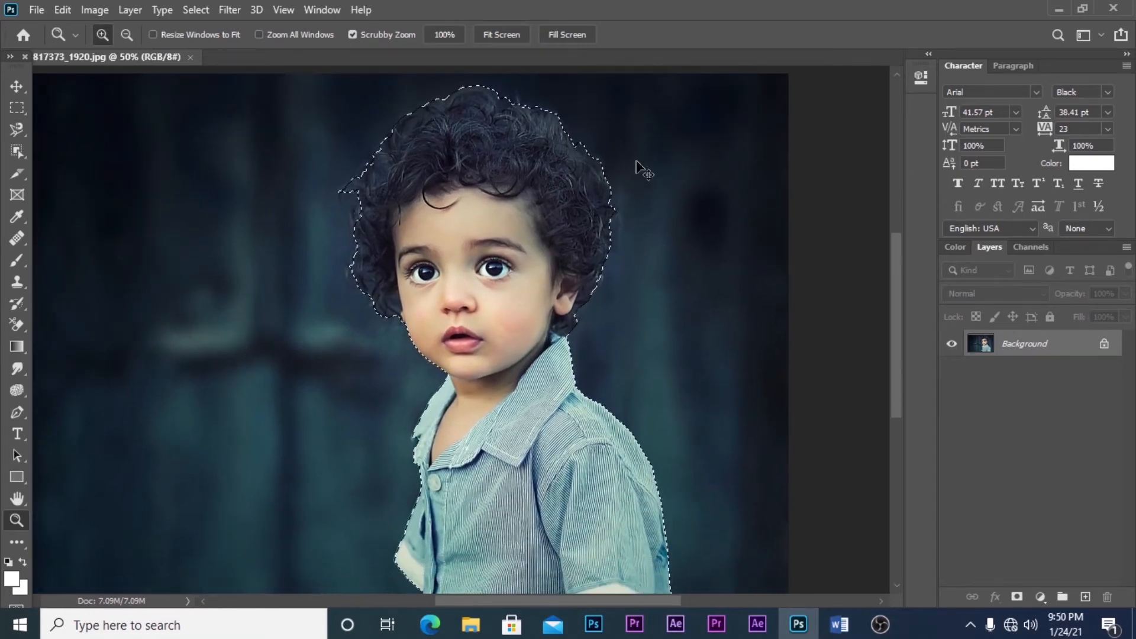
key(ctrl+0)
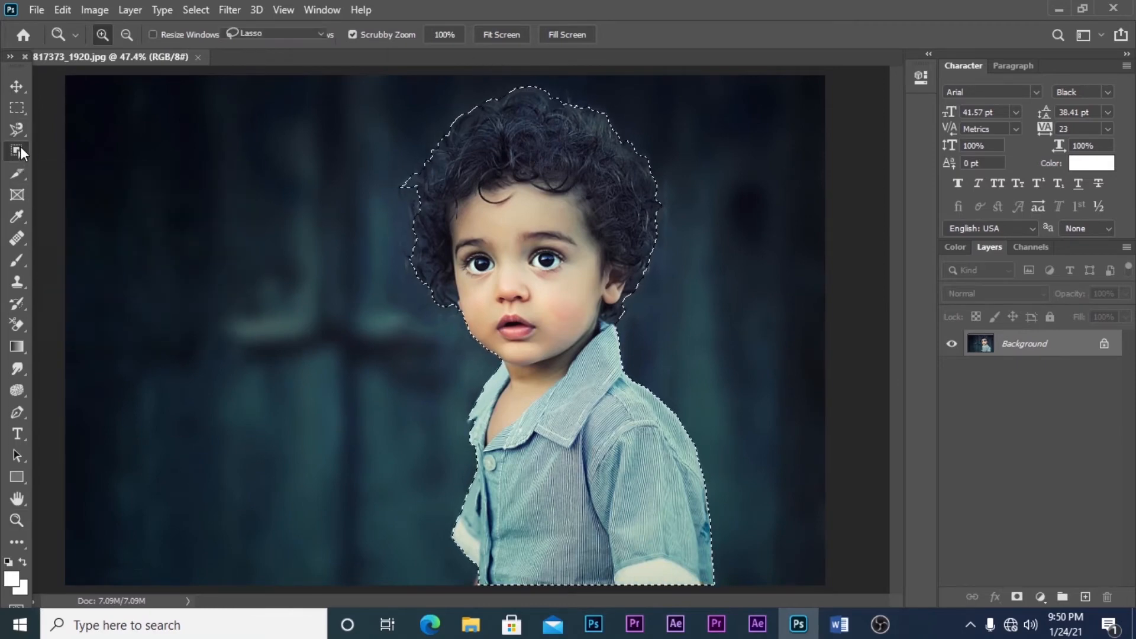
click(20, 148)
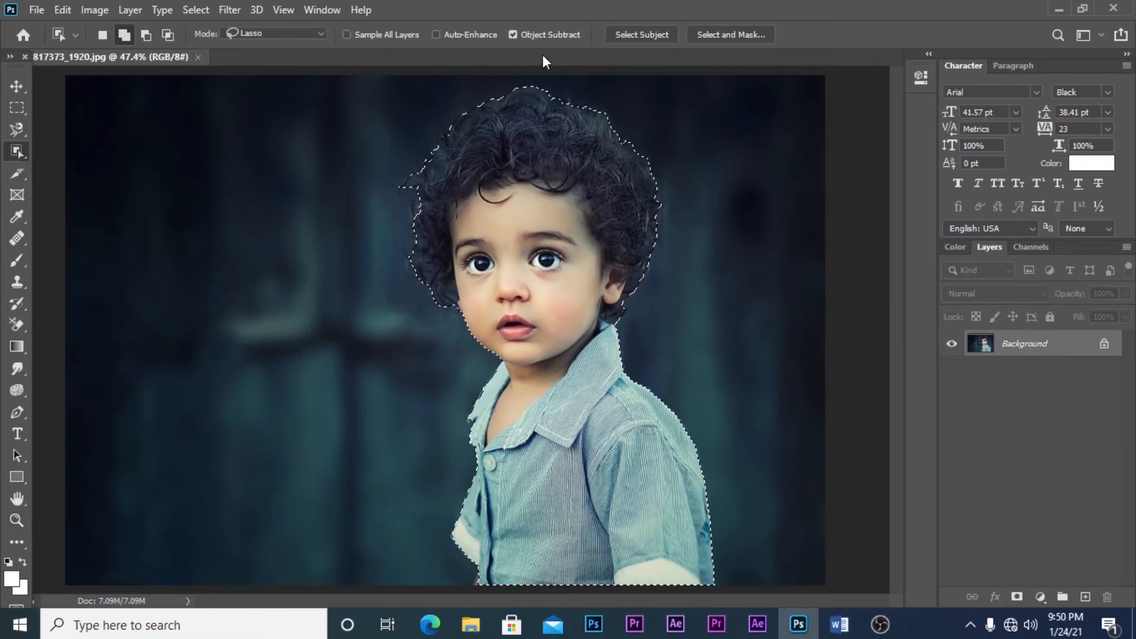
click(636, 35)
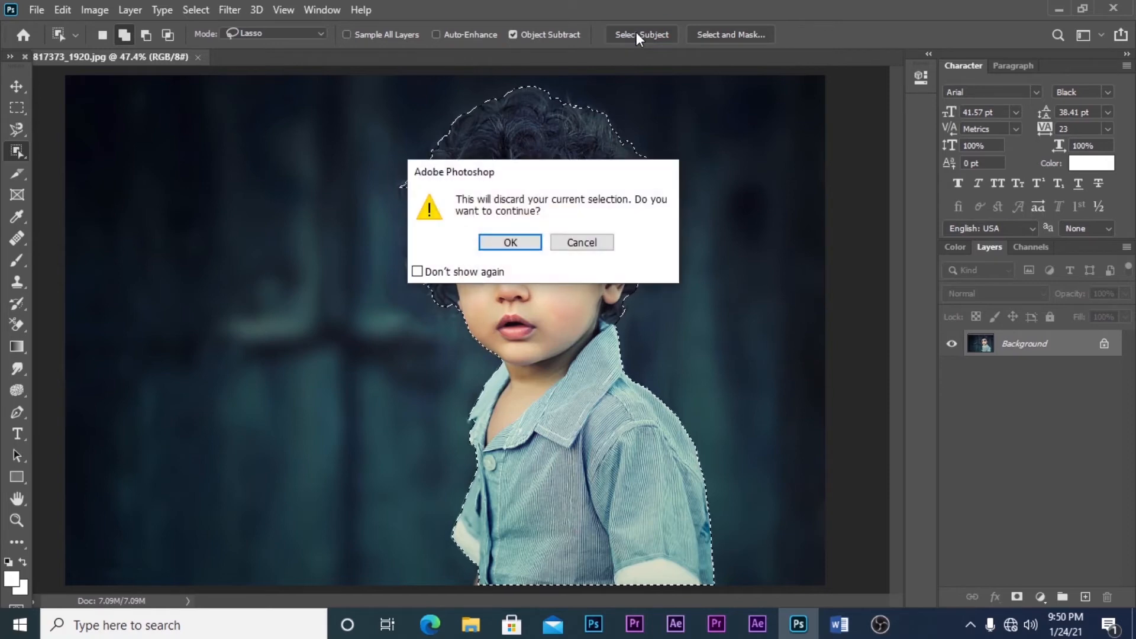
click(510, 242)
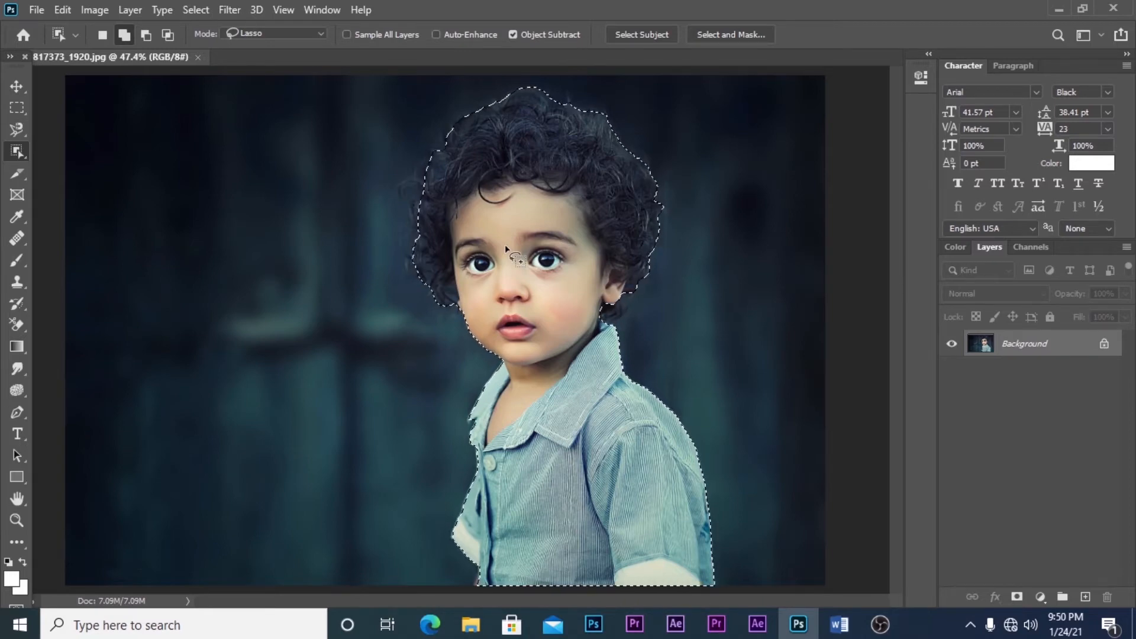
Restore the hand-refined Object Selection outline of the child in place of the Select Subject result
key(ctrl+shift+z)
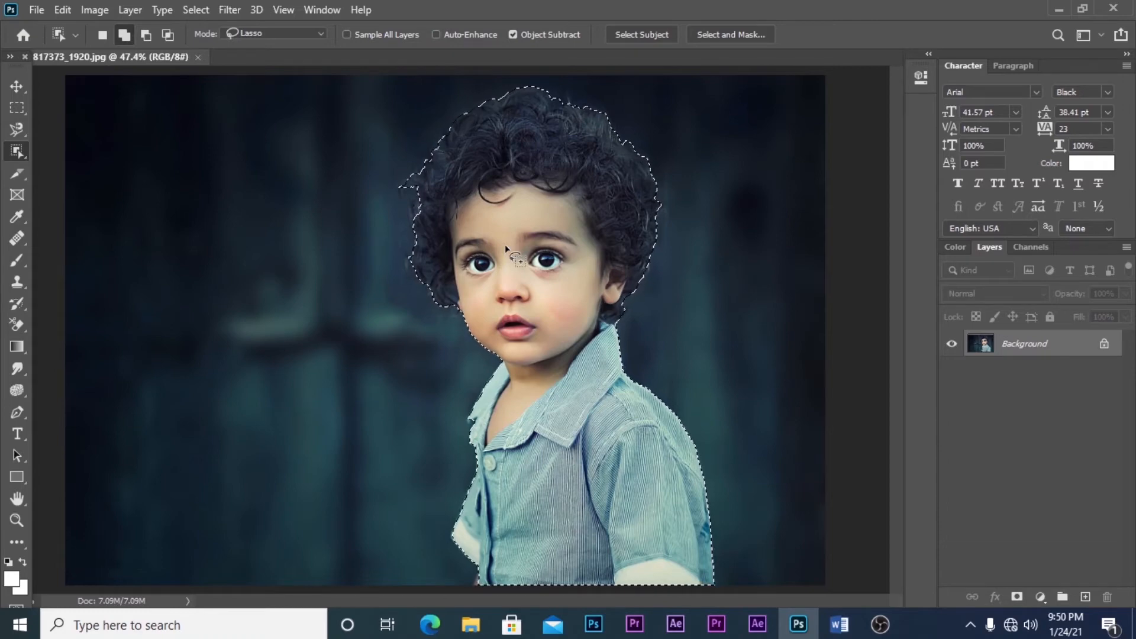
click(720, 35)
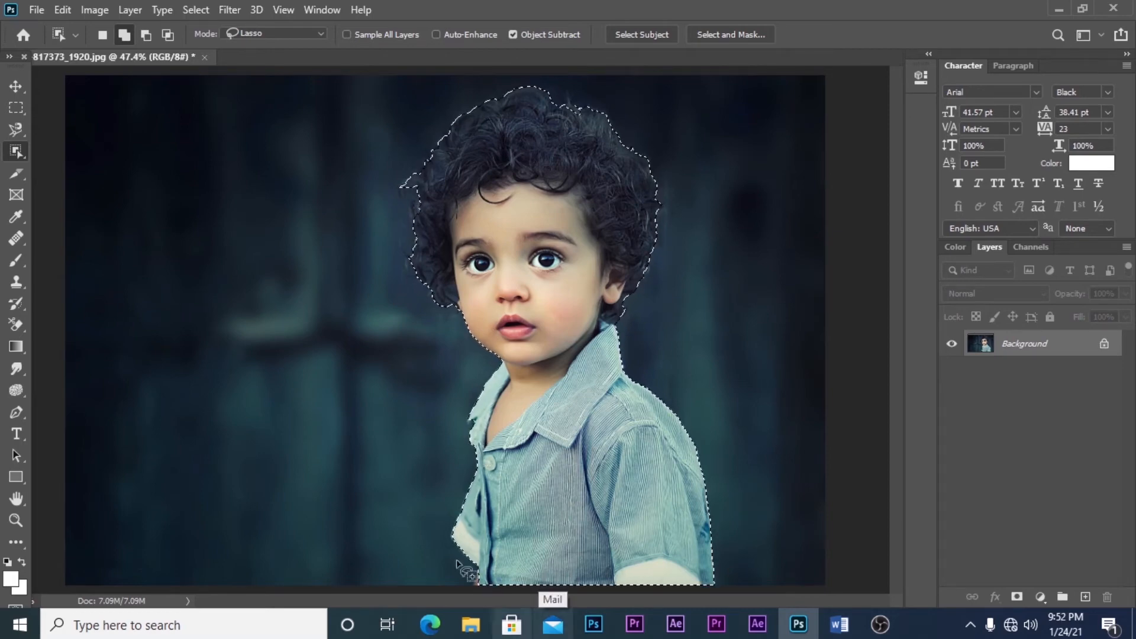
key(z)
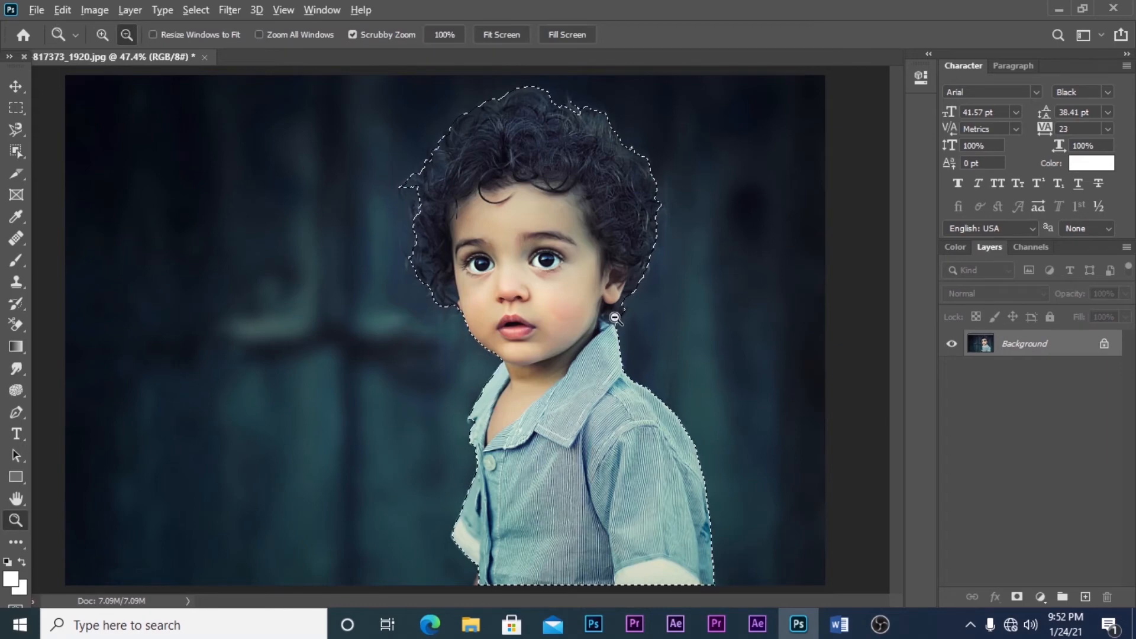
alt+click(615, 318)
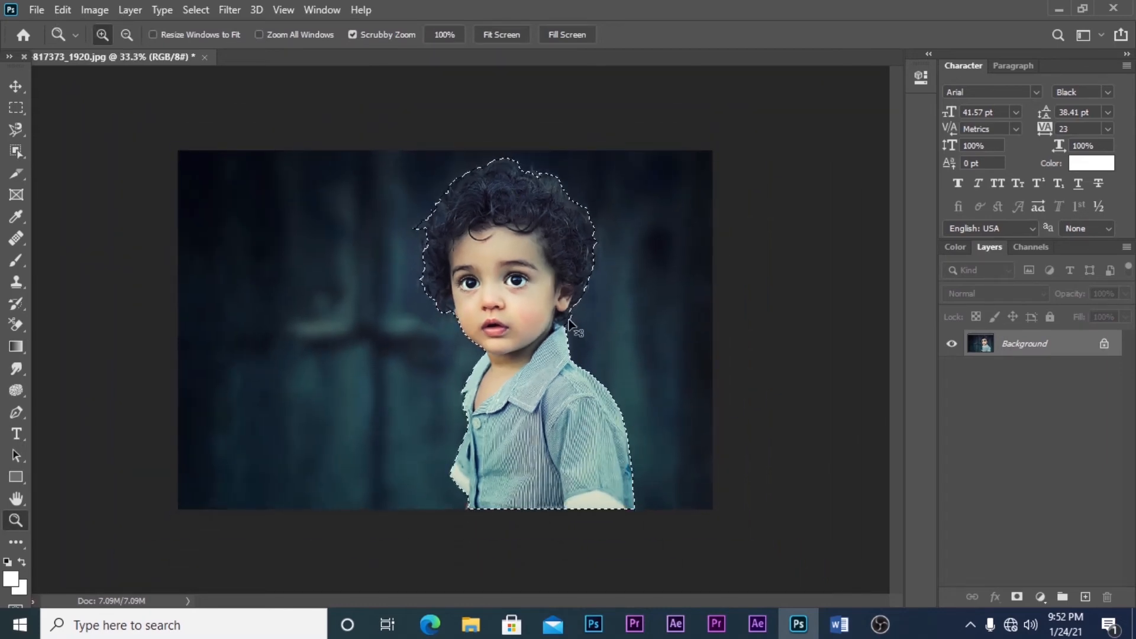
click(569, 325)
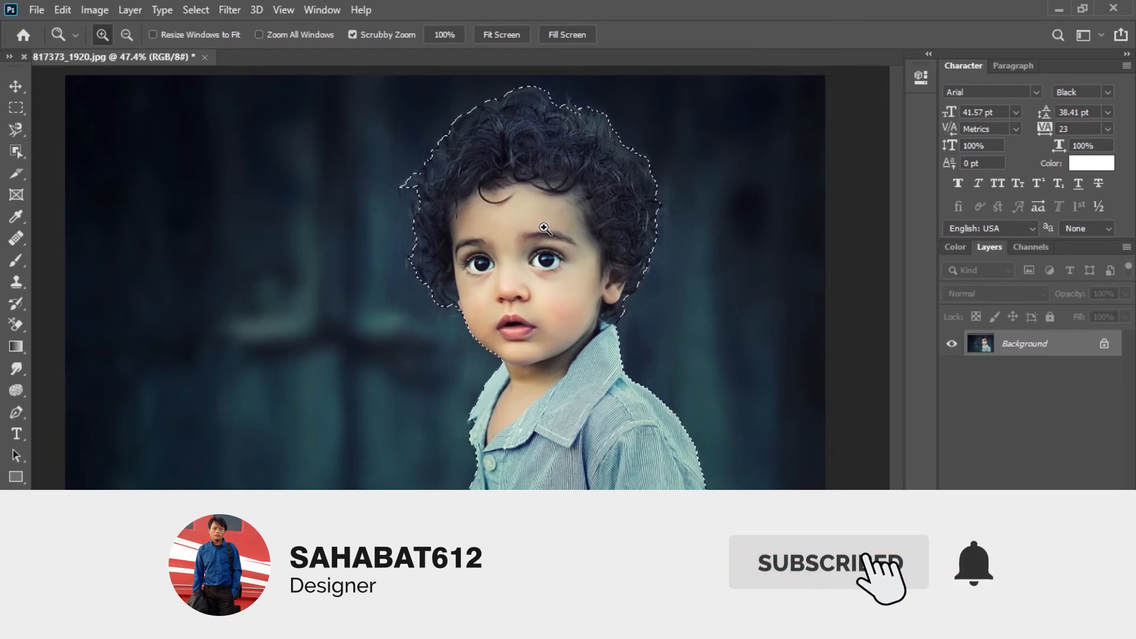
Copy the selected child, paste it as a new layer and hide the Background layer
click(39, 10)
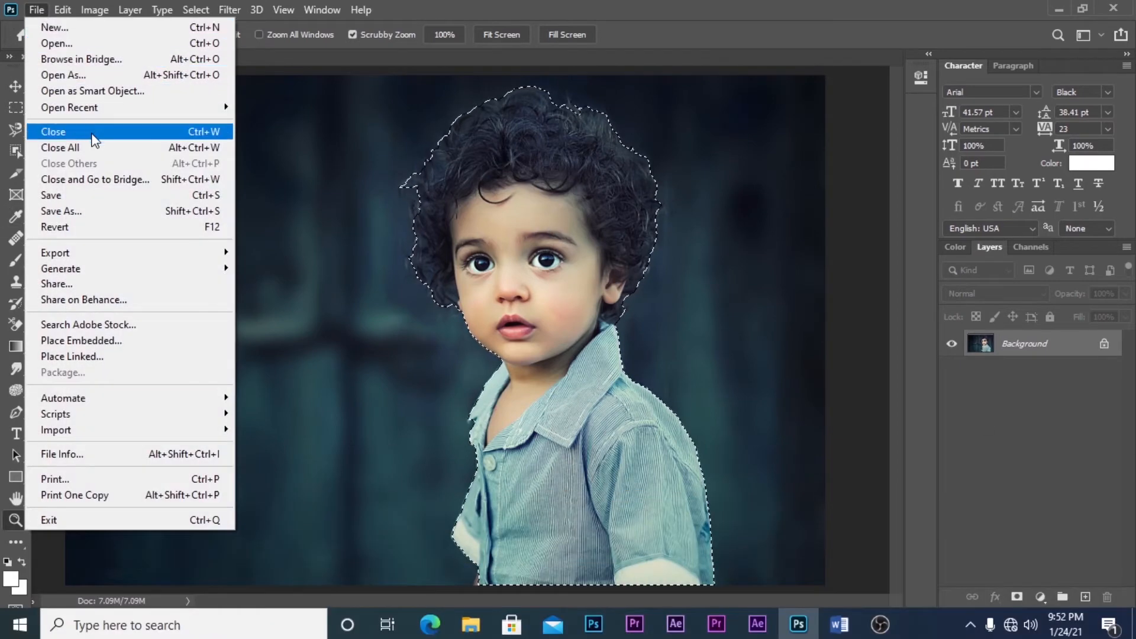
mouse_move(62, 10)
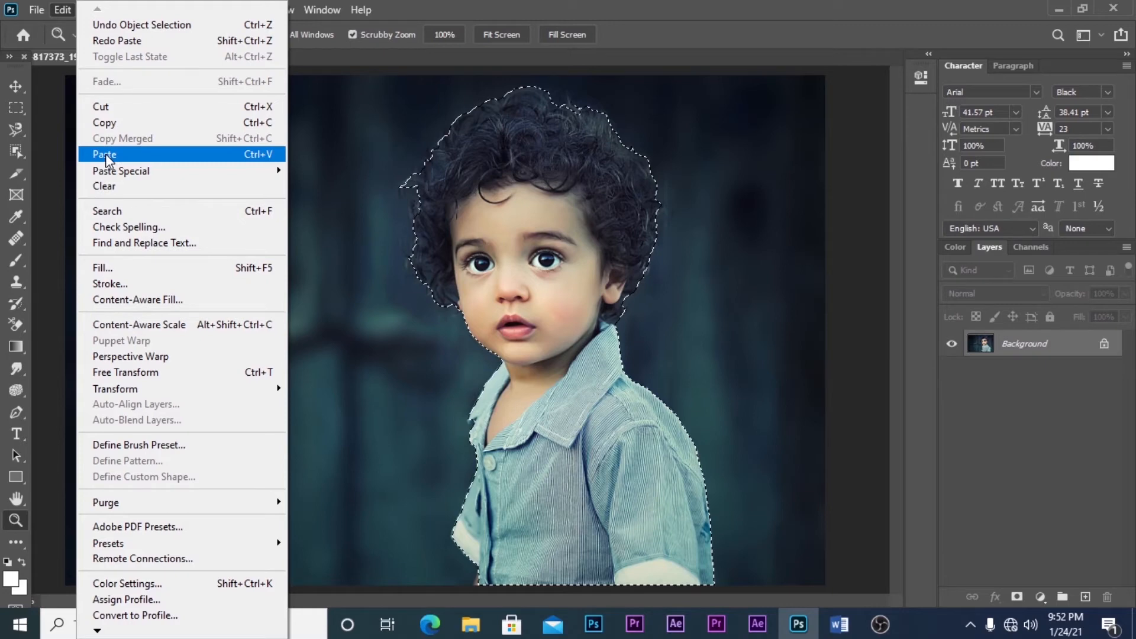
click(255, 155)
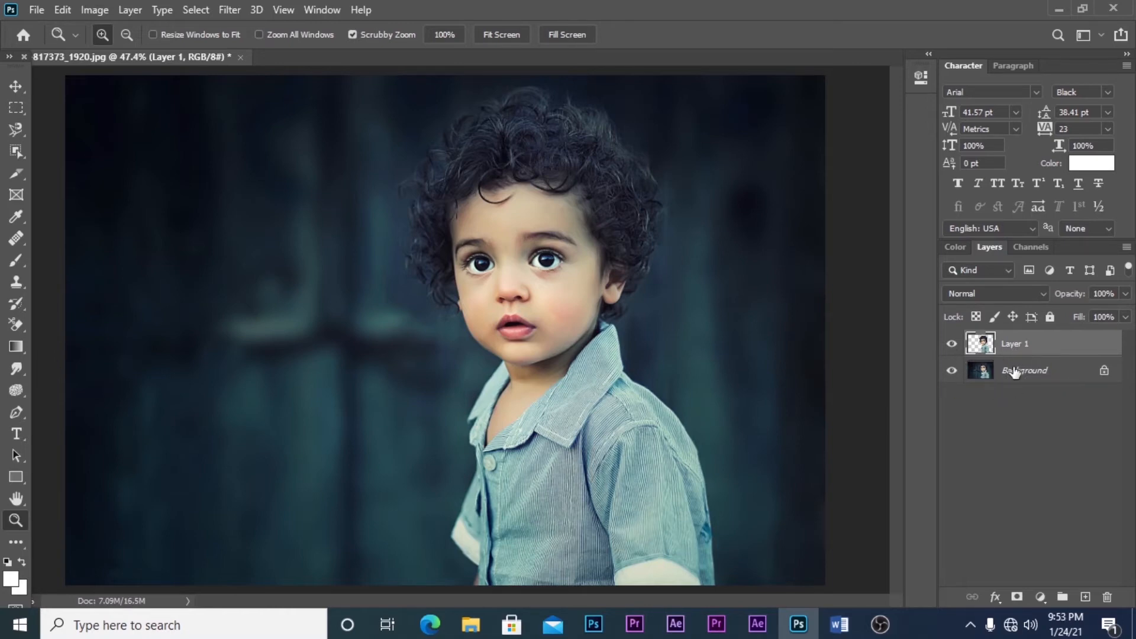
click(952, 373)
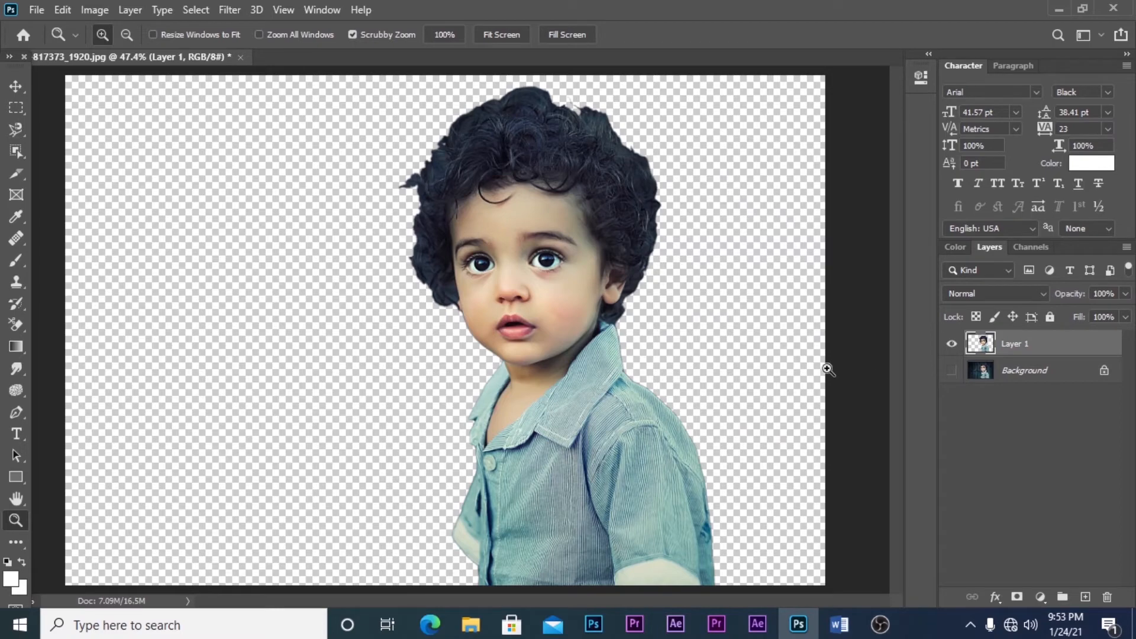
Check the cut-out child's hair edges up close, then delete the cut-out layer and return to the visible Background
click(674, 195)
click(674, 195)
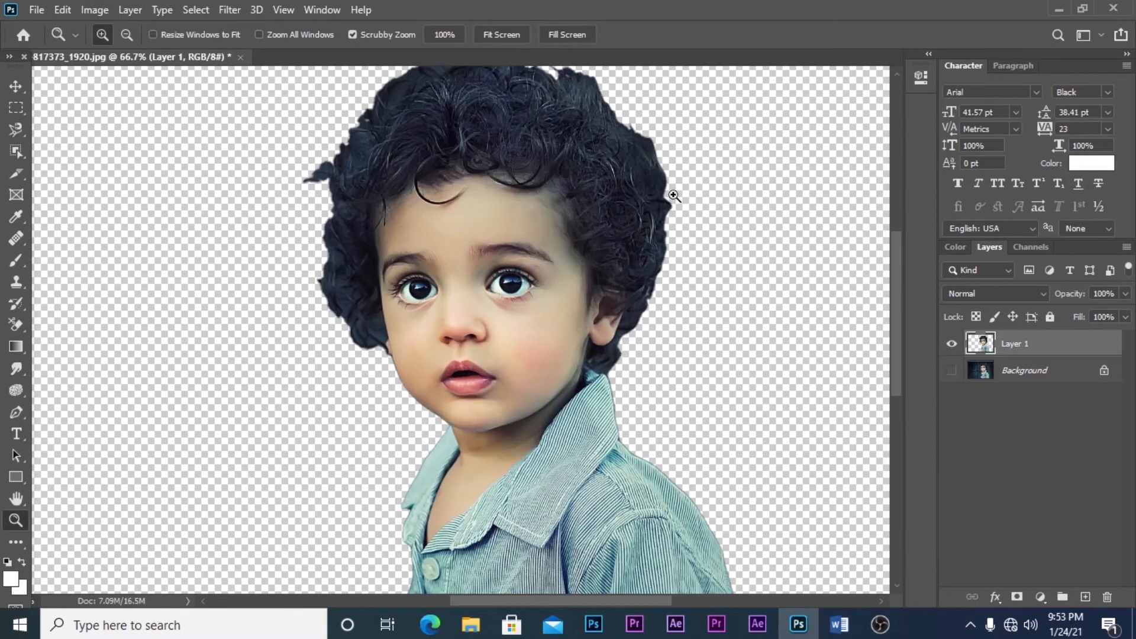
click(674, 196)
drag(892, 298, 902, 255)
click(201, 198)
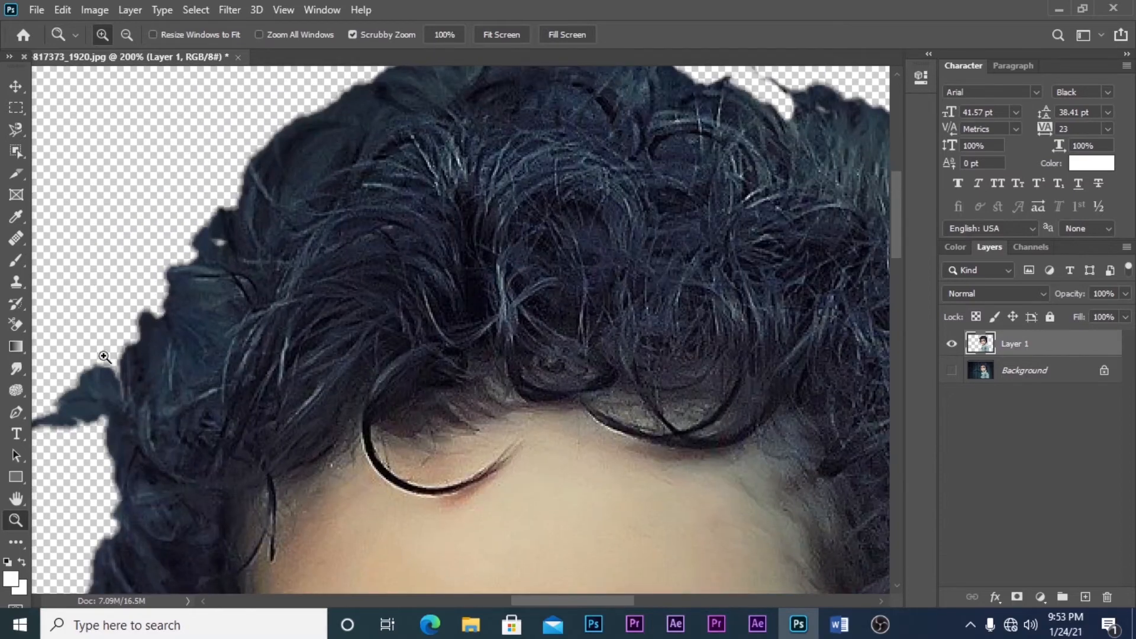
drag(645, 135, 616, 256)
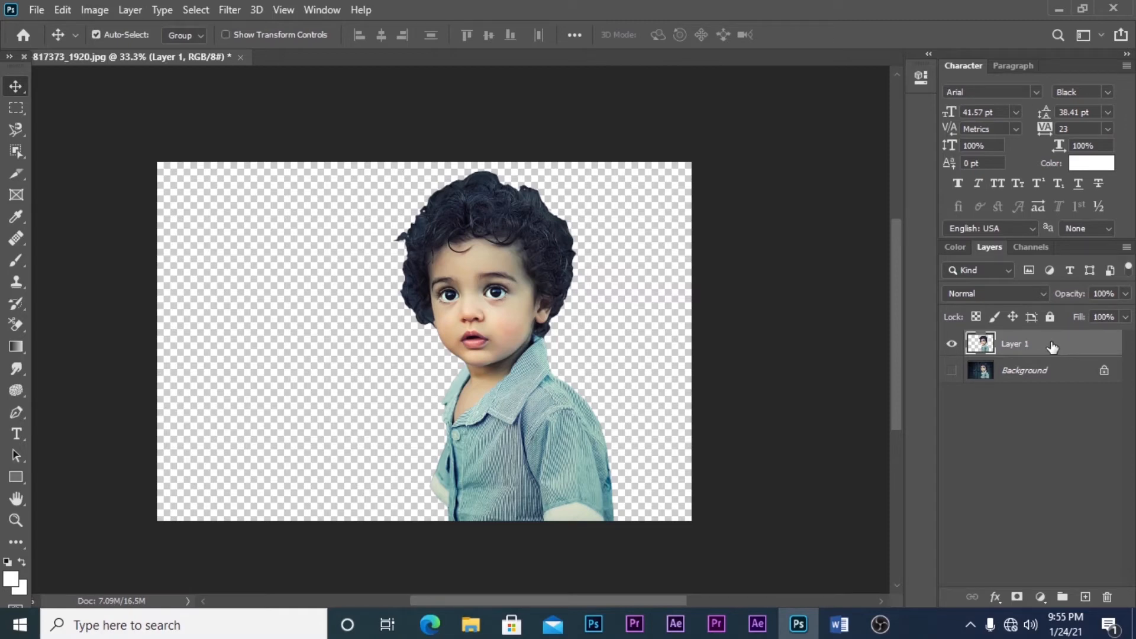
key(Delete)
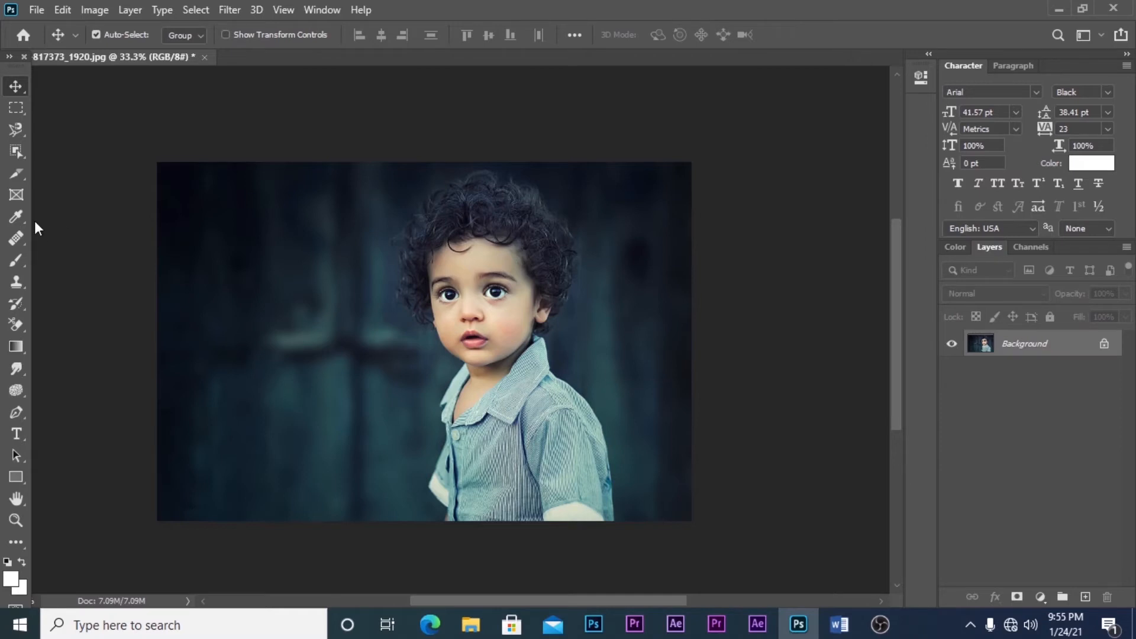
Switch to the Quick Selection Tool and paint a selection over the child from the hair down through the shirt
click(22, 158)
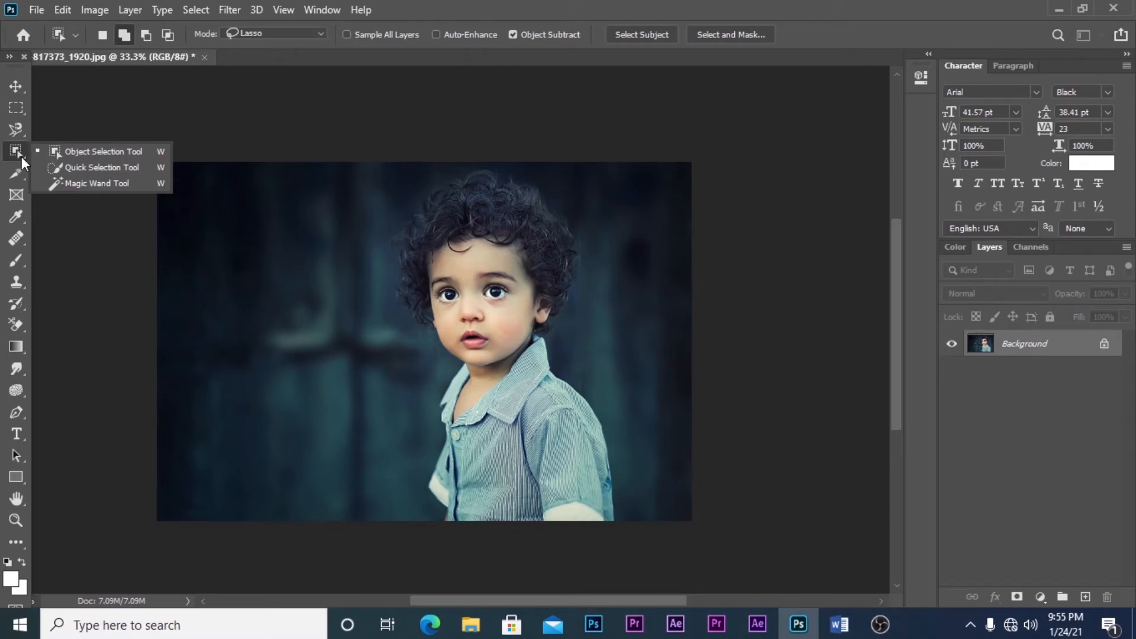
click(92, 169)
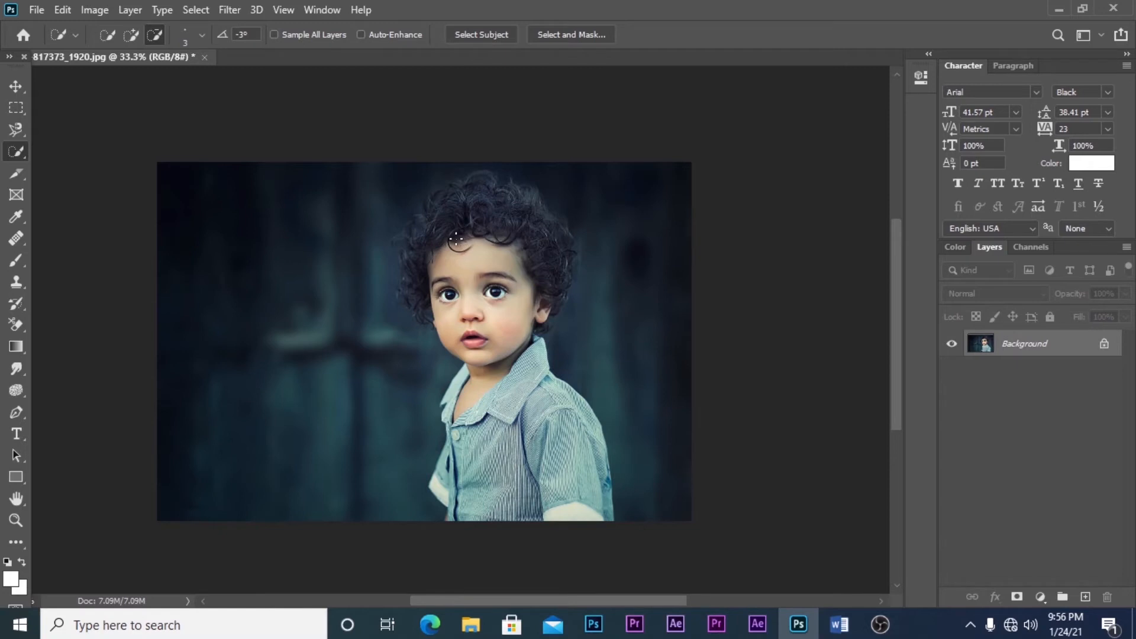
mouse_move(457, 239)
mouse_down()
mouse_move(512, 277)
mouse_move(487, 299)
mouse_move(543, 481)
mouse_move(583, 408)
mouse_move(570, 515)
mouse_move(487, 519)
mouse_up()
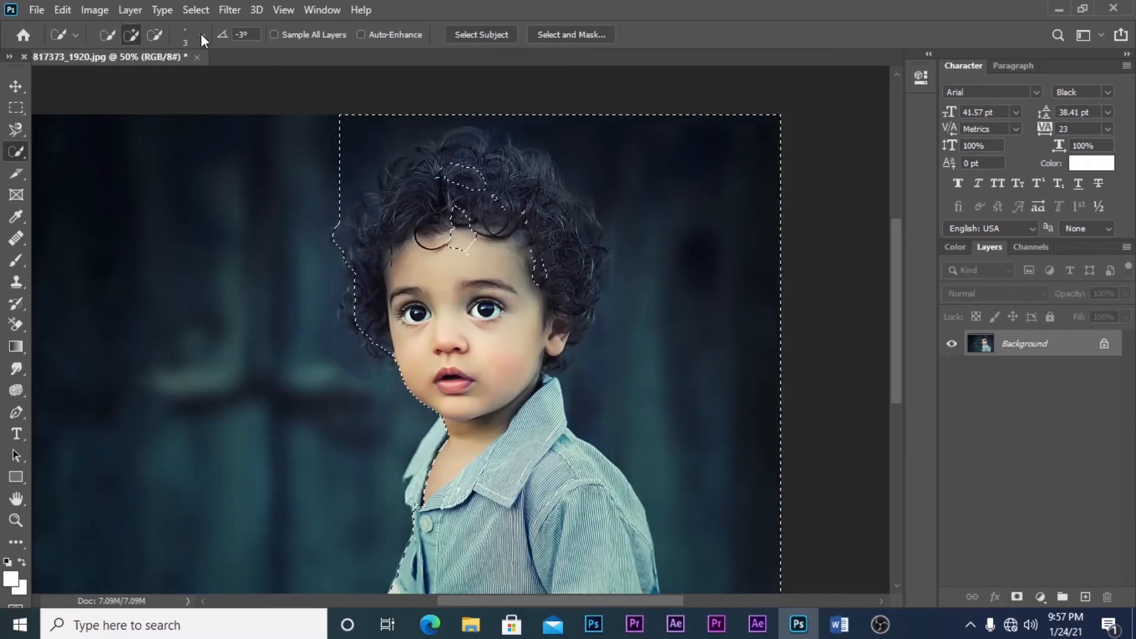
Enlarge the selection brush to 52 px and add the unselected patches in the hair and upper forehead
click(202, 35)
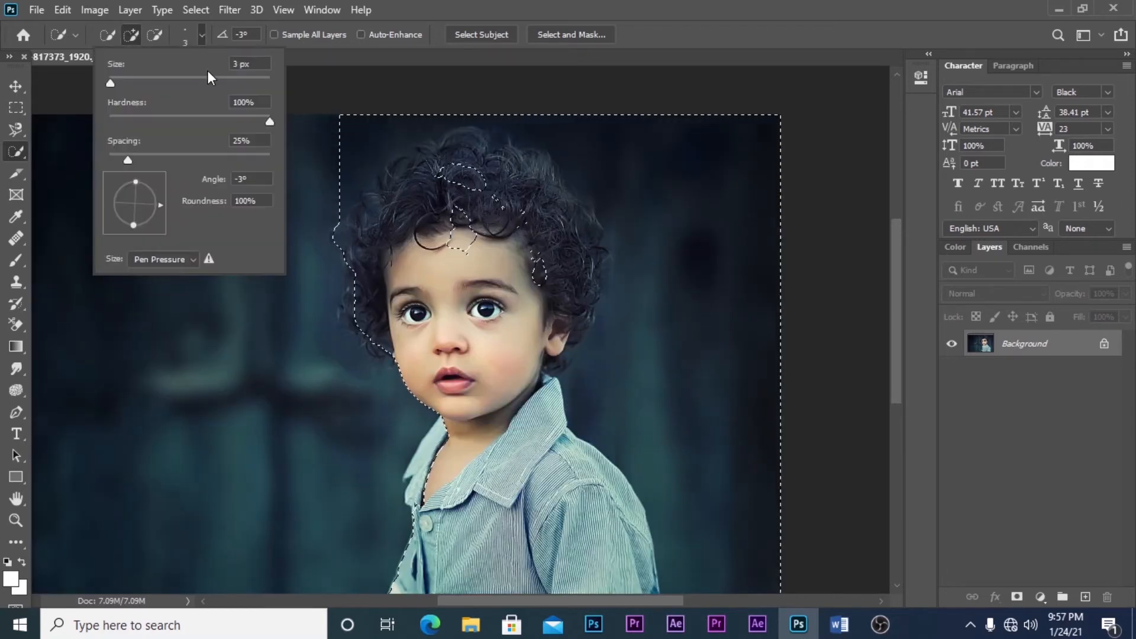
drag(110, 84, 150, 88)
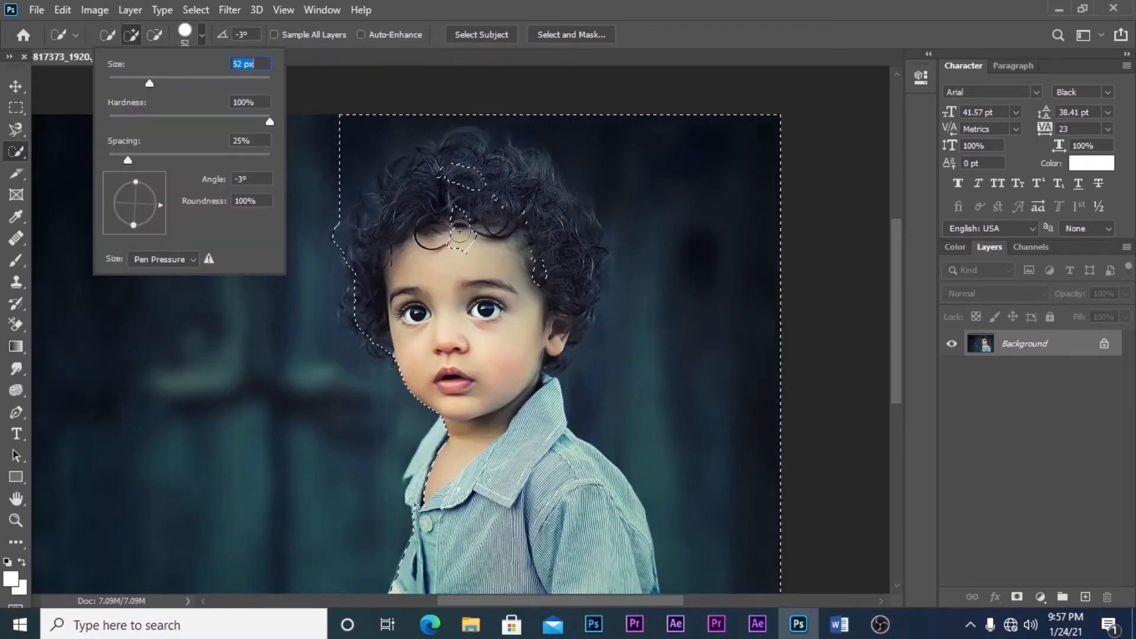
mouse_move(466, 231)
mouse_down()
mouse_move(442, 166)
mouse_move(508, 217)
mouse_move(514, 200)
mouse_move(532, 232)
mouse_move(498, 259)
mouse_up()
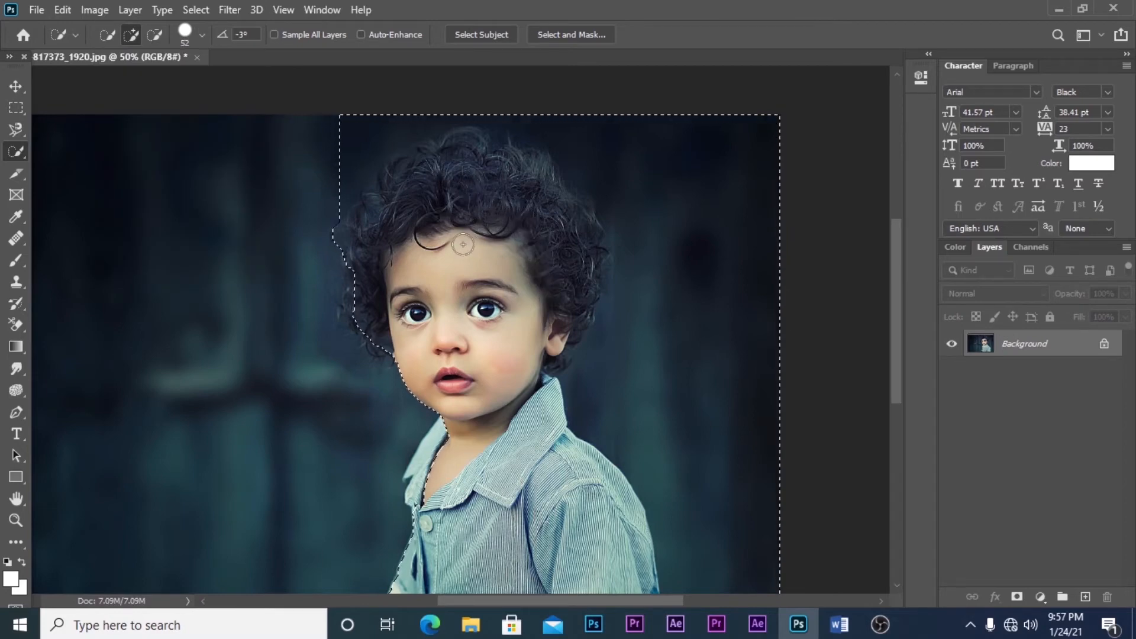
Reduce the selection brush to 29 px and subtract the background to the right of the child
click(203, 36)
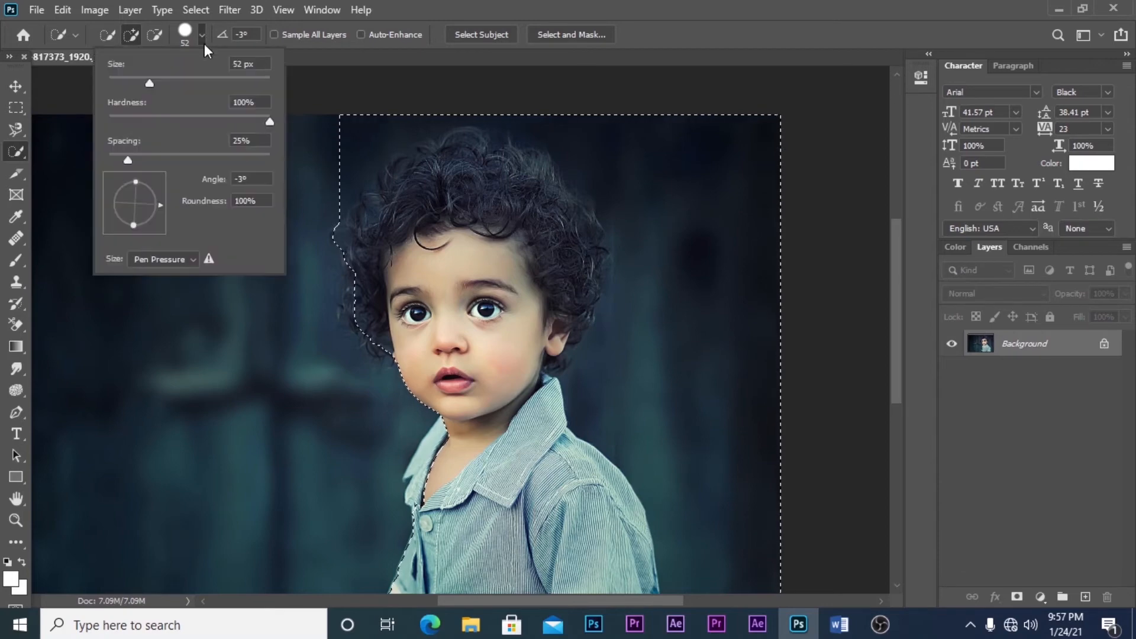
drag(152, 78, 133, 87)
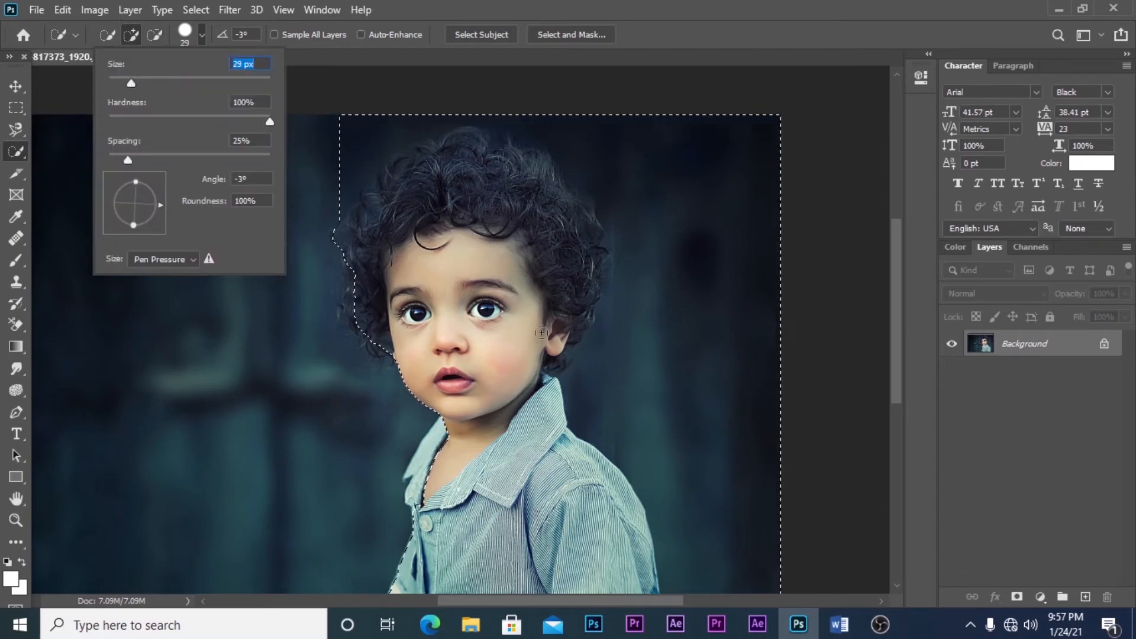
mouse_move(893, 285)
mouse_down()
mouse_move(888, 345)
mouse_move(895, 243)
mouse_move(881, 318)
mouse_move(881, 275)
mouse_up()
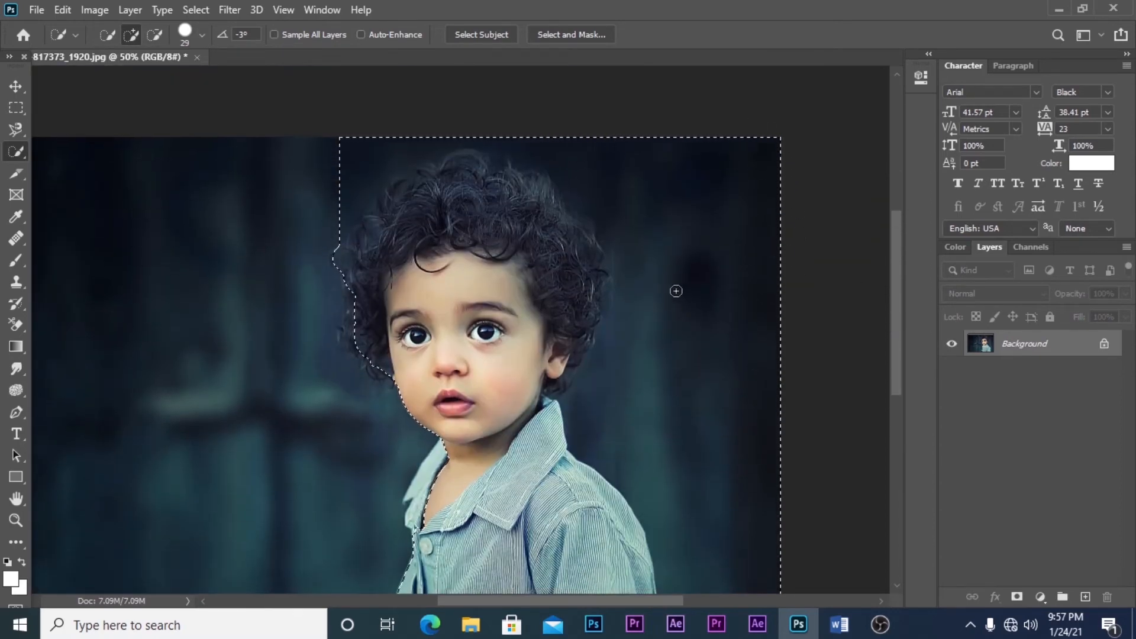
click(155, 35)
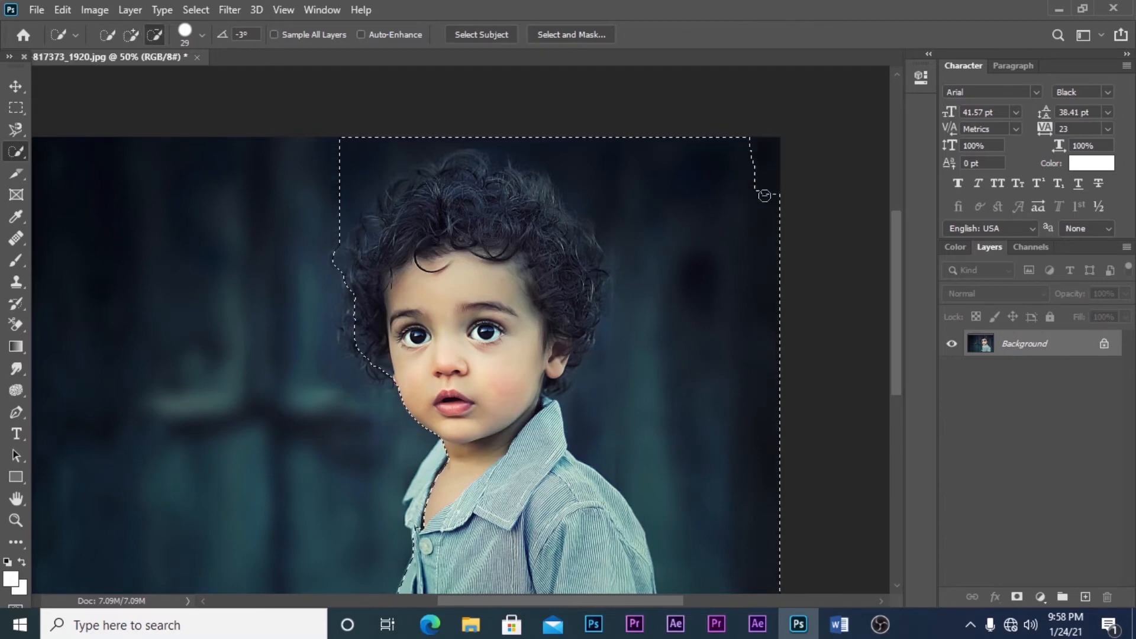
mouse_move(765, 195)
mouse_down()
mouse_move(712, 307)
mouse_move(731, 431)
mouse_up()
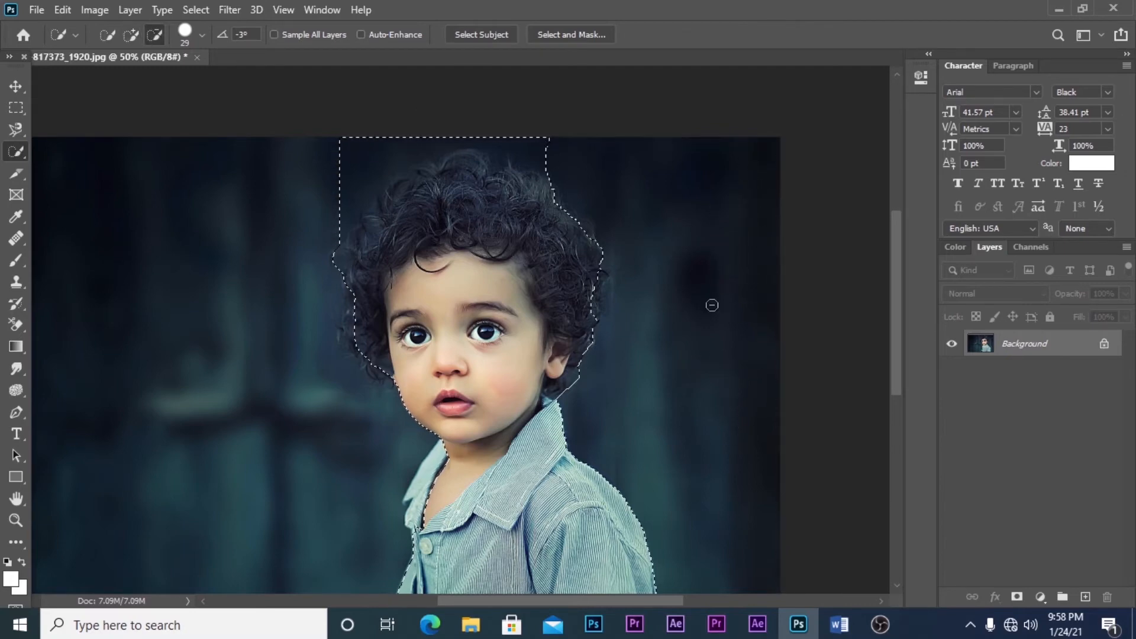
Subtract the background above the child's head from the selection, working from the right side toward the upper left
drag(703, 239, 671, 269)
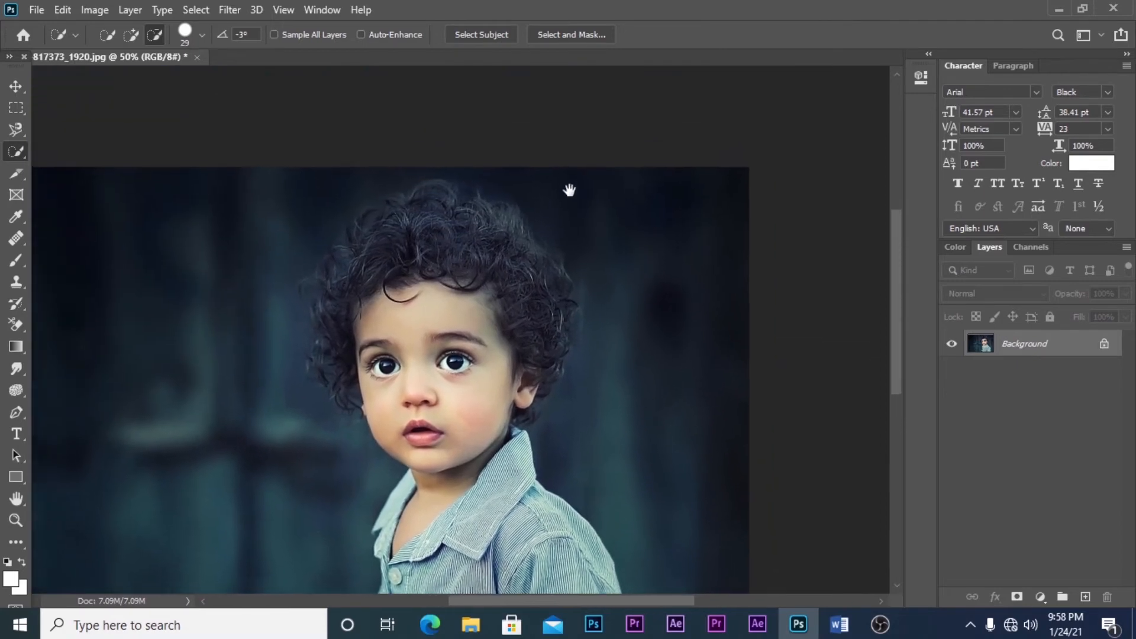
drag(570, 190, 577, 213)
click(510, 188)
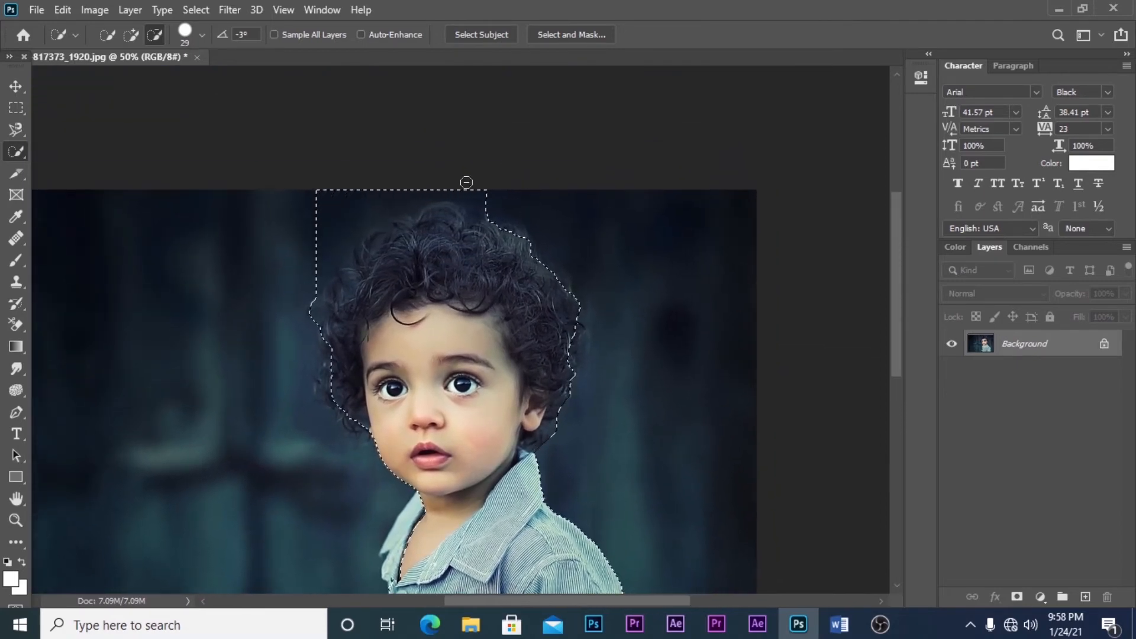
mouse_move(477, 185)
mouse_down()
mouse_move(392, 182)
mouse_move(383, 202)
mouse_up()
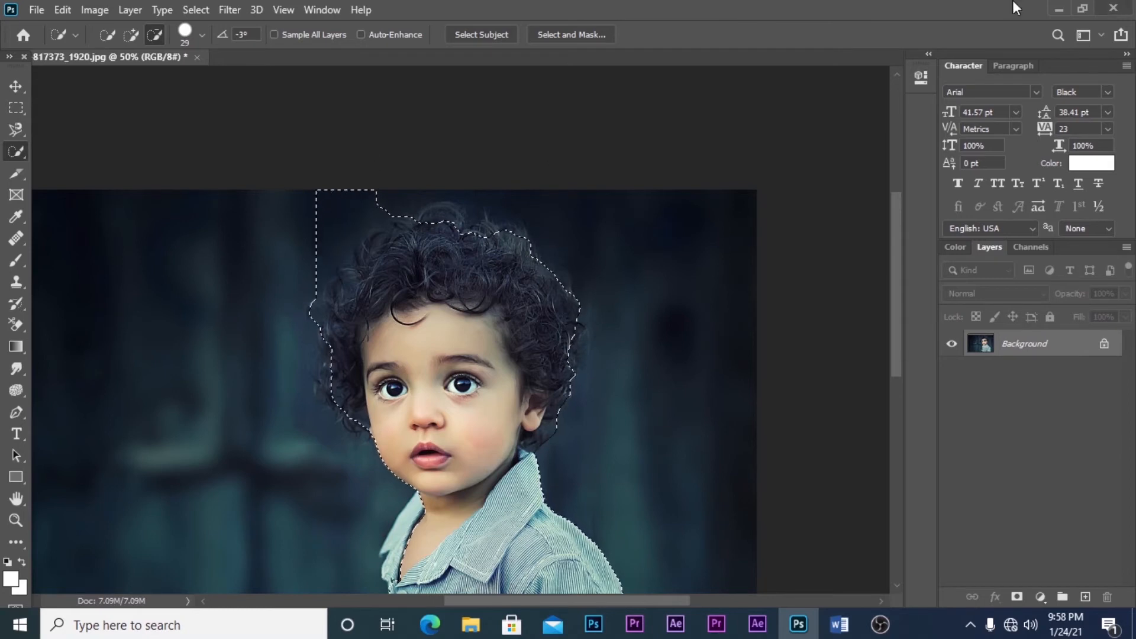
Reduce the selection brush to 12 px and subtract the remaining background at the upper left of the hair
click(202, 34)
drag(136, 83, 118, 81)
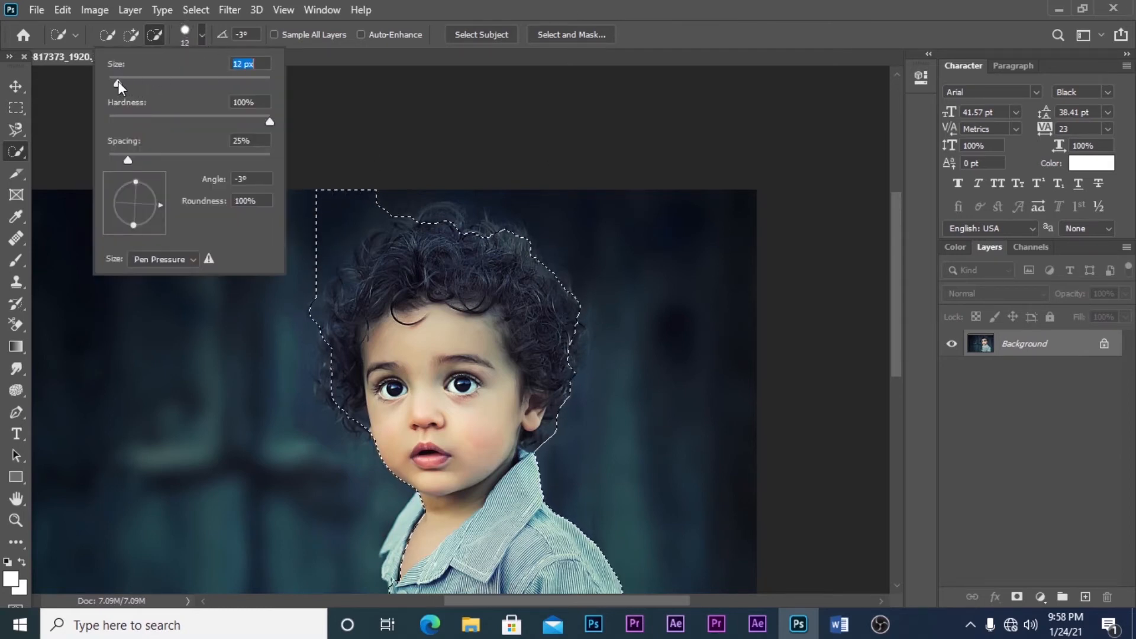
click(340, 192)
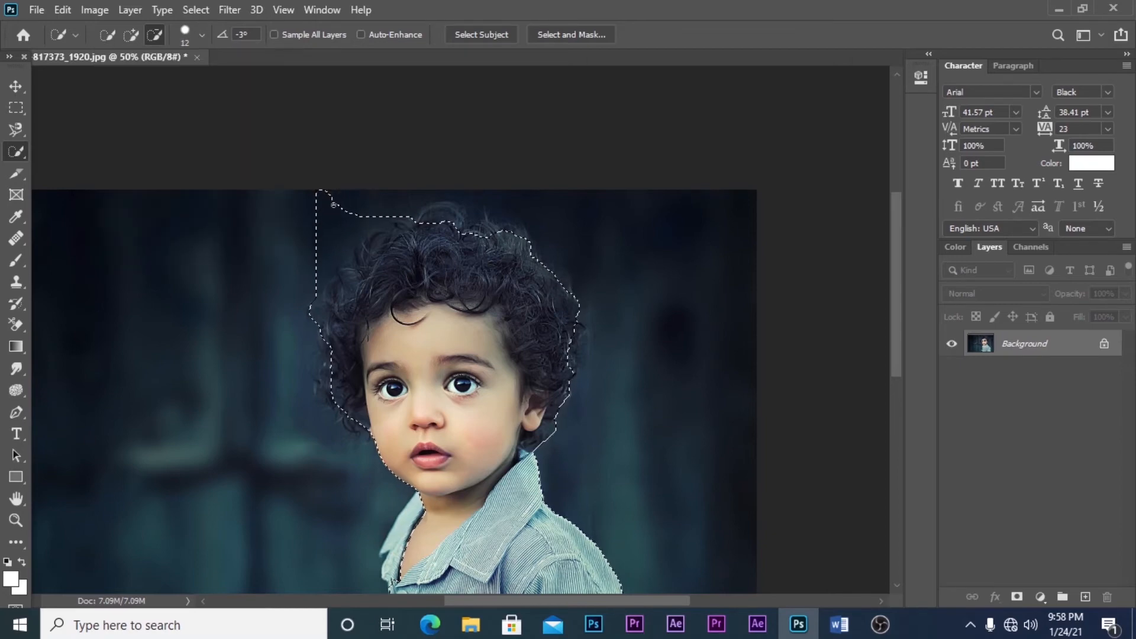
drag(323, 194, 329, 228)
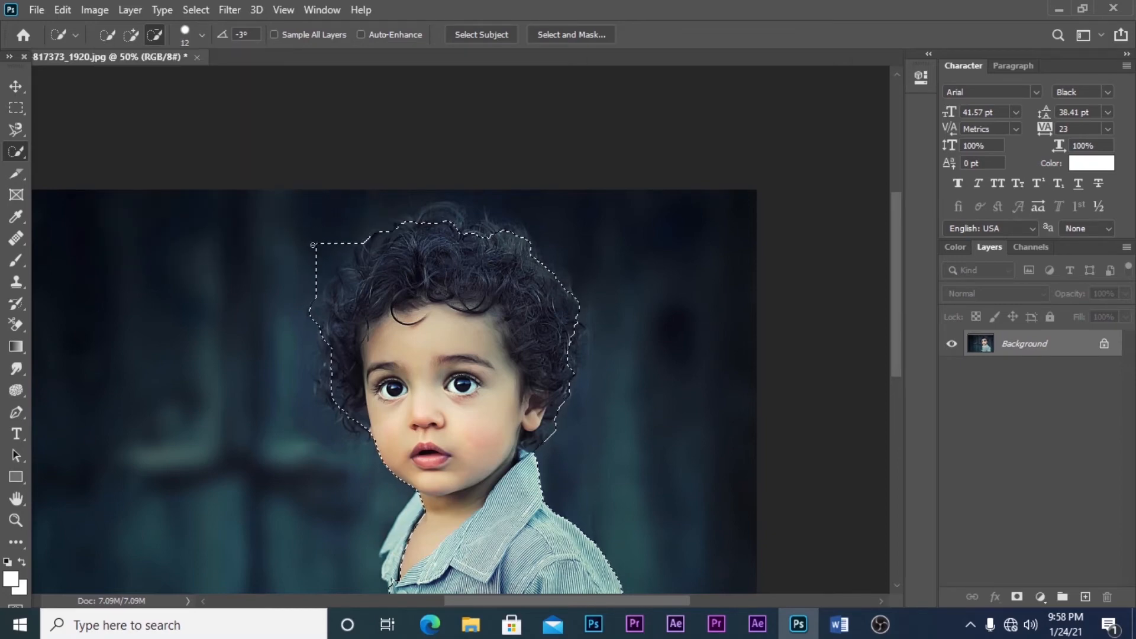
drag(316, 279, 325, 265)
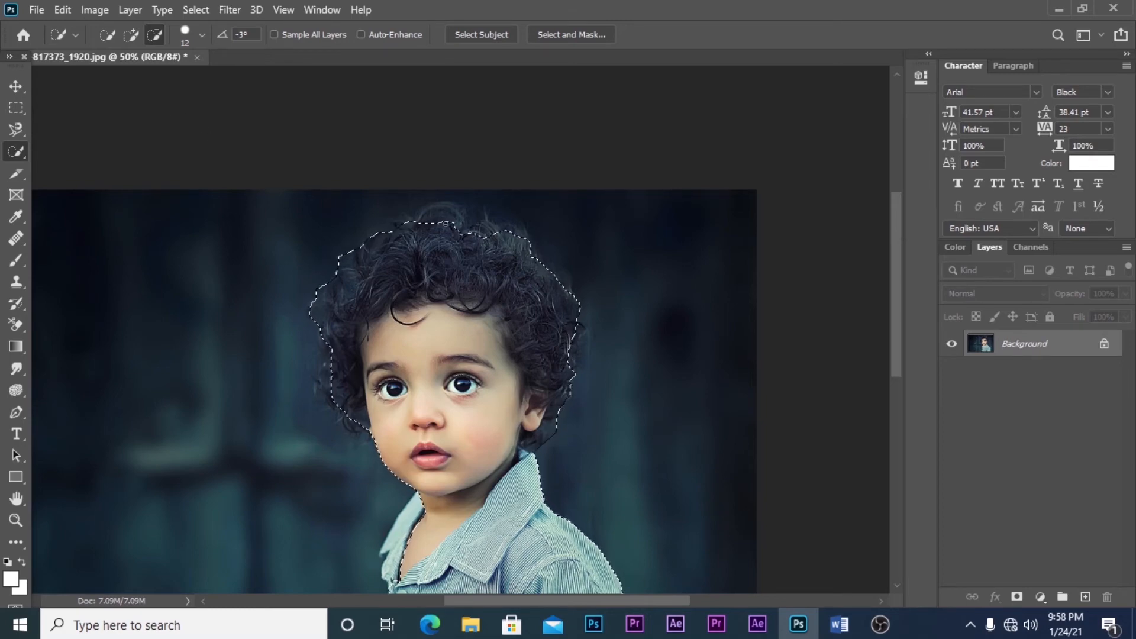
Add the missing curls along the top of the child's head to the selection with the Quick Selection Tool
key(z)
click(586, 204)
key(w)
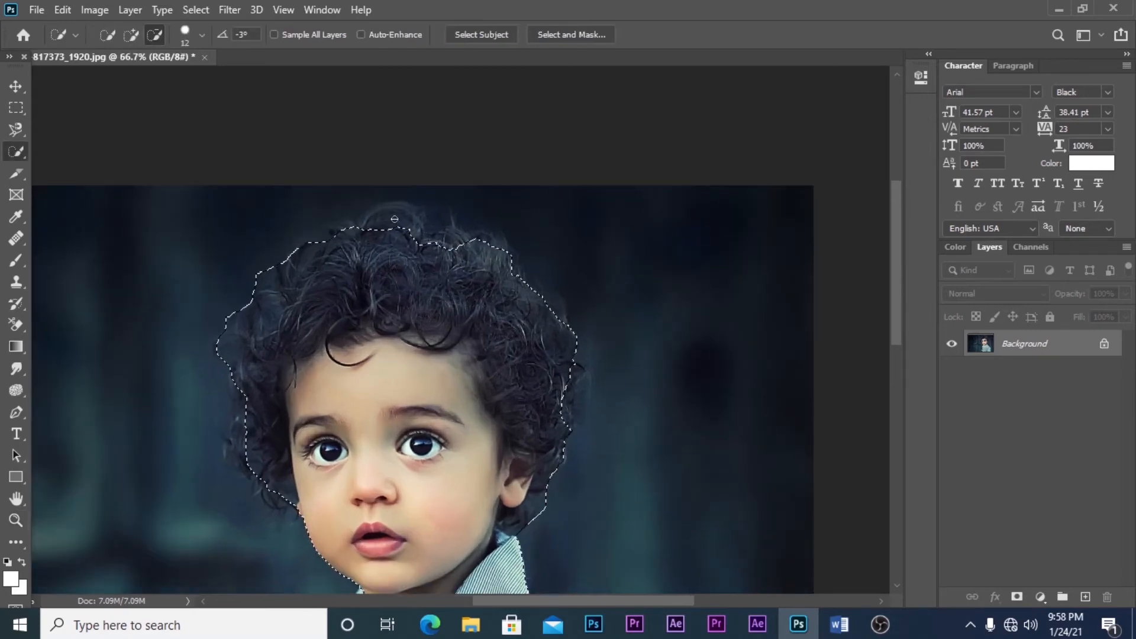
key(z)
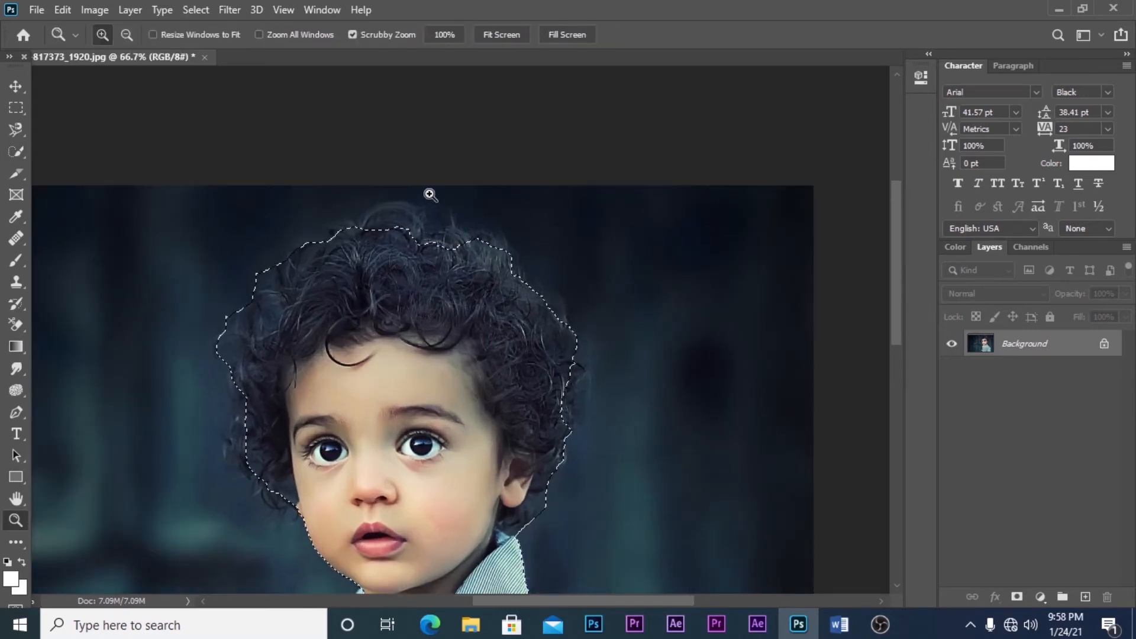
drag(431, 196, 451, 236)
key(w)
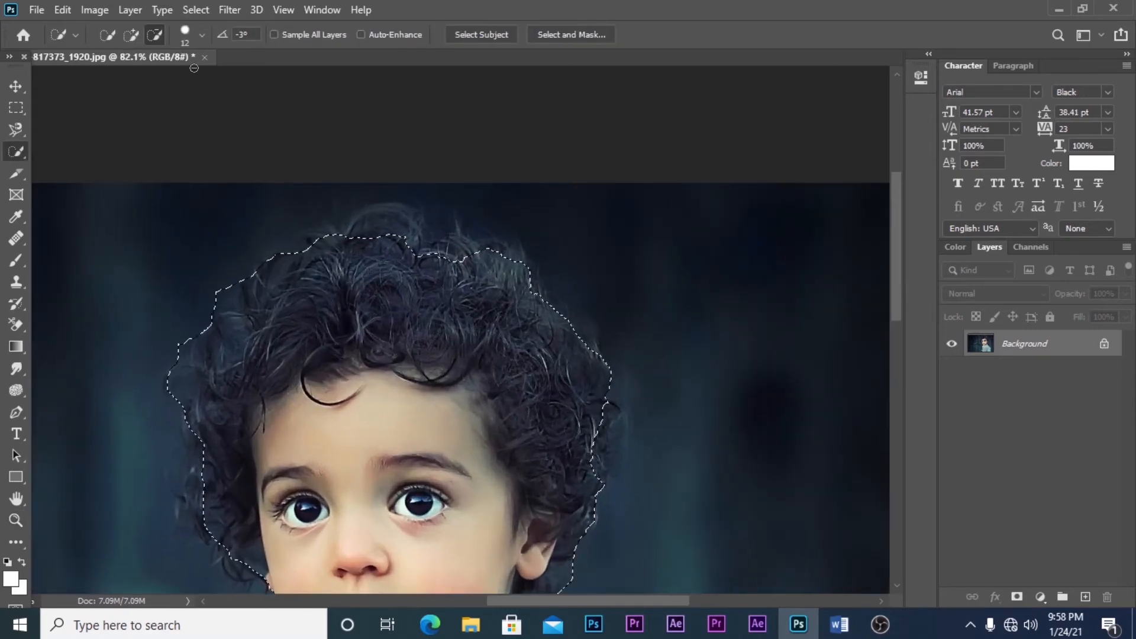
click(132, 38)
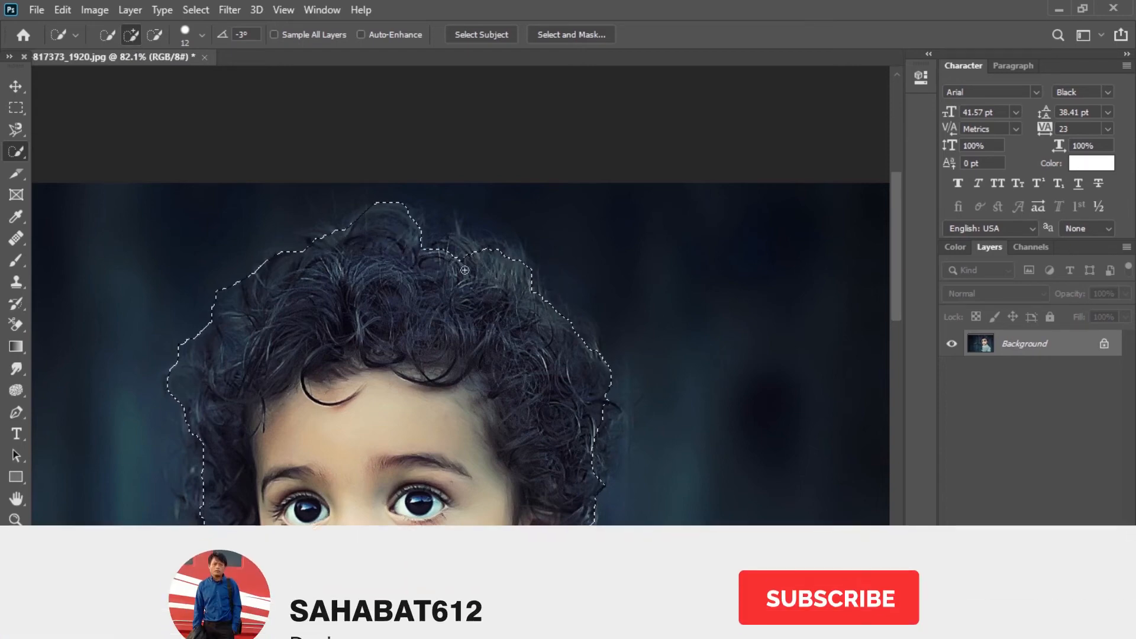
drag(464, 265, 455, 249)
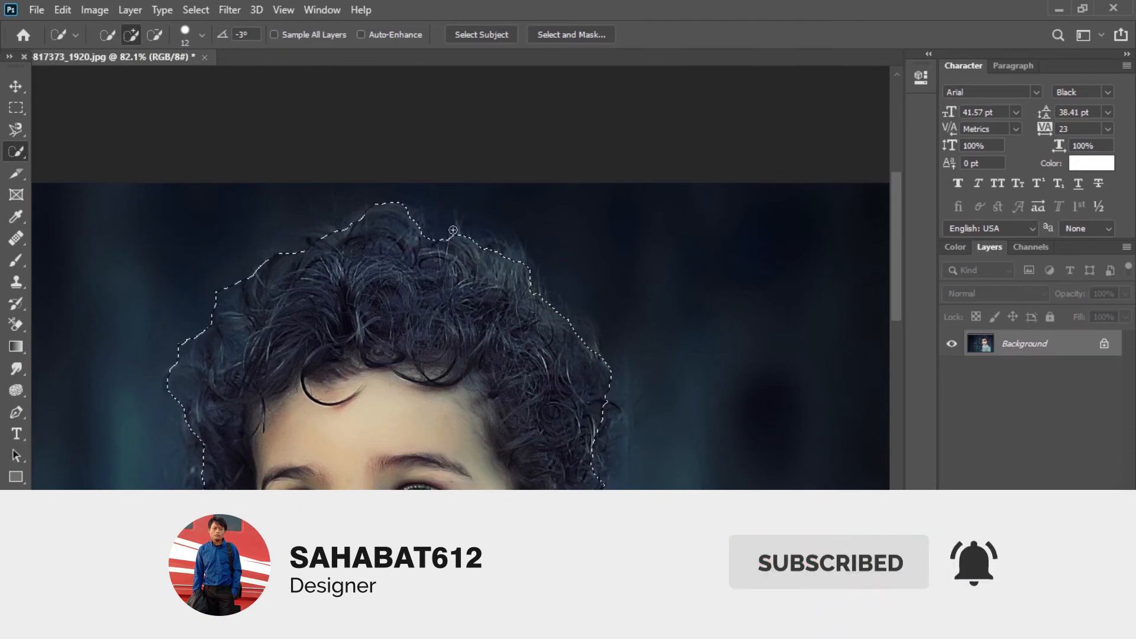
drag(453, 230, 503, 251)
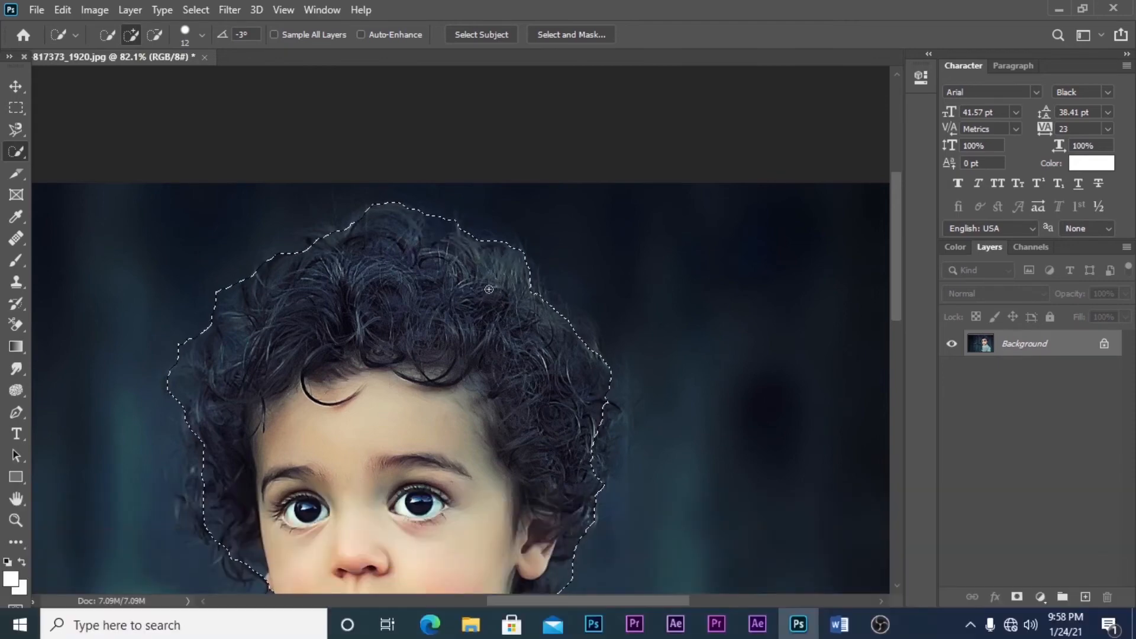
drag(489, 289, 456, 198)
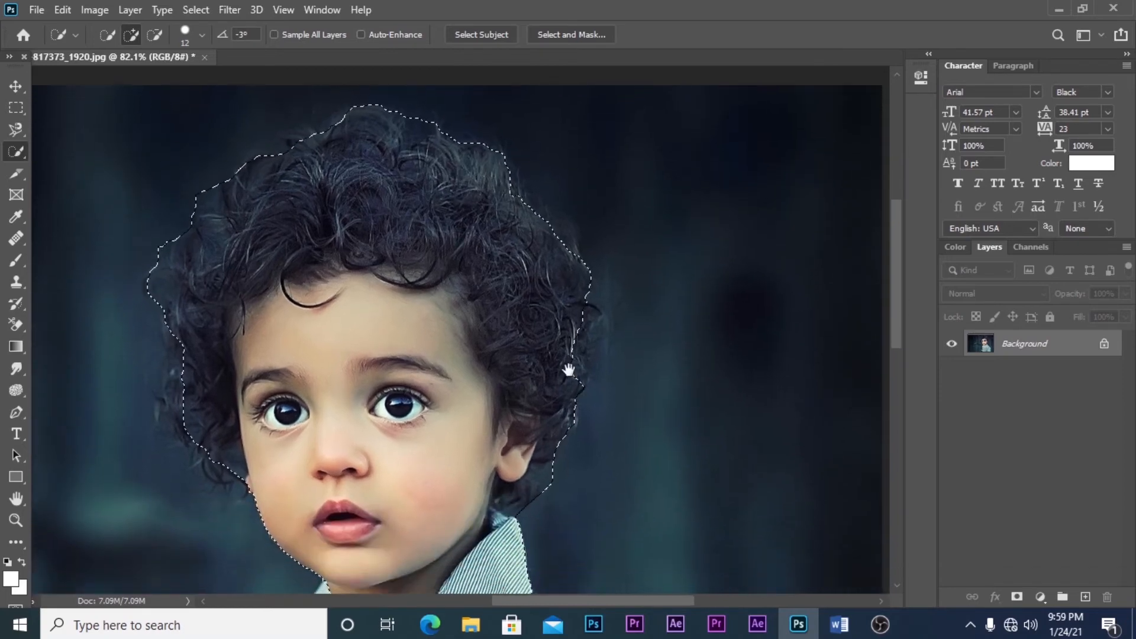
drag(331, 385, 458, 335)
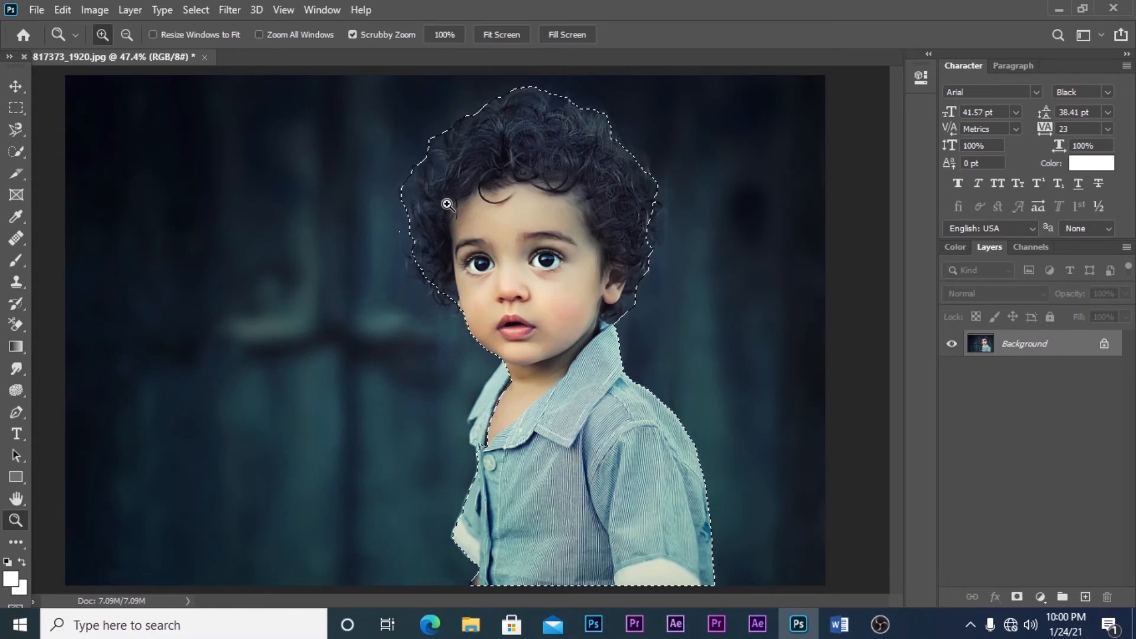
Set the Quick Selection brush size to 22 px and switch the tool to subtracting from the selection
key(w)
right_click(119, 91)
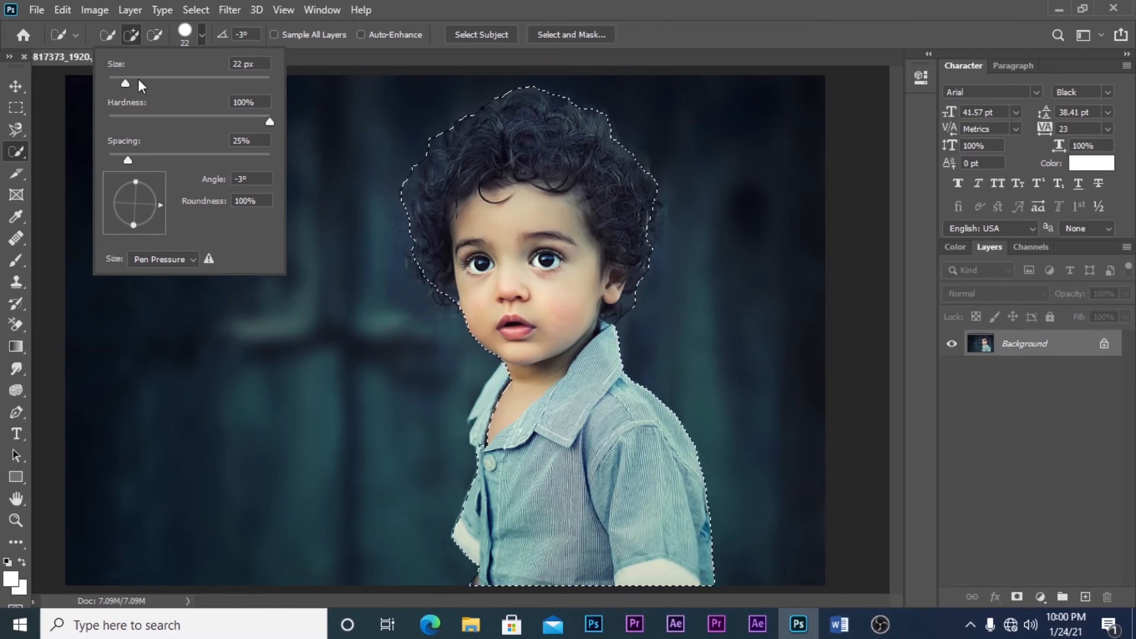
click(153, 34)
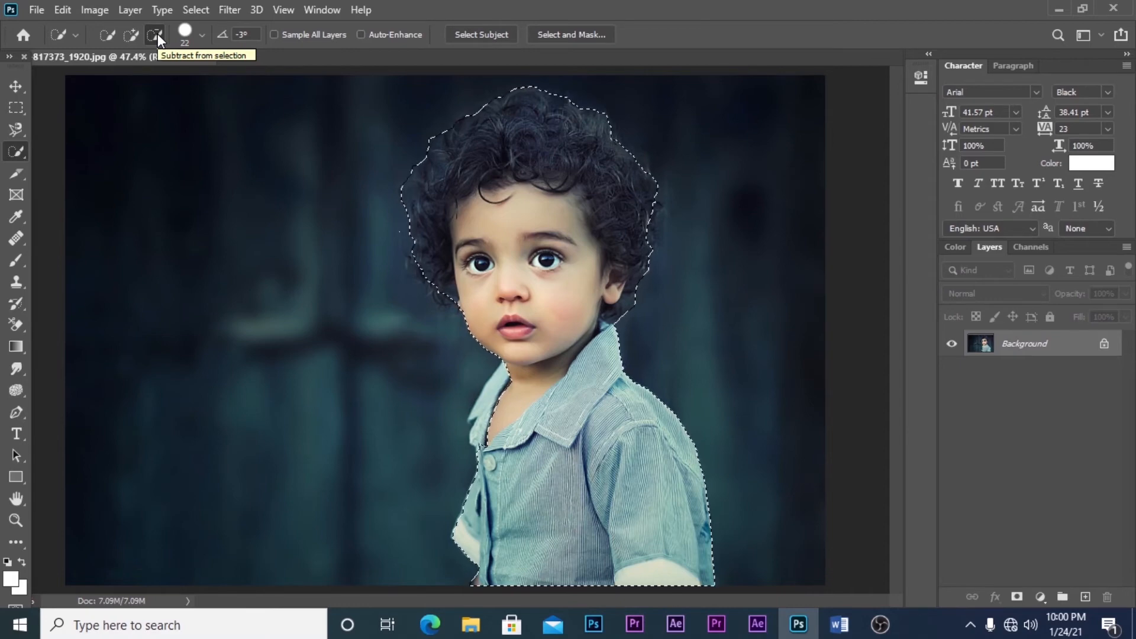
click(156, 34)
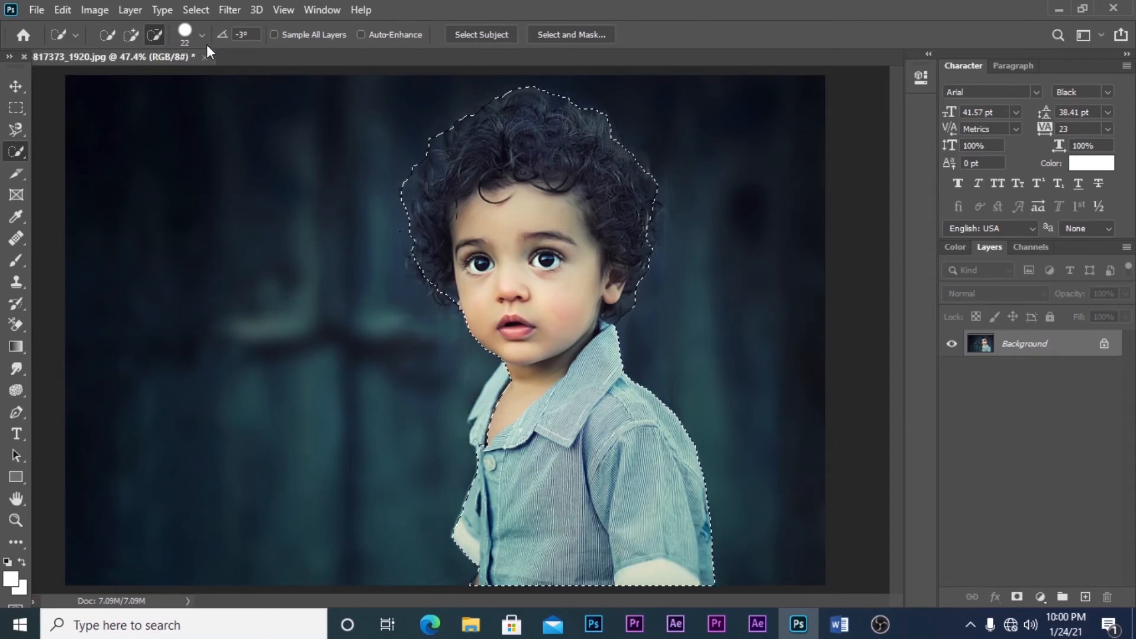
click(202, 34)
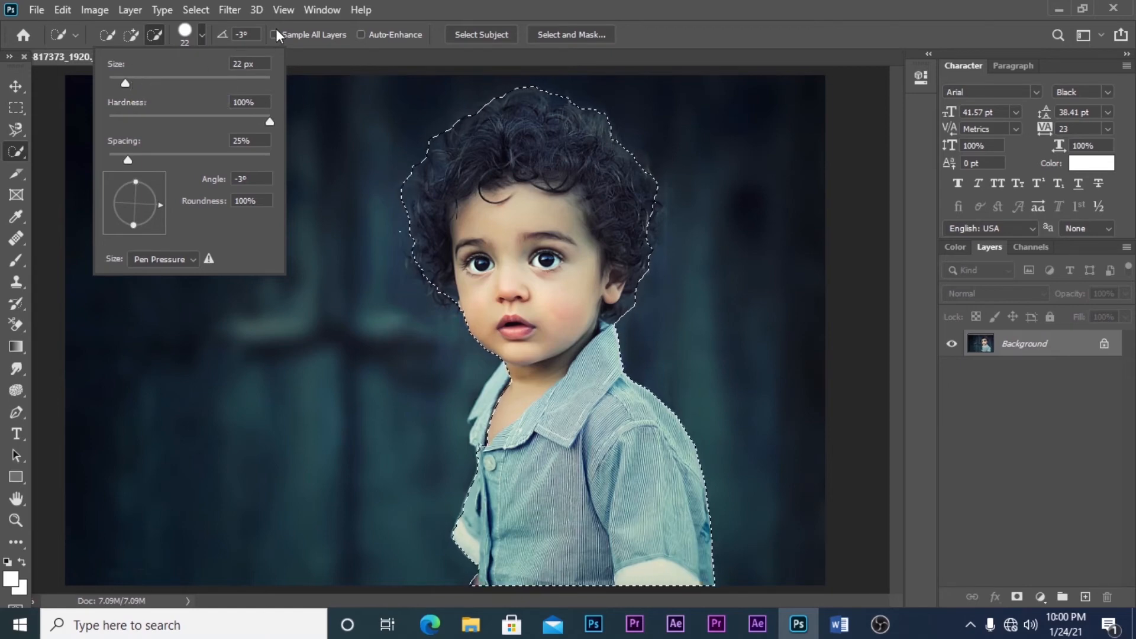
click(357, 45)
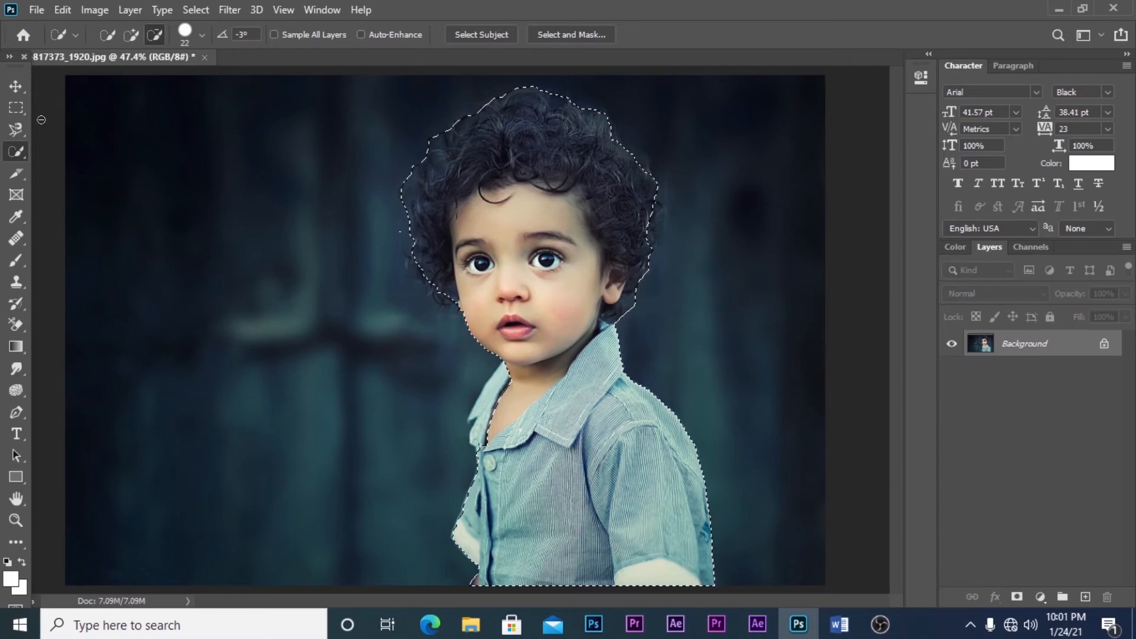
Copy the selected child to a new layer and hide the Background layer to show the cutout alone
click(16, 87)
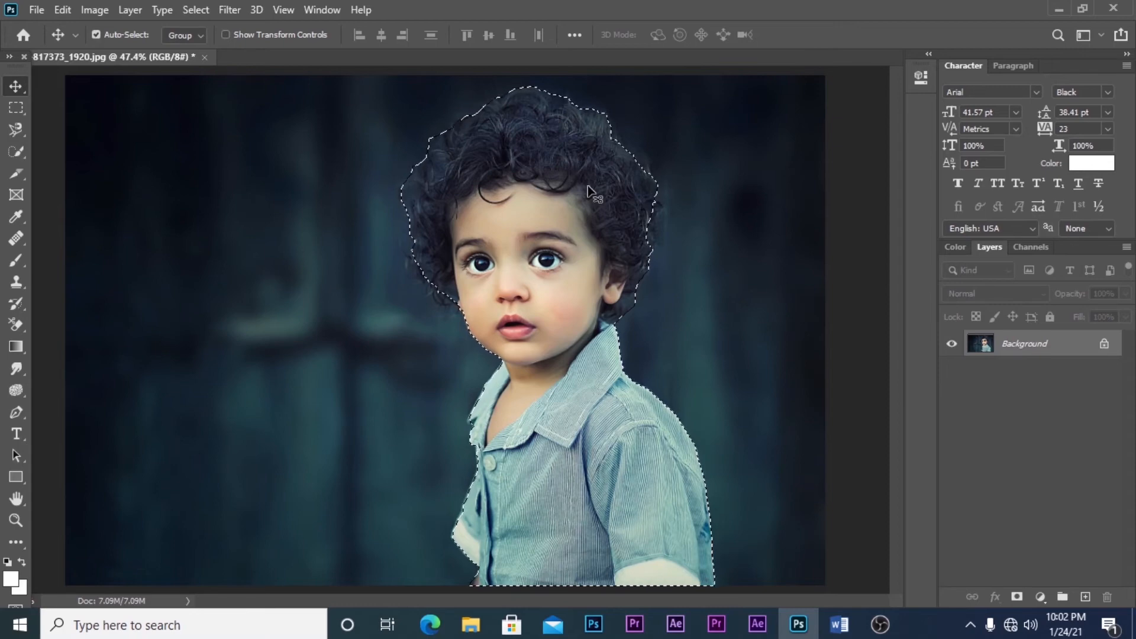
key(ctrl)
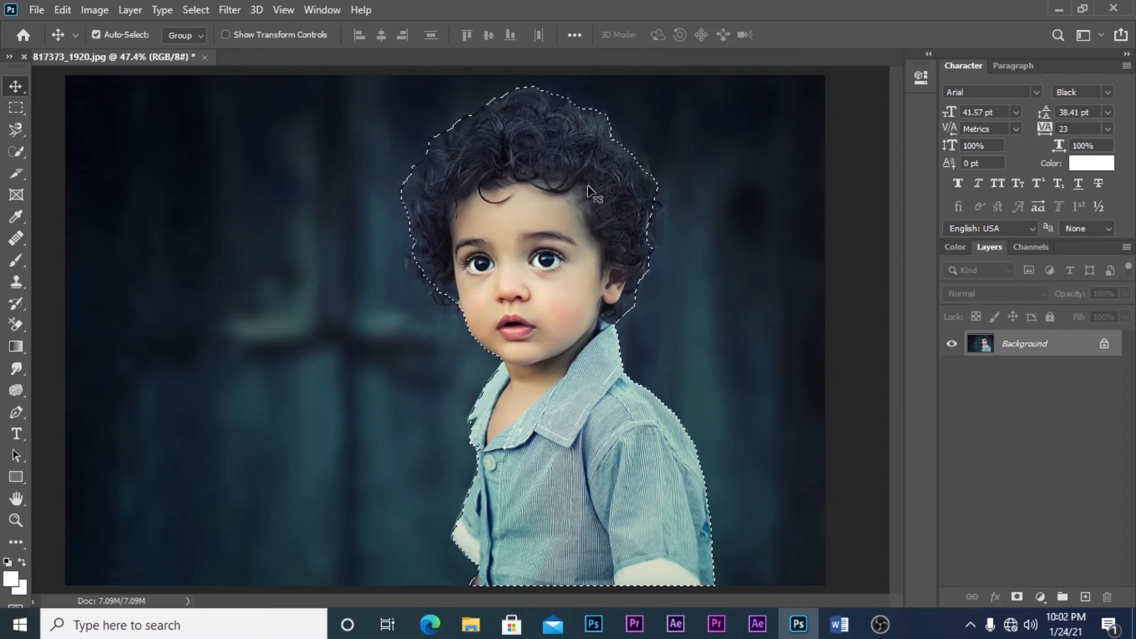
key(ctrl+j)
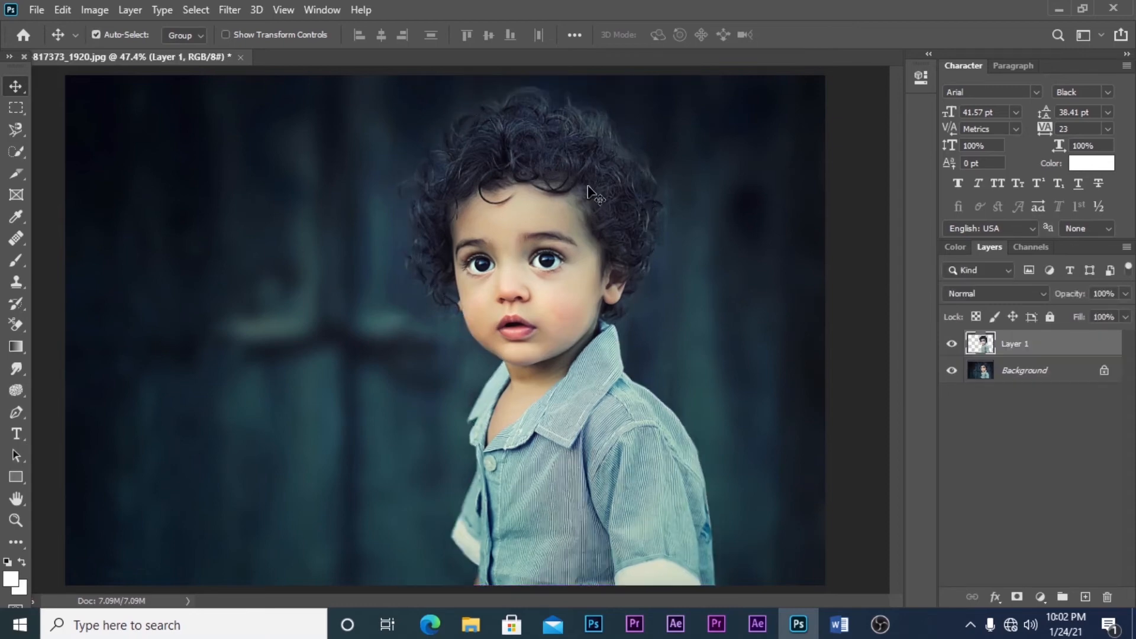
click(952, 371)
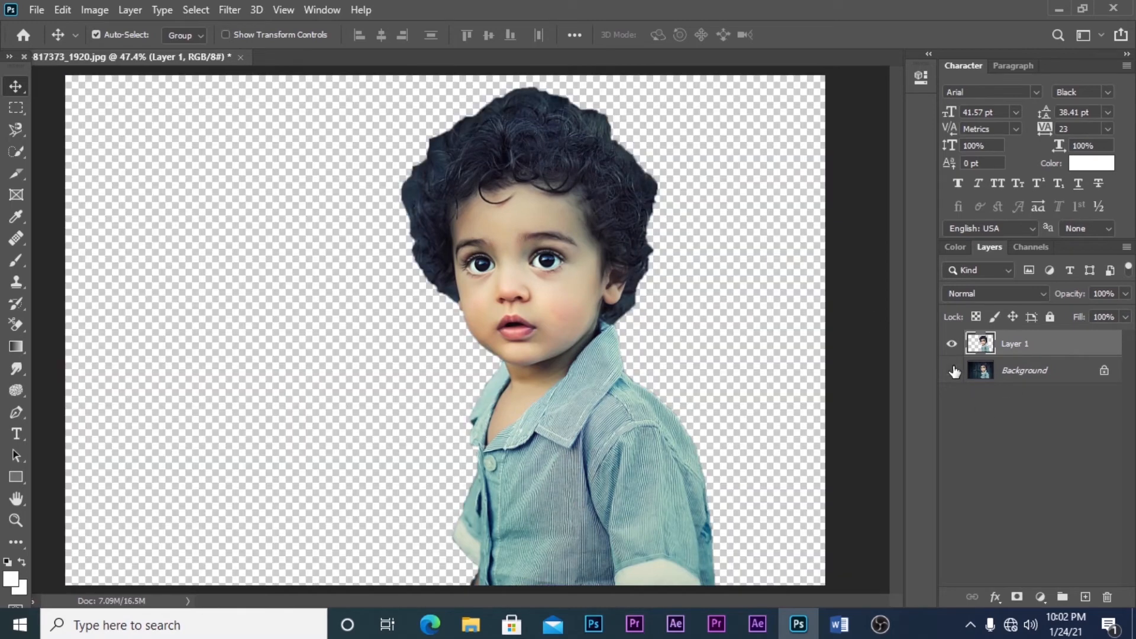
key(z)
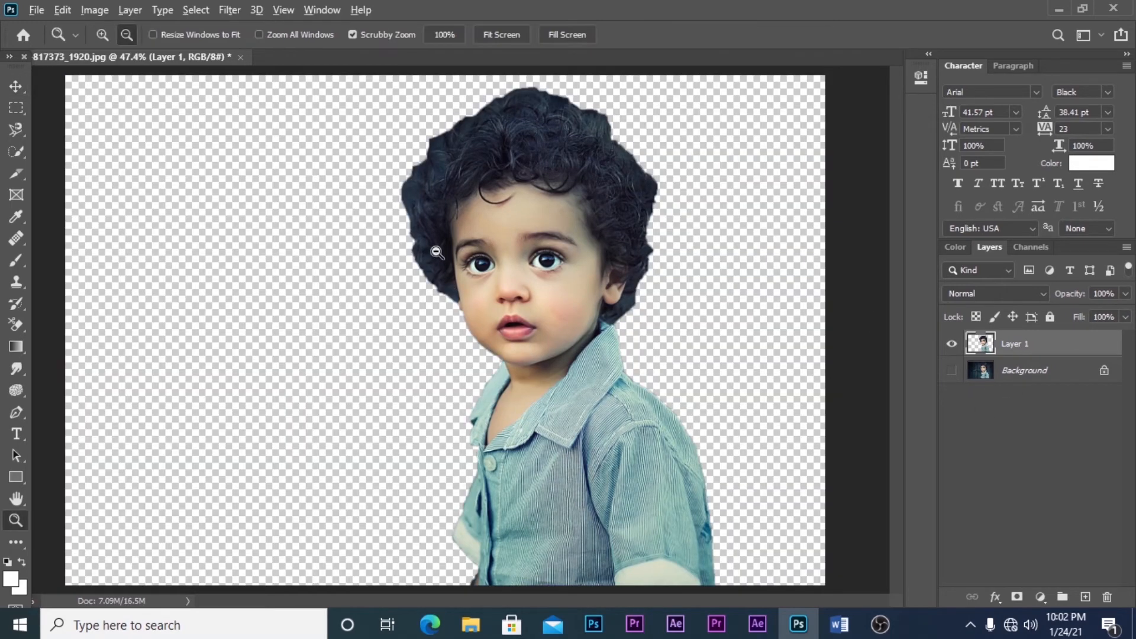
alt+click(437, 253)
alt+click(437, 253)
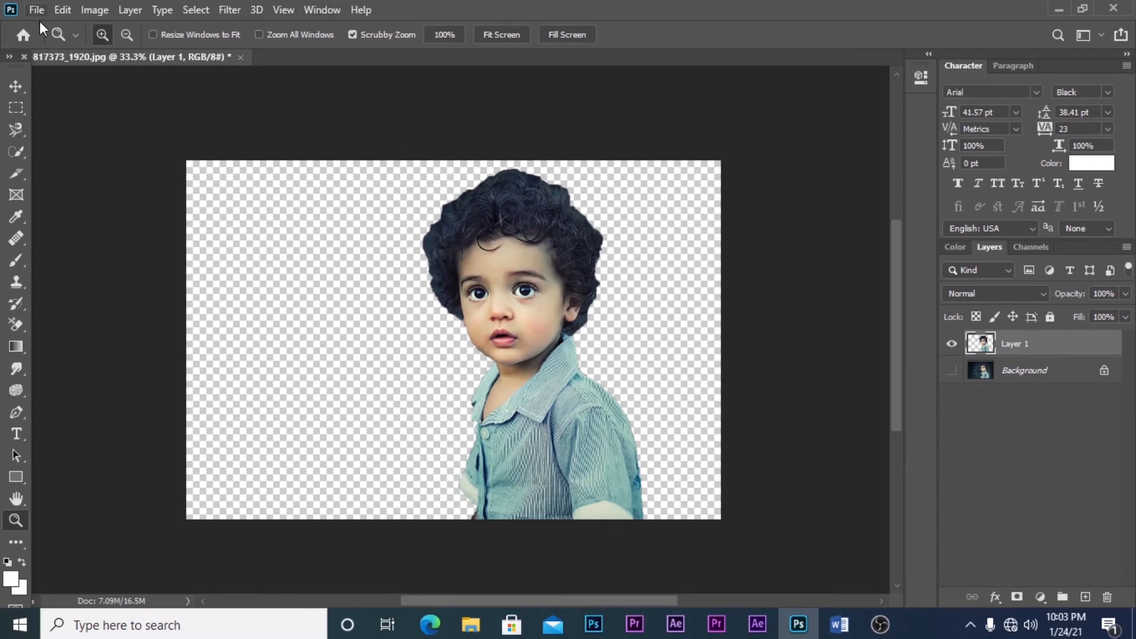
Show the Background layer again and merge the cutout layer down into it
key(v)
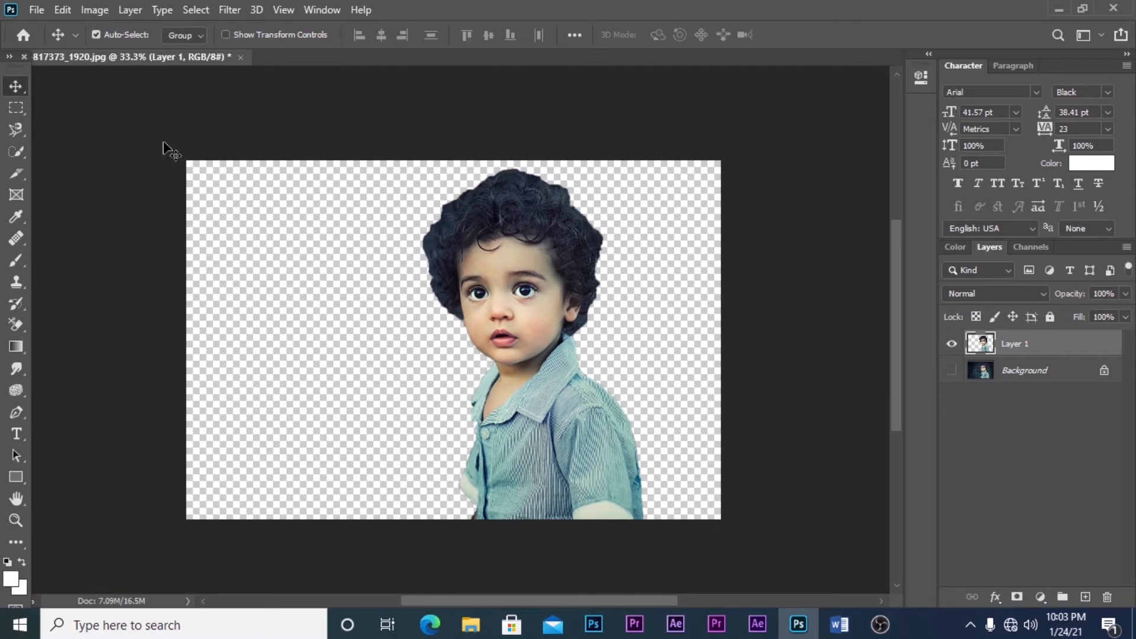
click(952, 372)
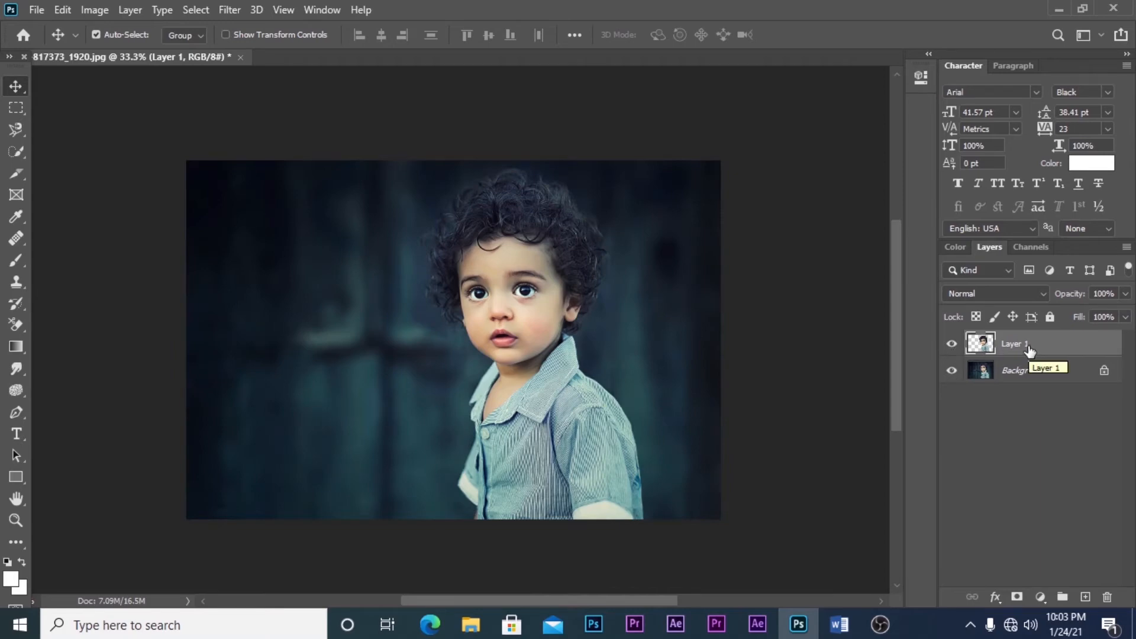
key(ctrl+e)
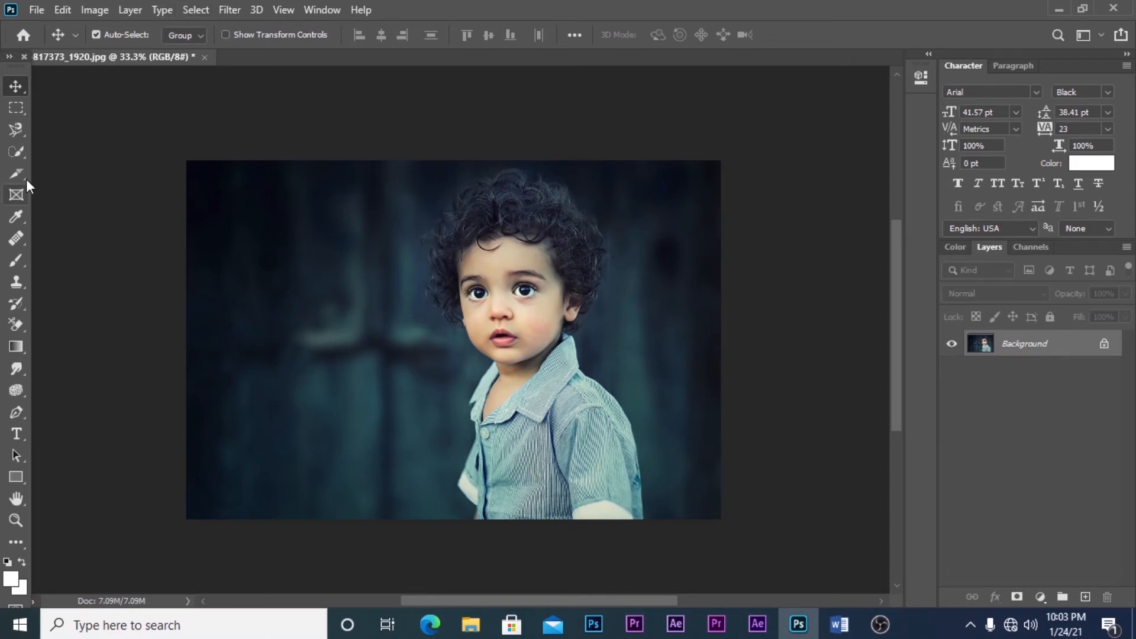
Switch to the Magic Wand Tool and select the dark background from the upper-left corner of the photo
click(20, 151)
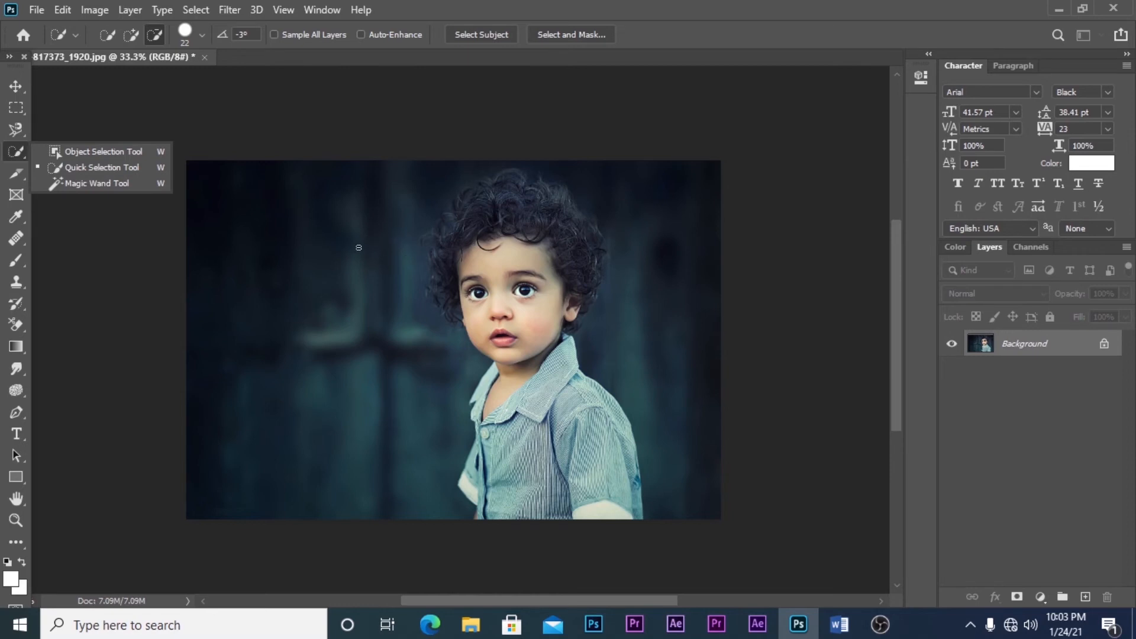
click(80, 183)
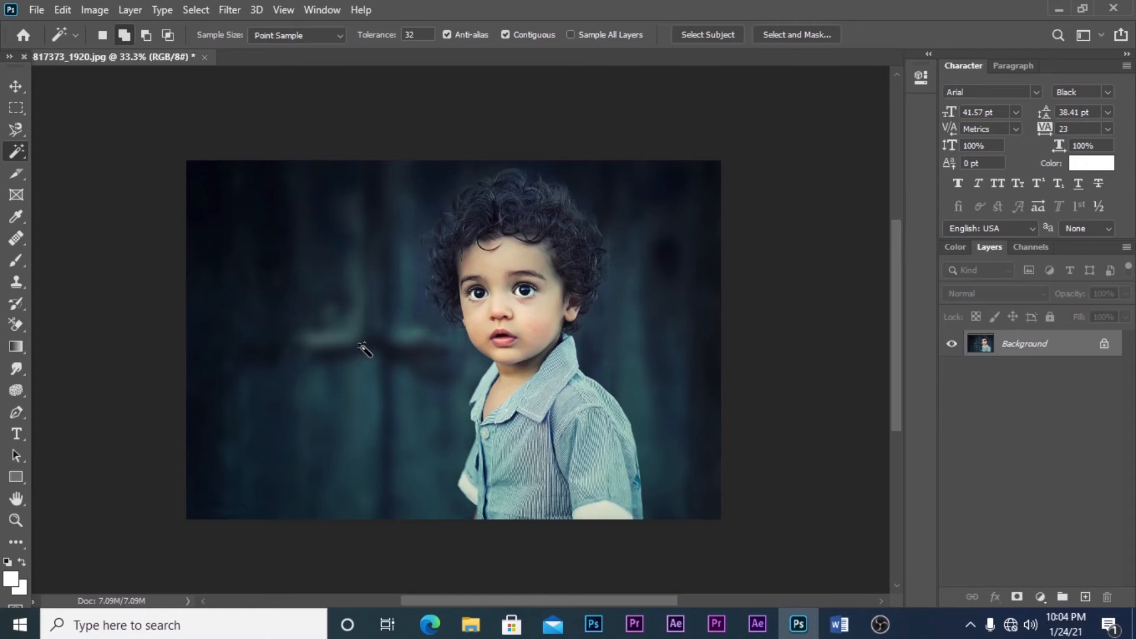
ctrl+click(330, 302)
key(z)
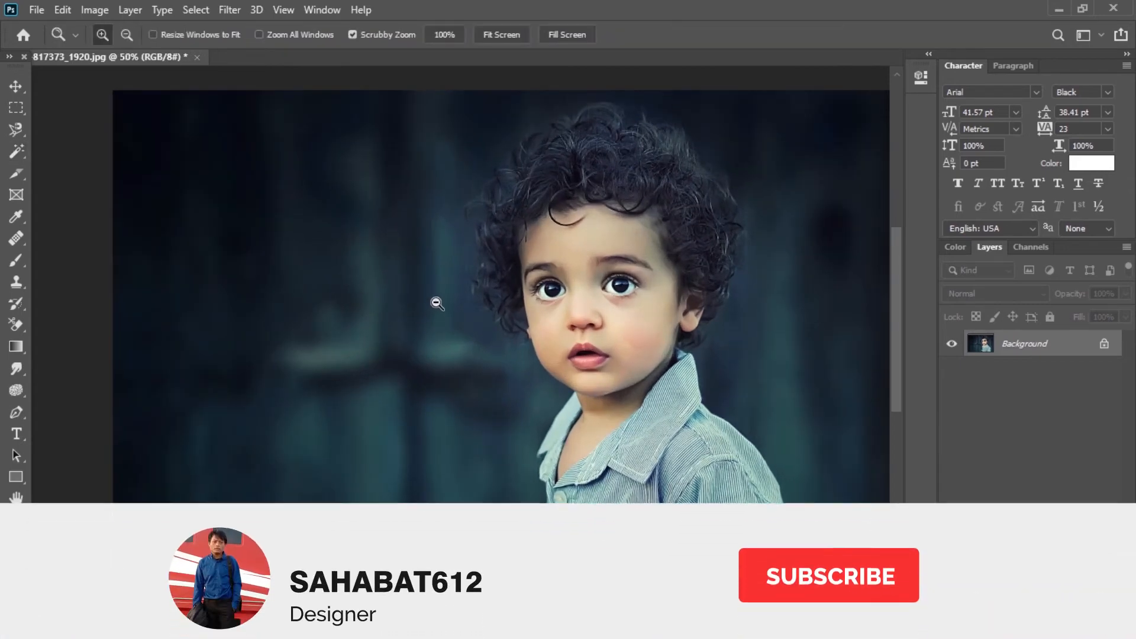
alt+click(436, 303)
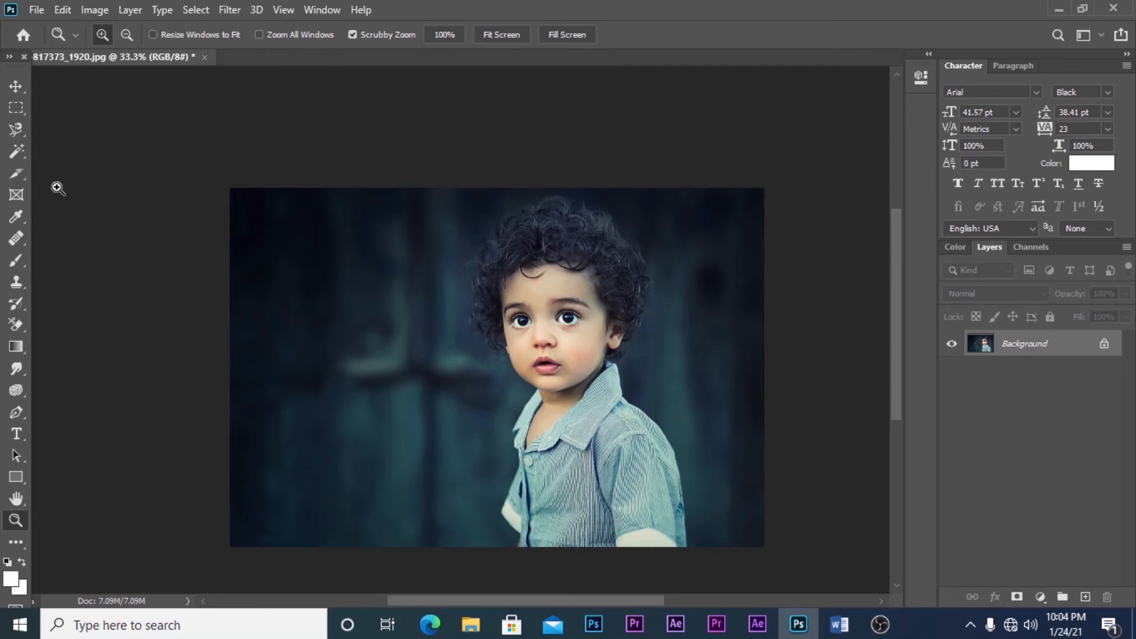
click(18, 151)
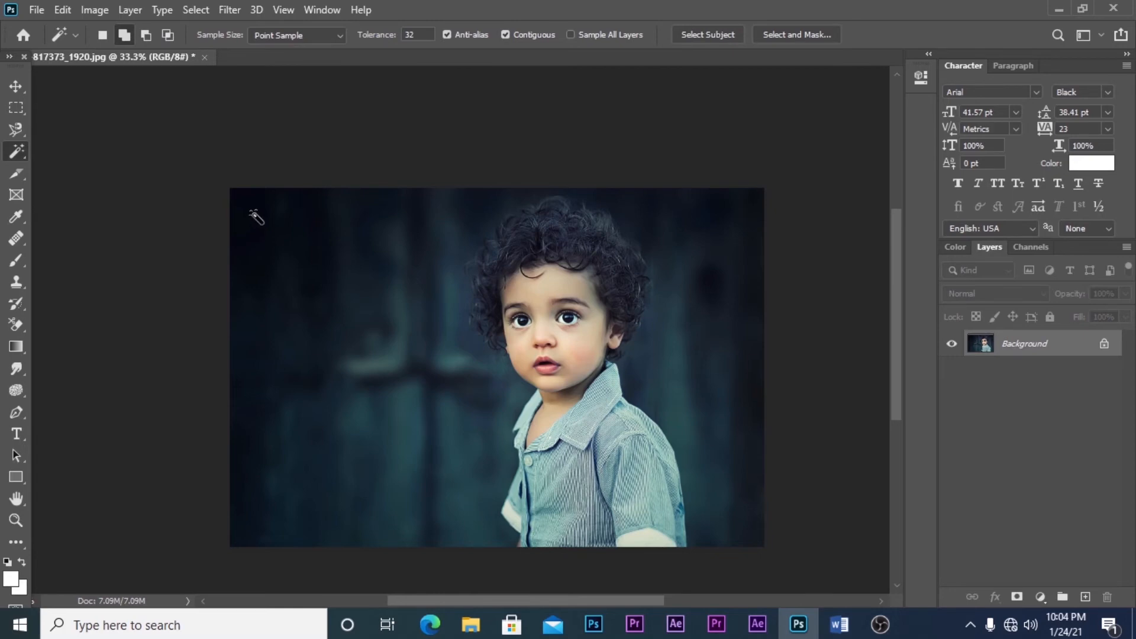
click(249, 214)
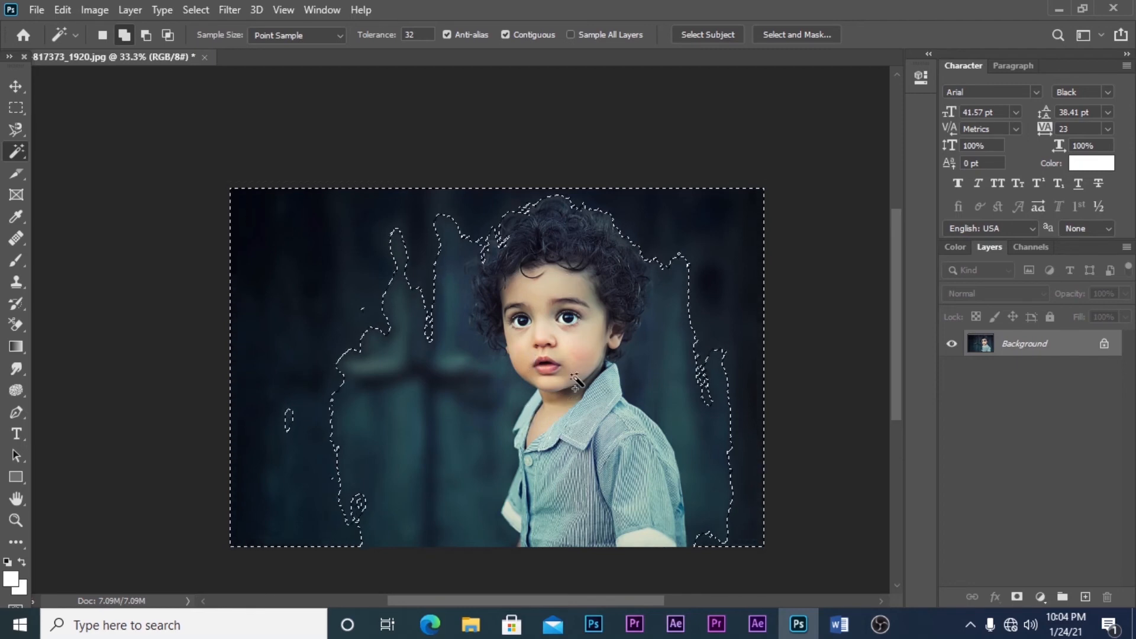
Add the skin areas of the child's cheek and forehead to the selection with the Magic Wand Tool
click(574, 352)
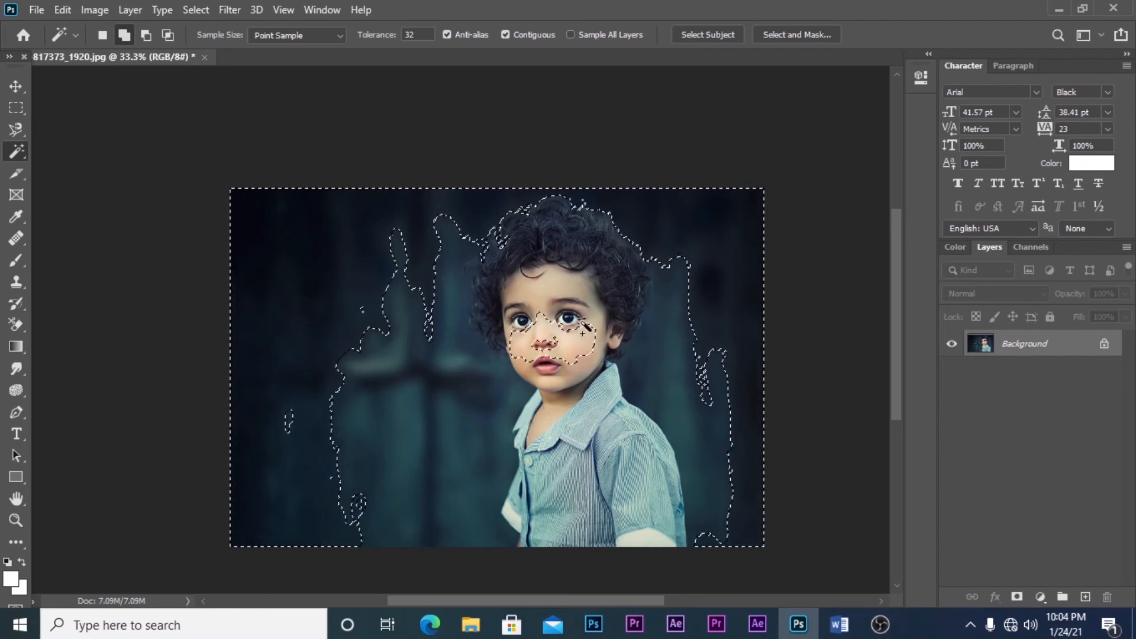
click(553, 292)
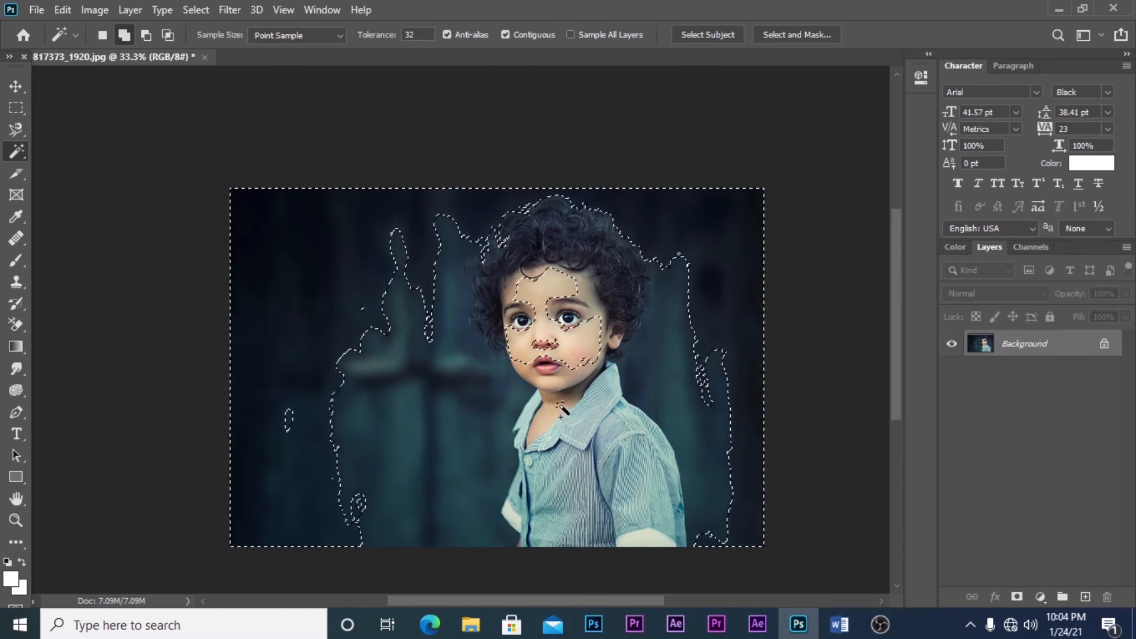
click(545, 401)
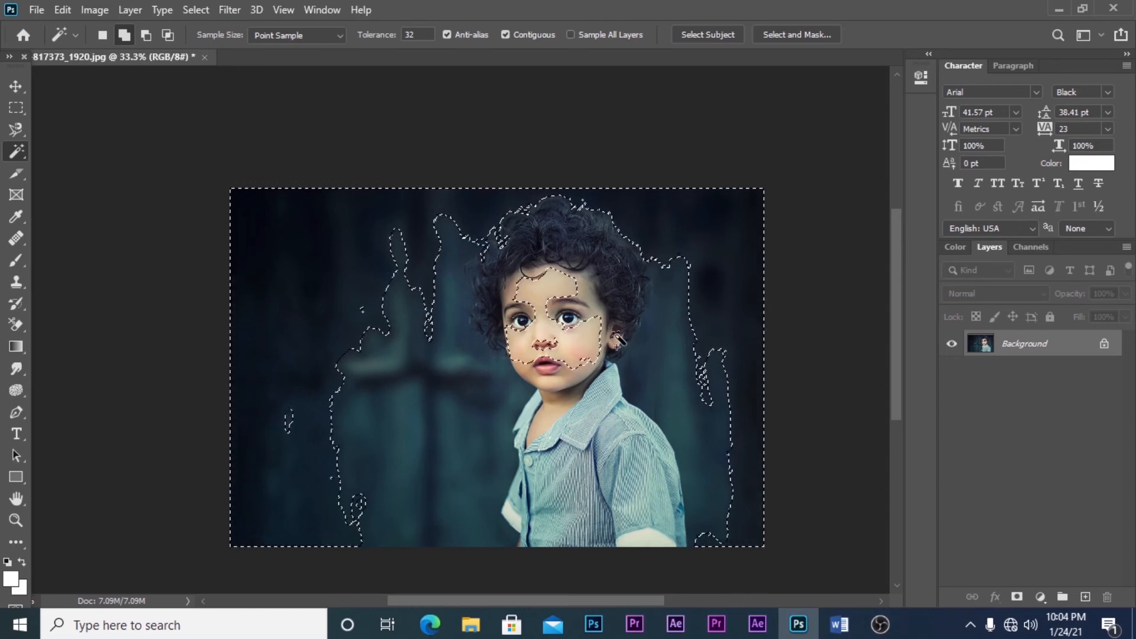
Close the child photo without saving the changes and switch to File Explorer
click(205, 57)
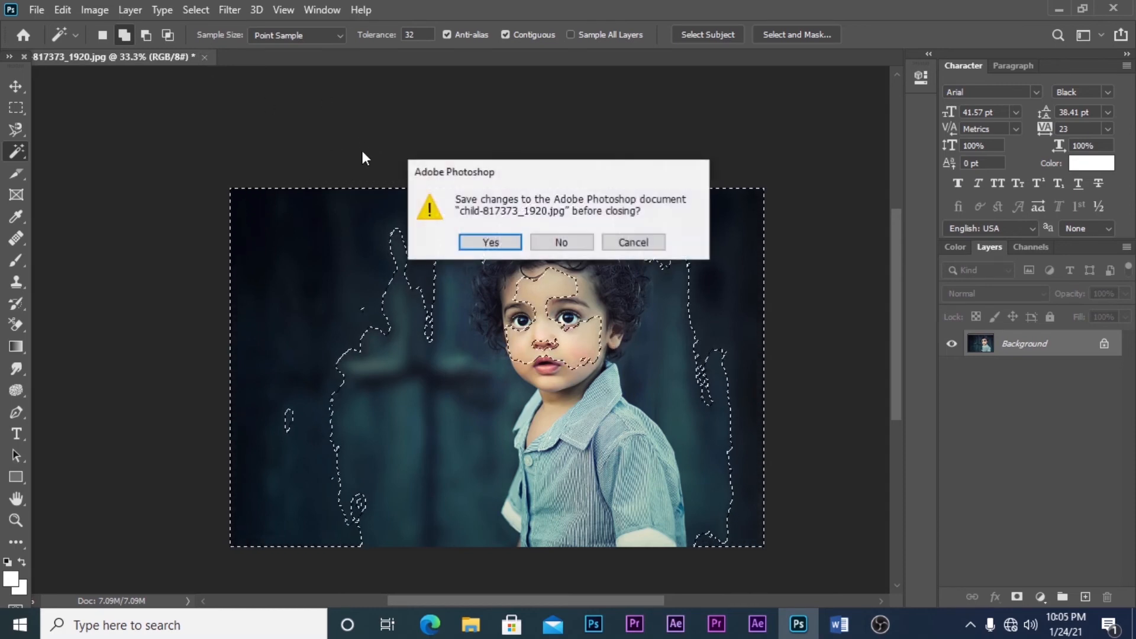
click(570, 245)
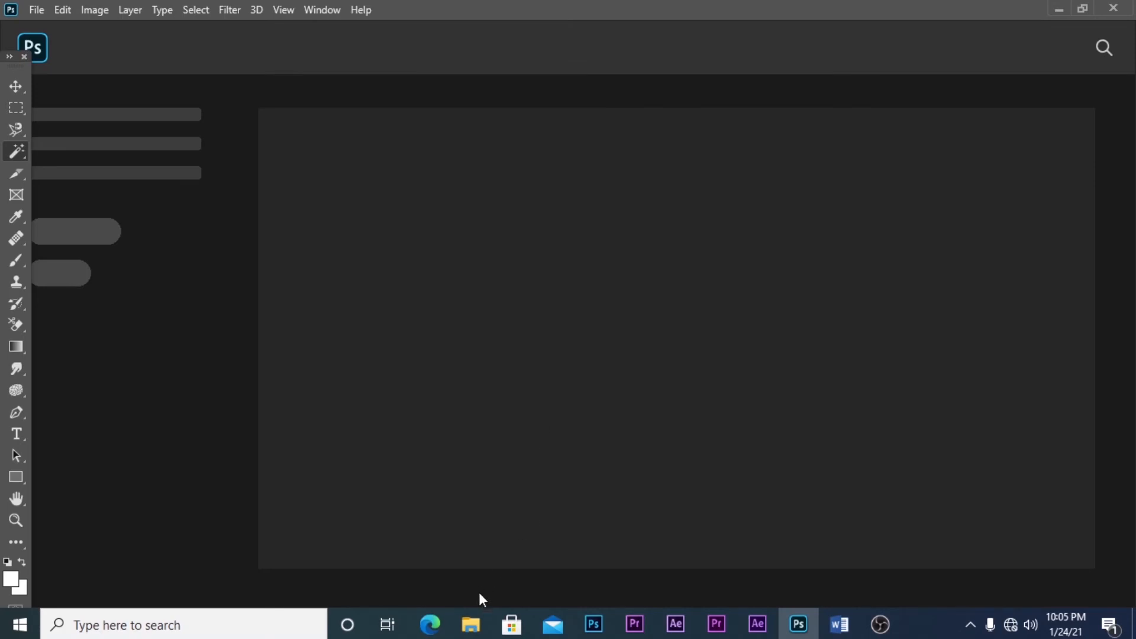
mouse_move(473, 623)
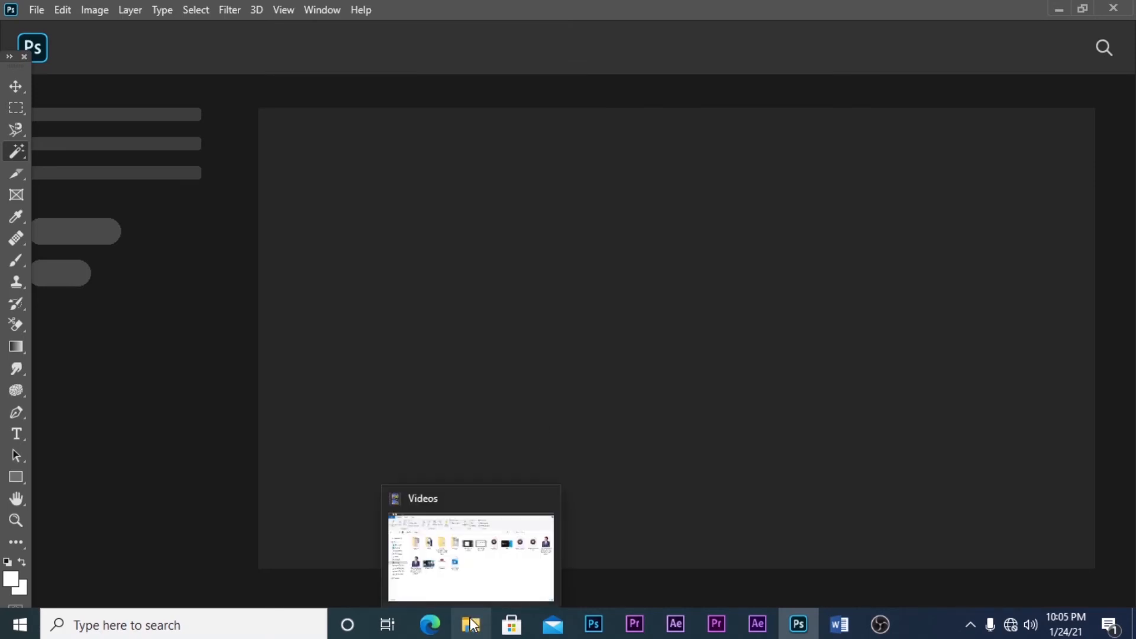
click(476, 574)
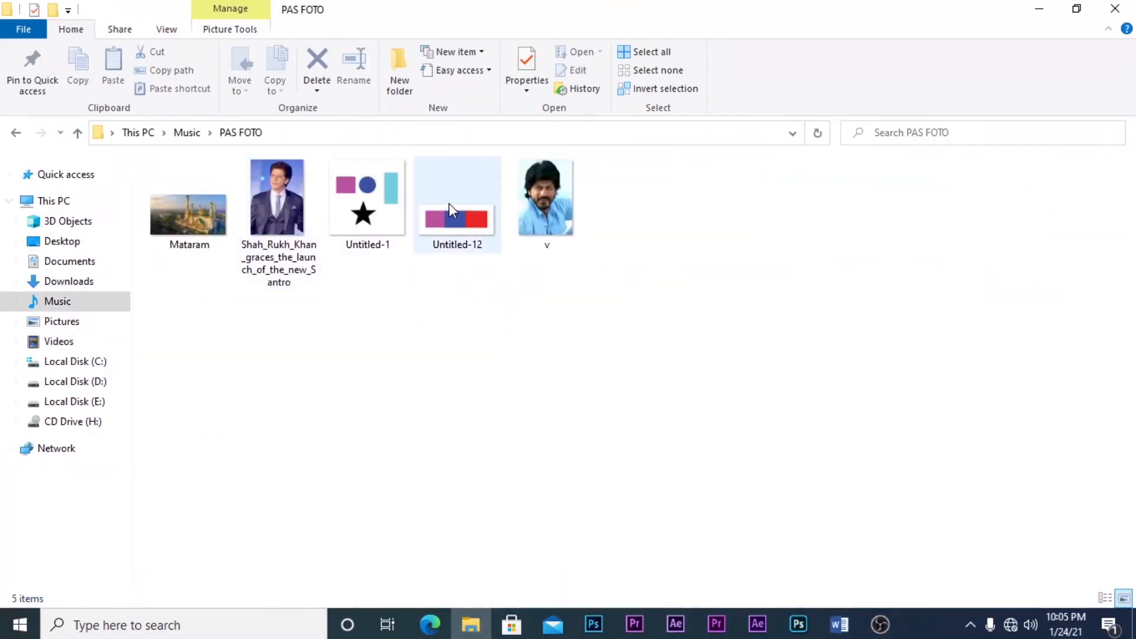
Open the Untitled-12 image from the PAS FOTO folder in Photoshop and select its red rectangle with the Magic Wand Tool
drag(449, 212, 517, 397)
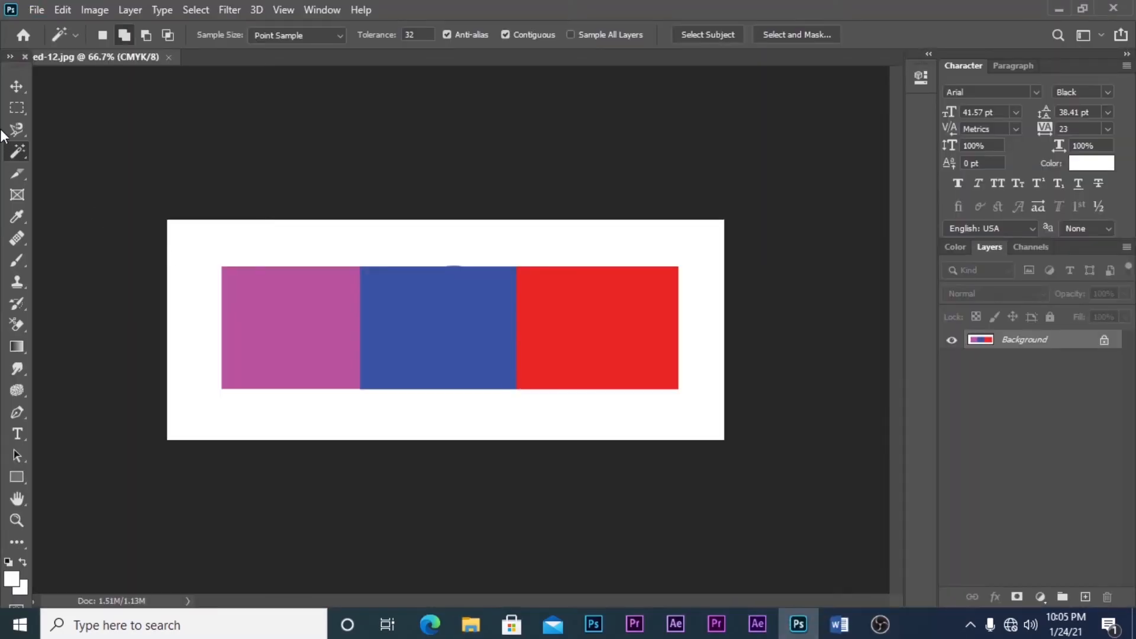
click(16, 88)
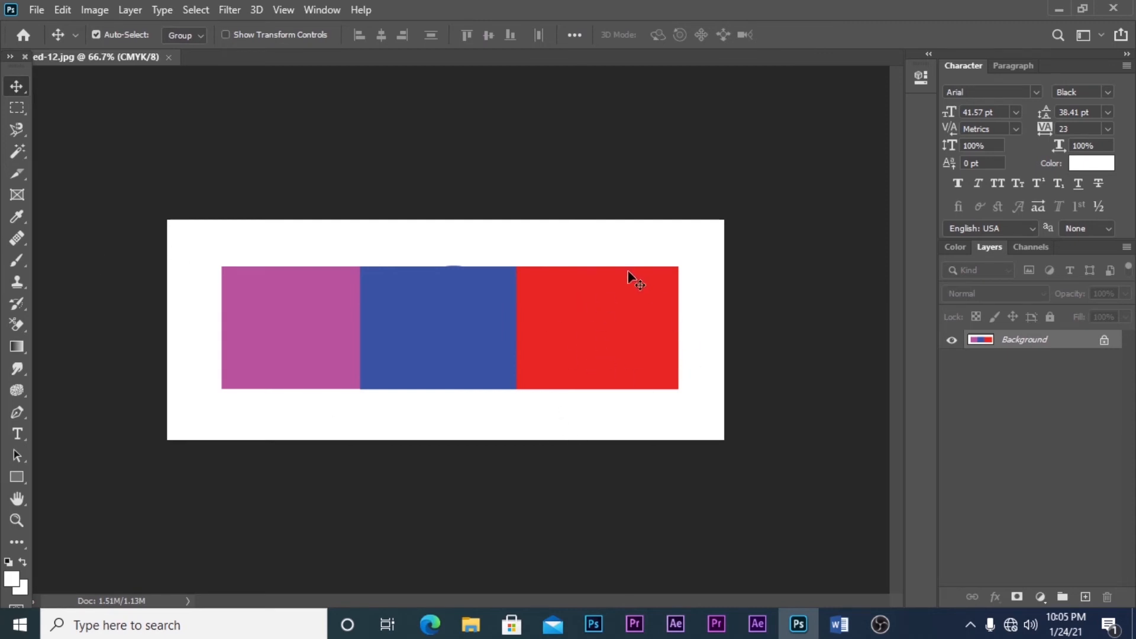
click(18, 158)
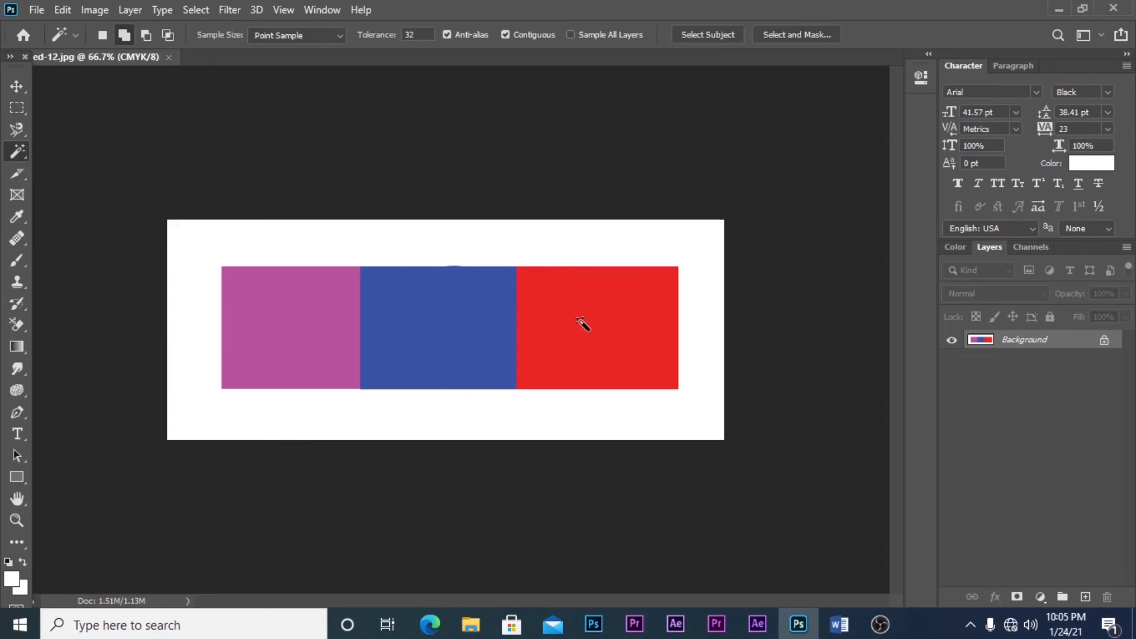
click(581, 322)
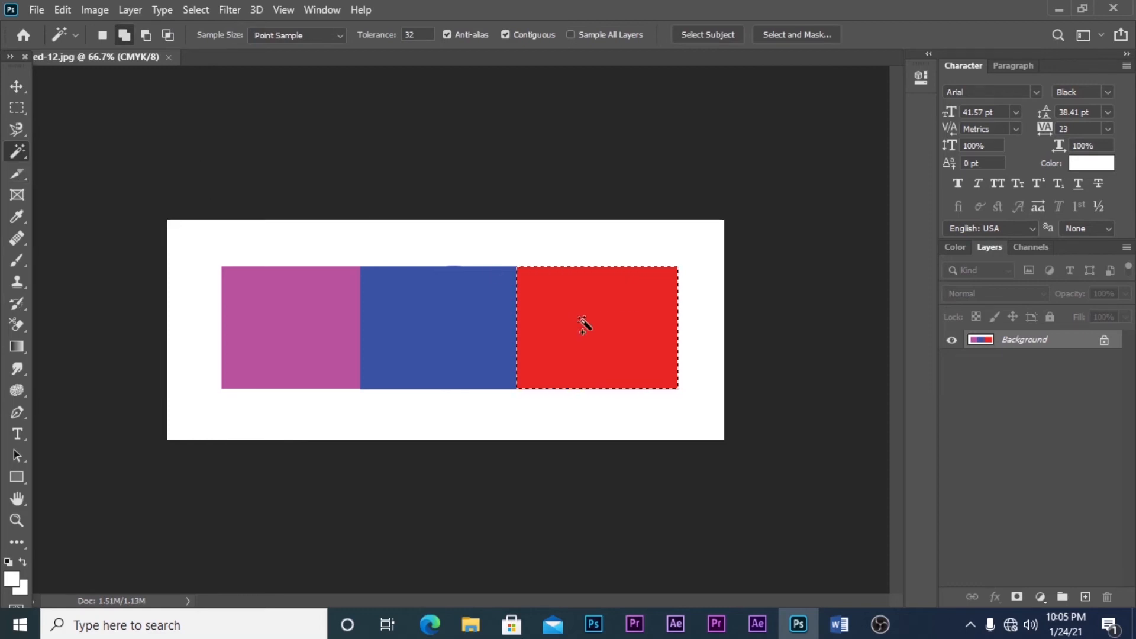
Add the blue rectangle to the selection with the Magic Wand Tool and subtract it again
click(445, 324)
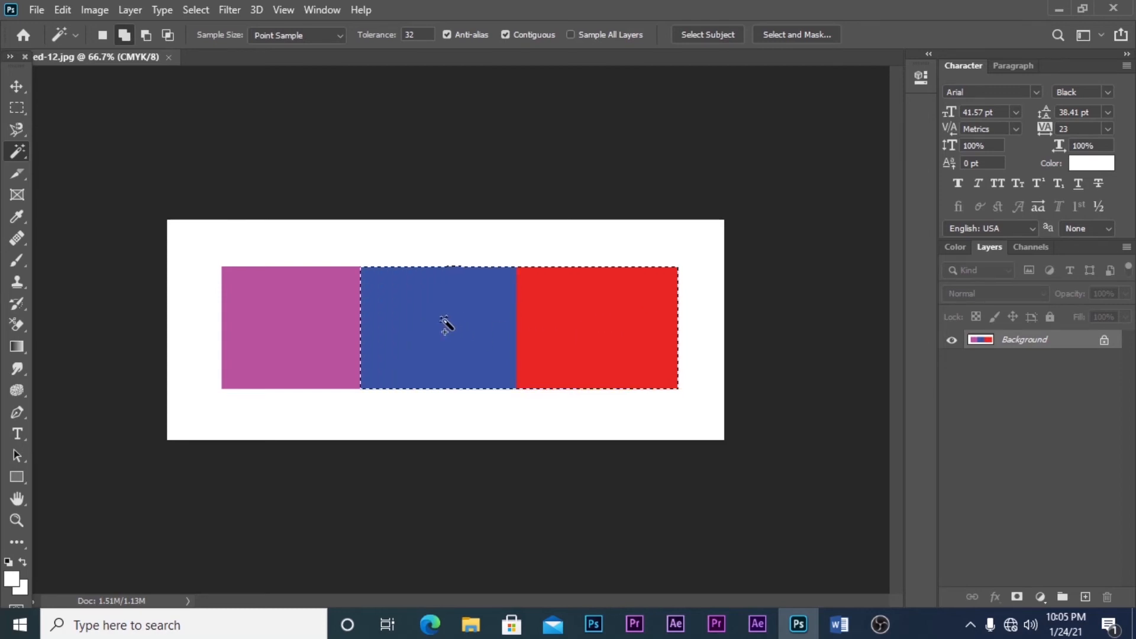
alt+click(452, 330)
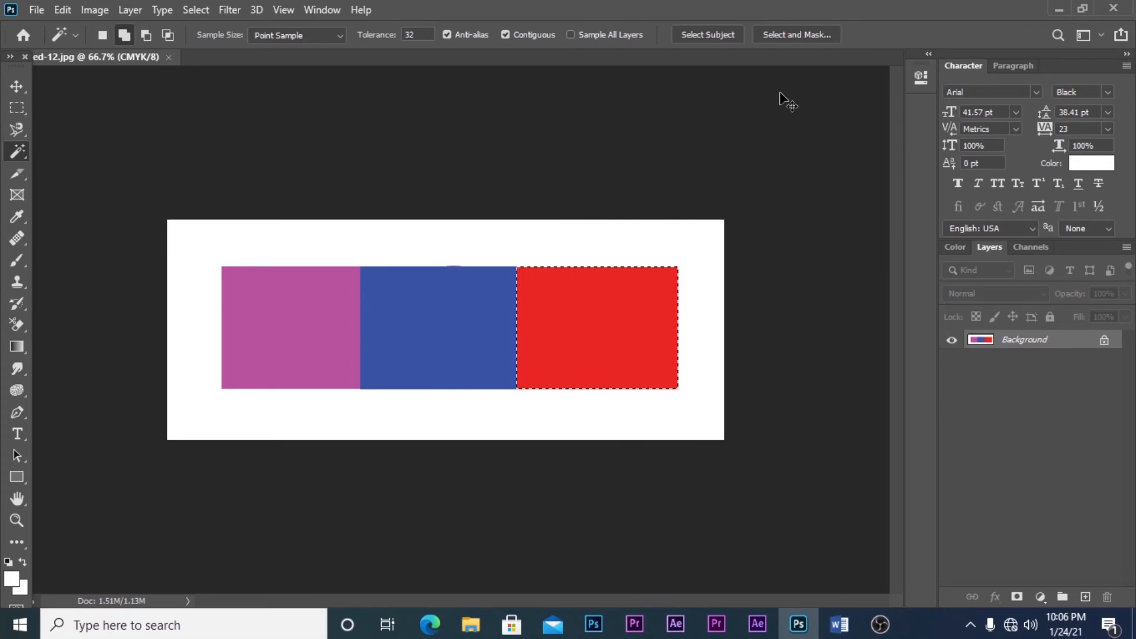
Copy the selected red rectangle to a new layer and check the cutout by hiding and reshowing both layers
key(ctrl+j)
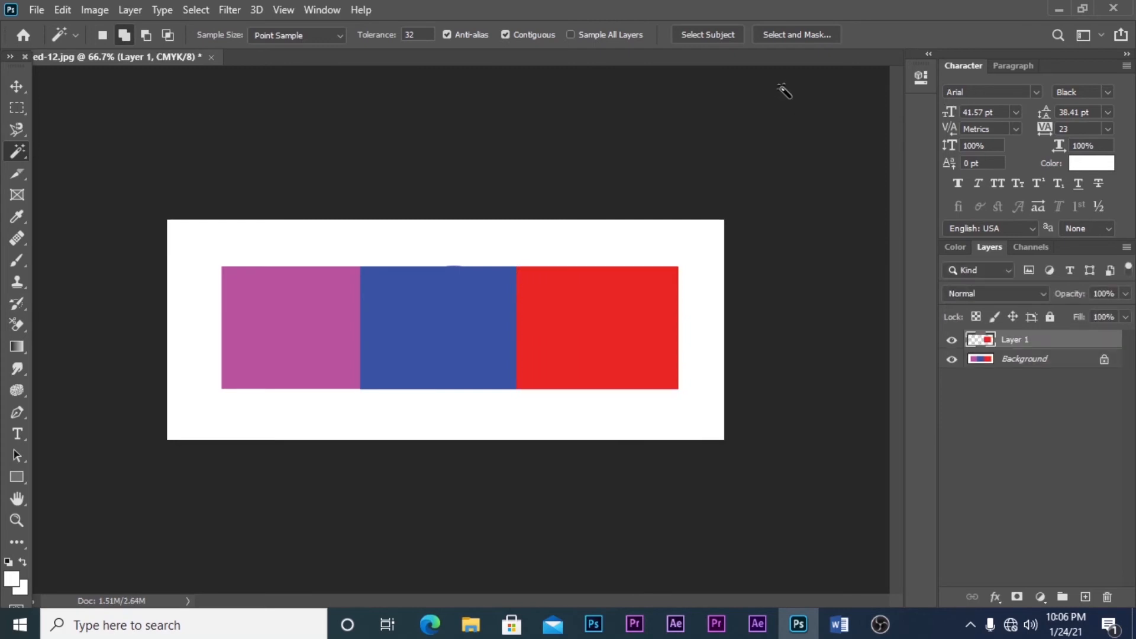
click(952, 359)
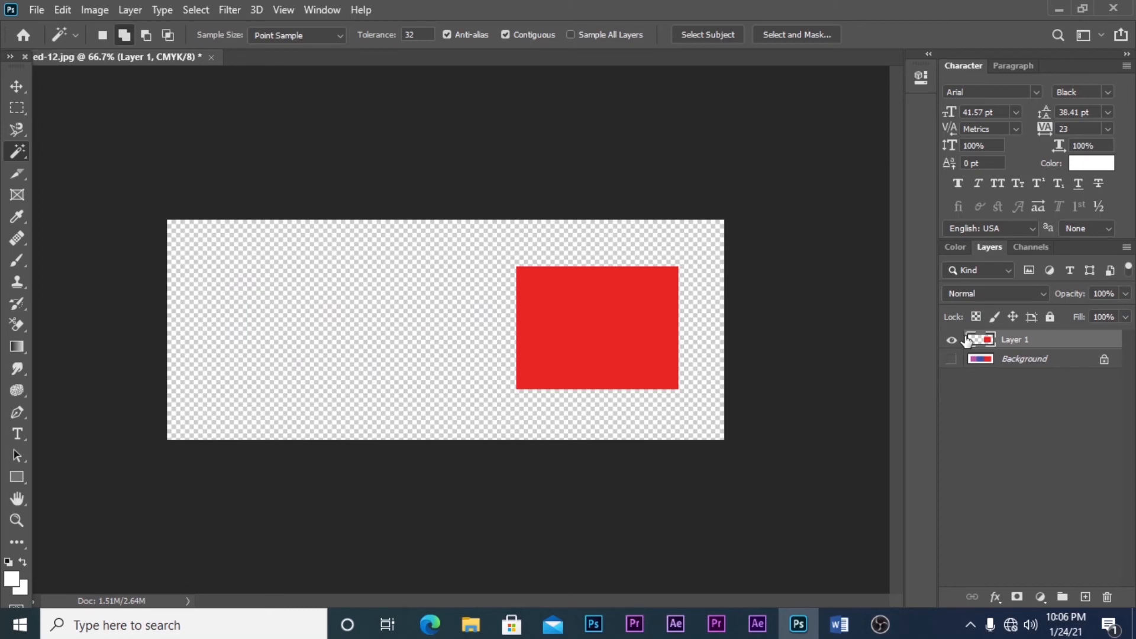
click(952, 340)
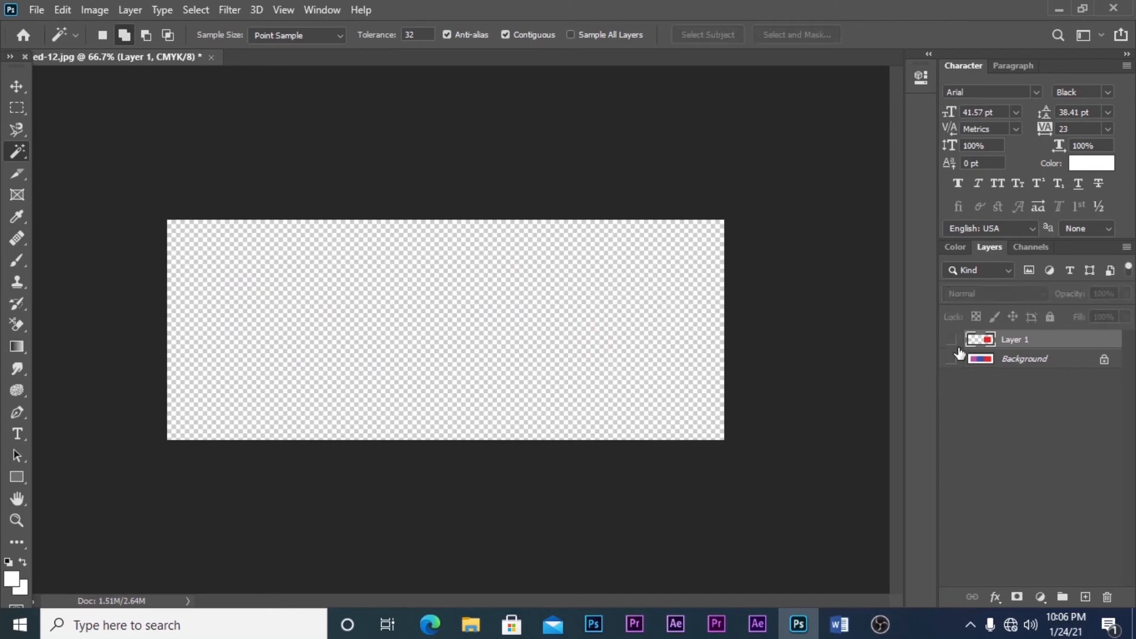
click(952, 340)
click(951, 360)
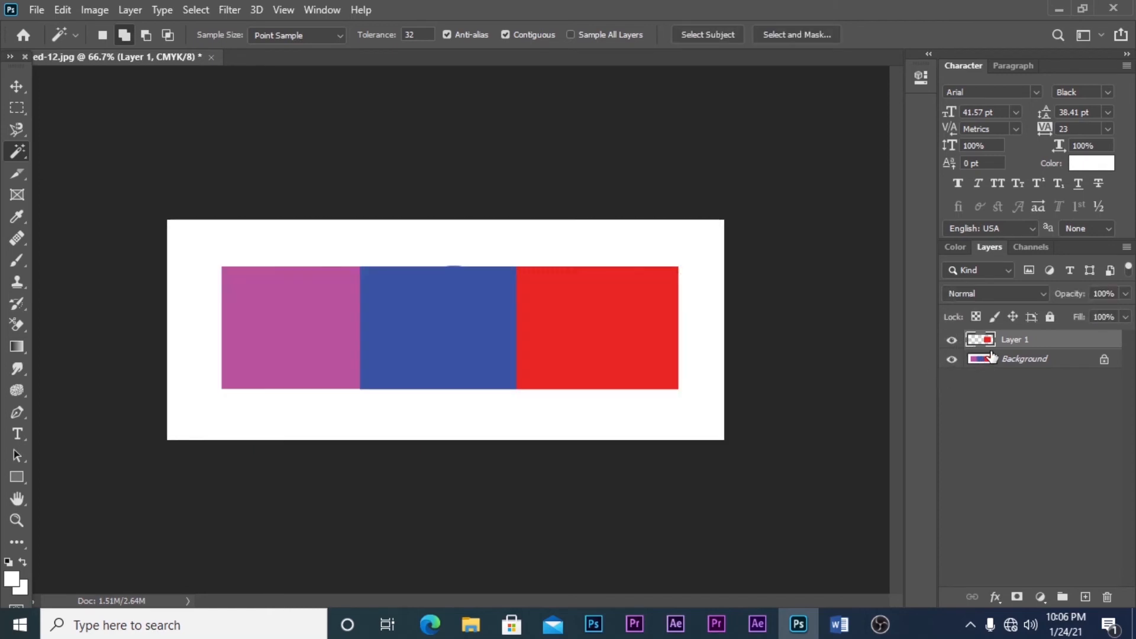
Close the Untitled-12 image without saving the changes
click(16, 86)
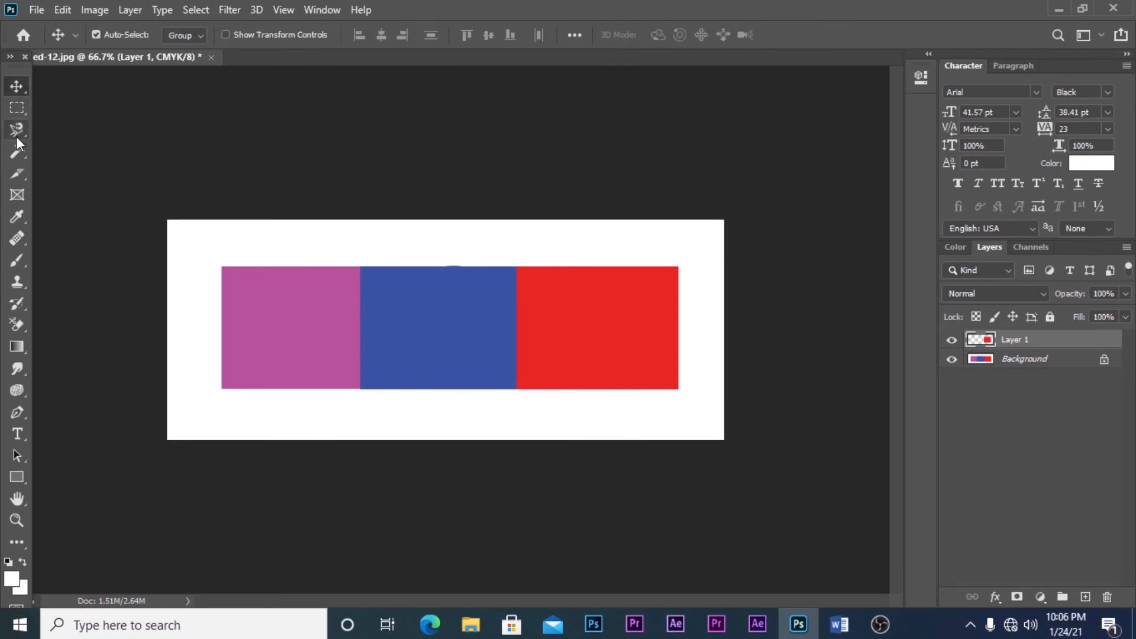
click(211, 56)
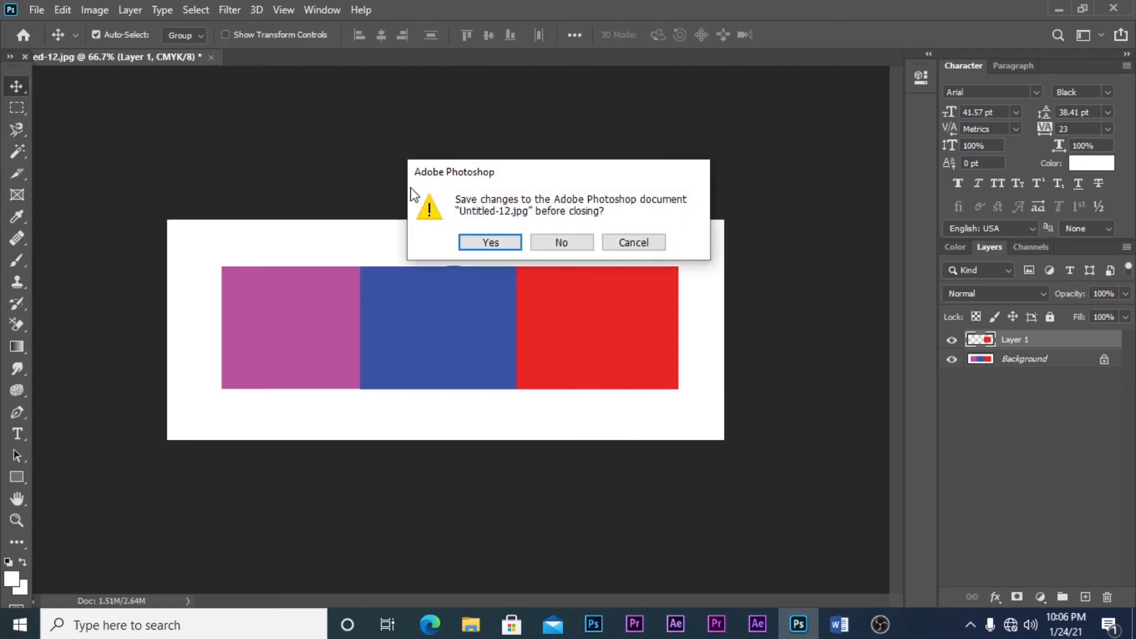
click(557, 244)
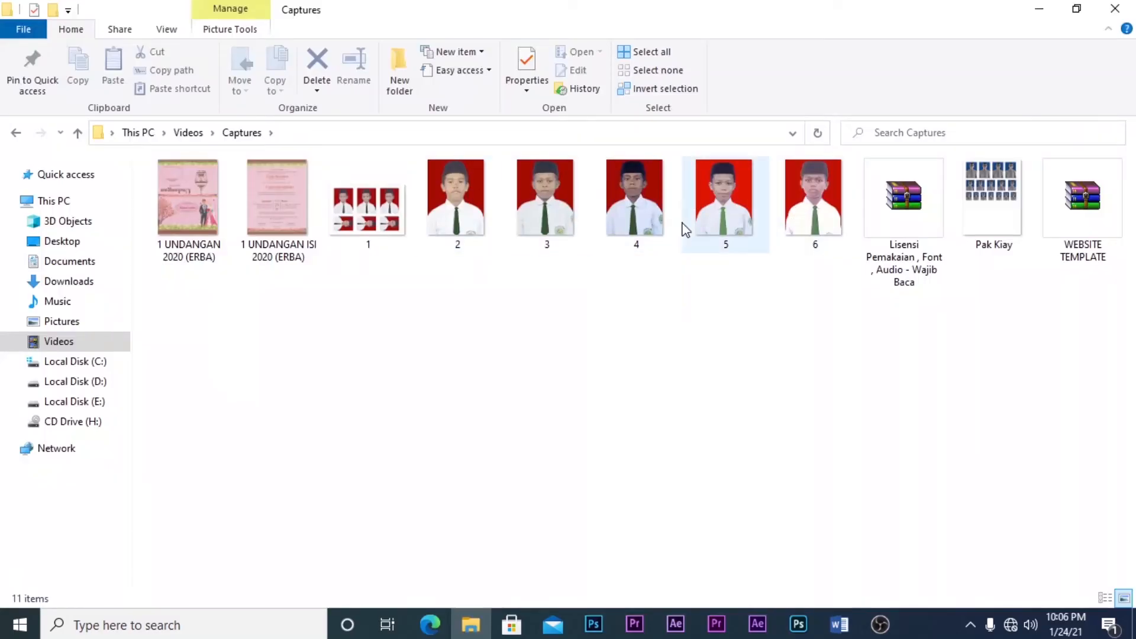
Open a student portrait from the Captures folder in Photoshop and select its red background with the Magic Wand Tool
drag(705, 210, 503, 379)
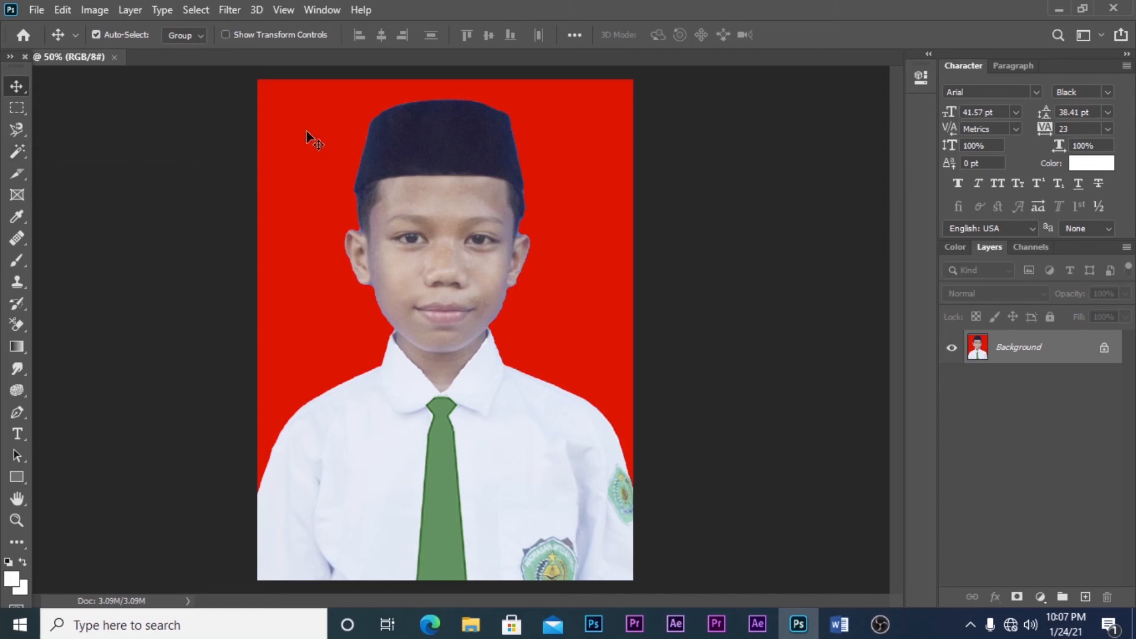
key(w)
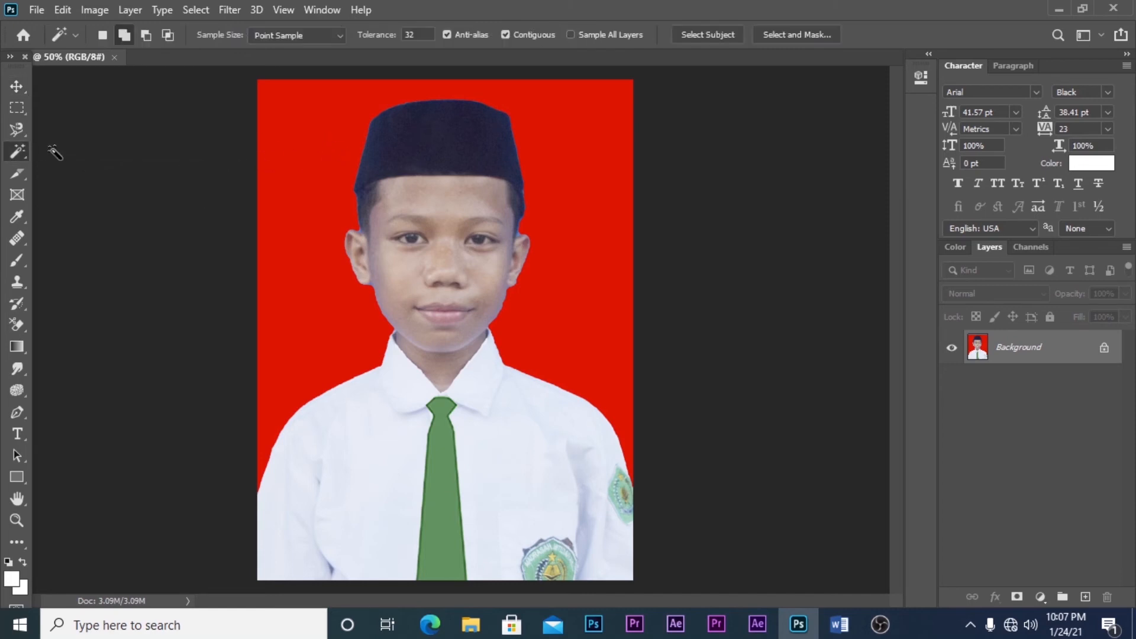
click(294, 113)
key(v)
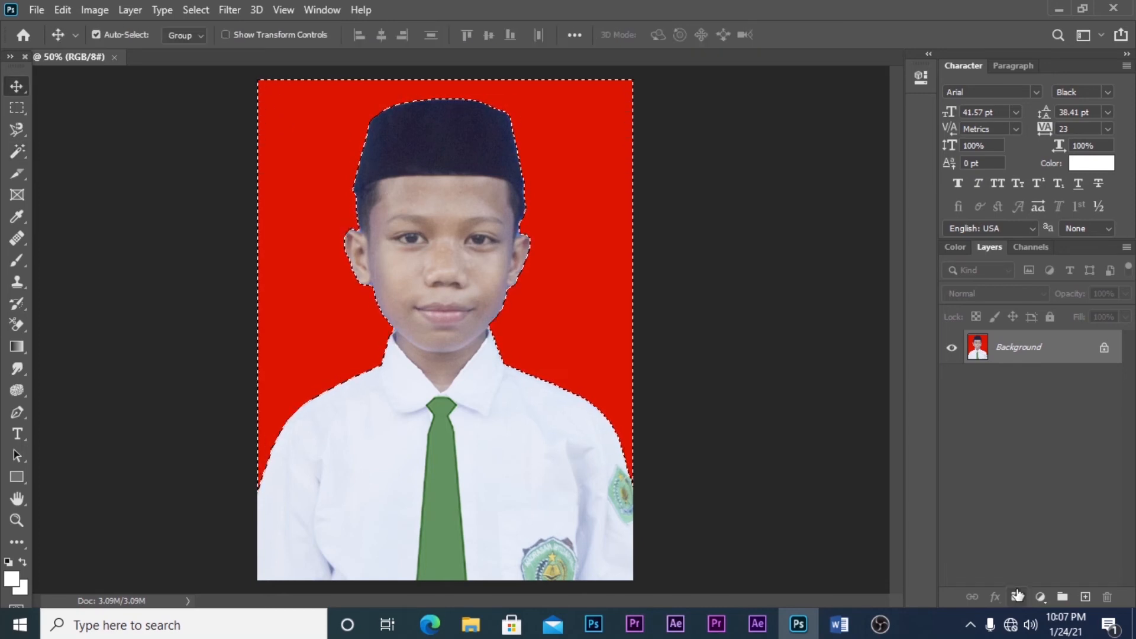
Try masking the portrait with the selection, inverting the mask and moving the cutout, and undo back to the background selection
click(1018, 596)
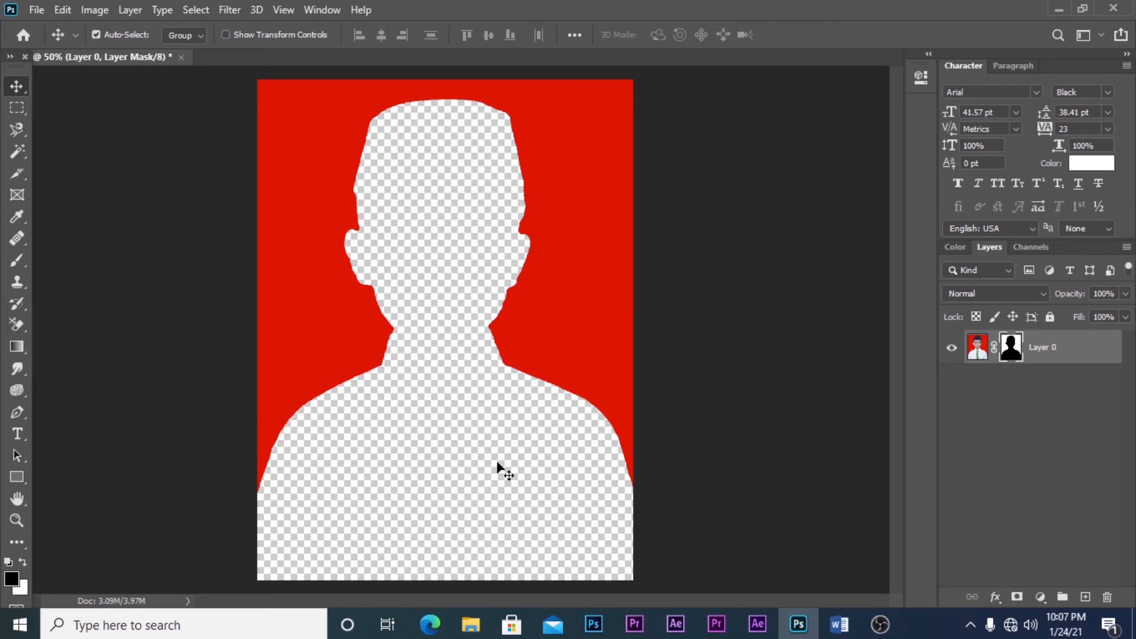
key(ctrl+i)
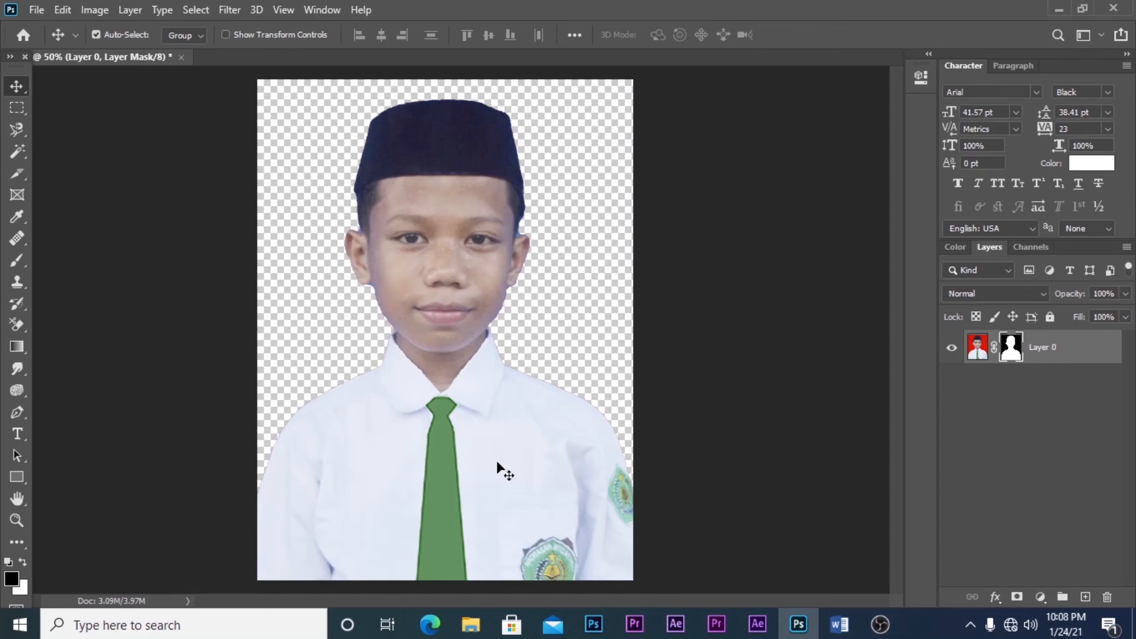
drag(420, 276, 431, 229)
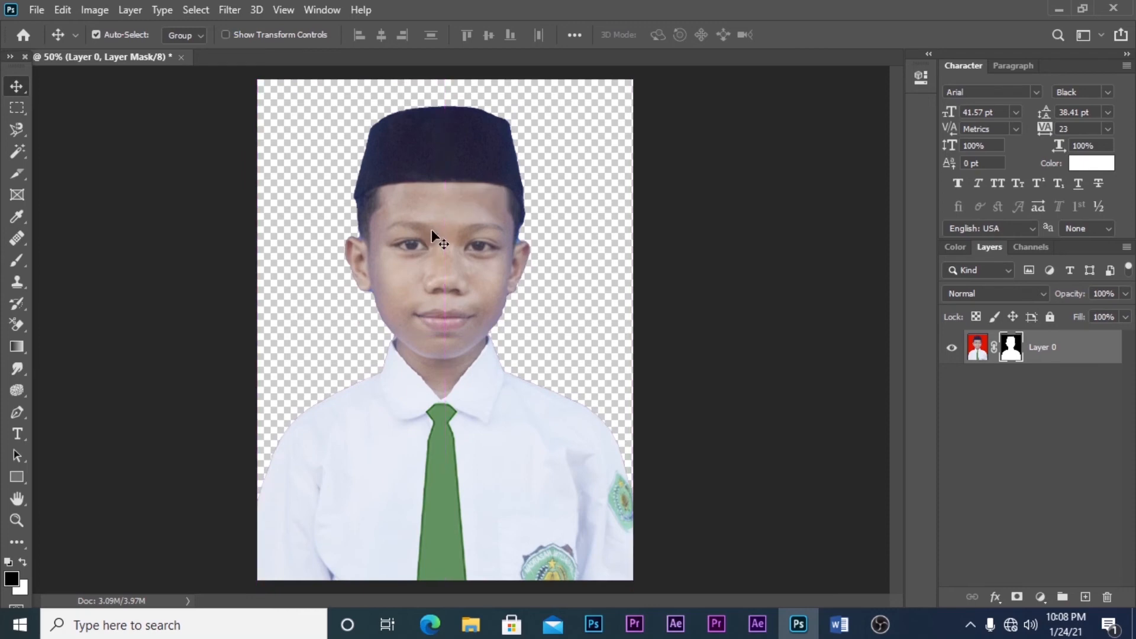
key(ctrl+z)
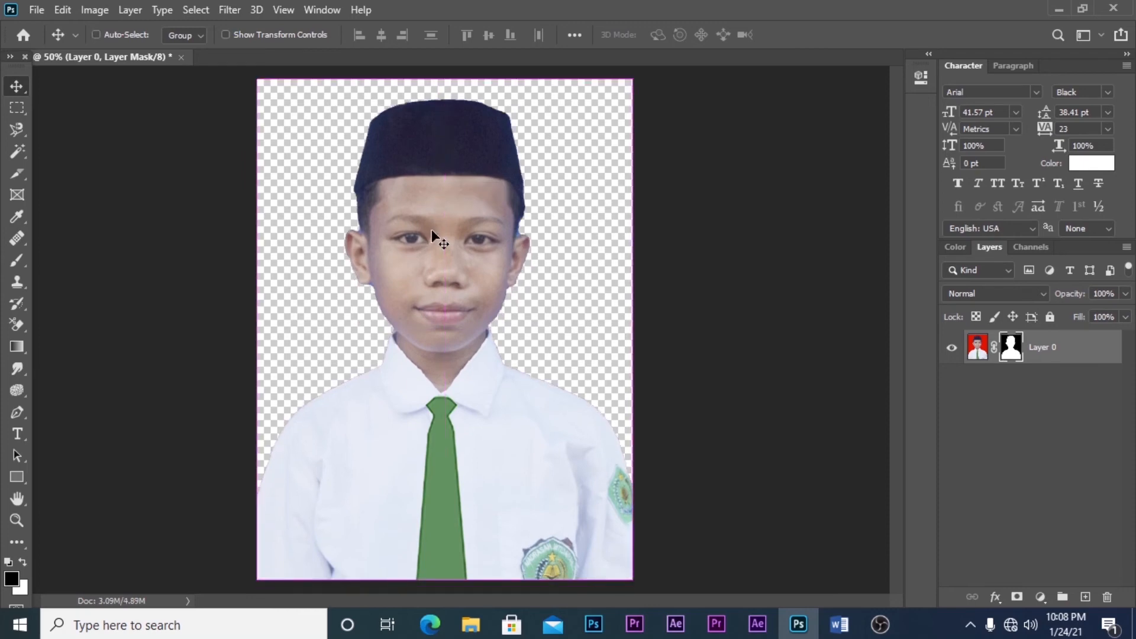
key(ctrl+i)
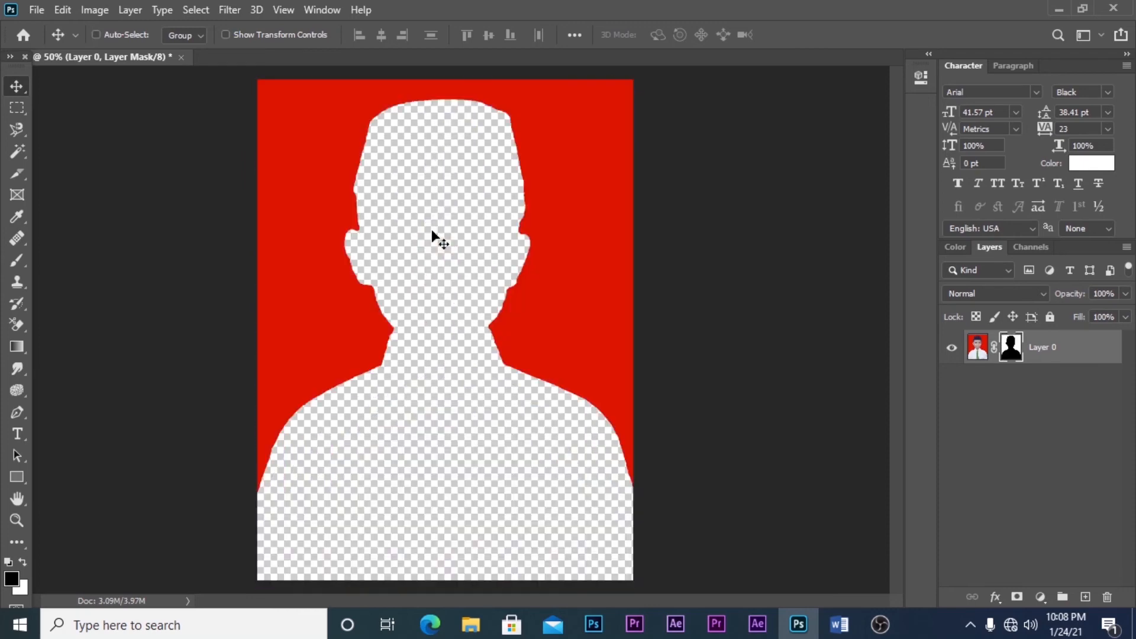
key(ctrl+z)
key(ctrl+z)
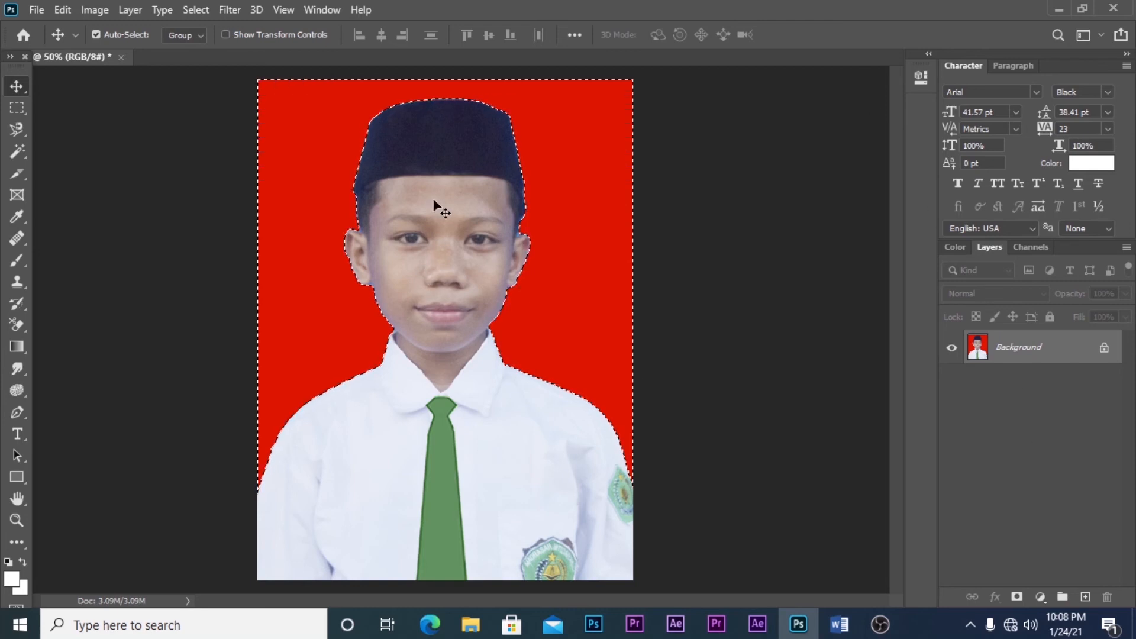
Add a layer mask from the background selection and invert it so only the student is shown
click(1016, 598)
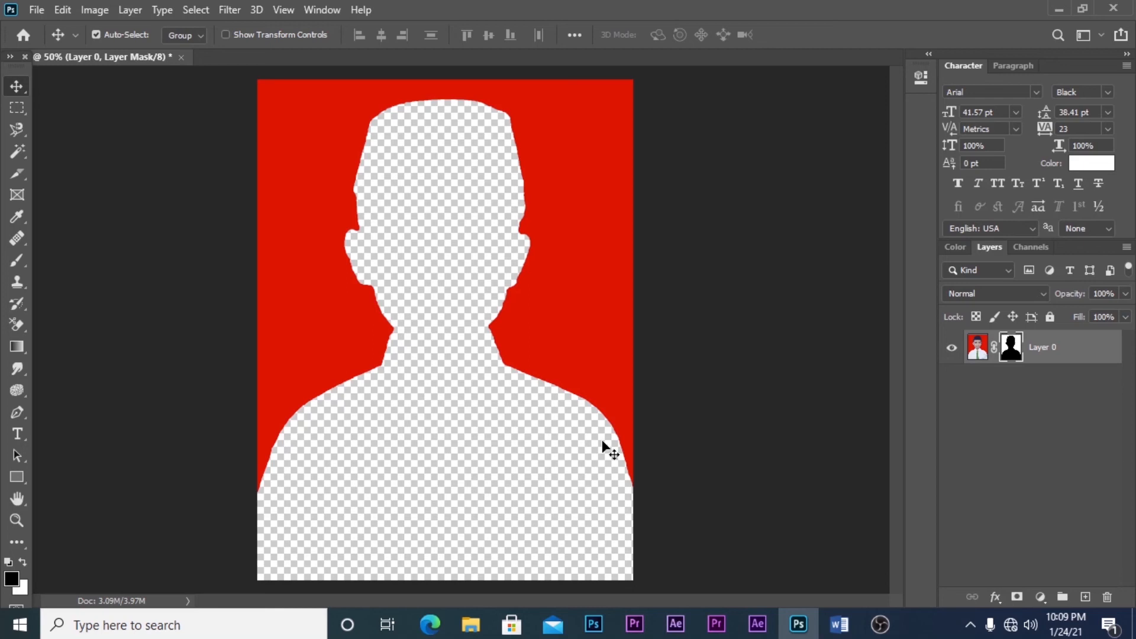
key(ctrl+i)
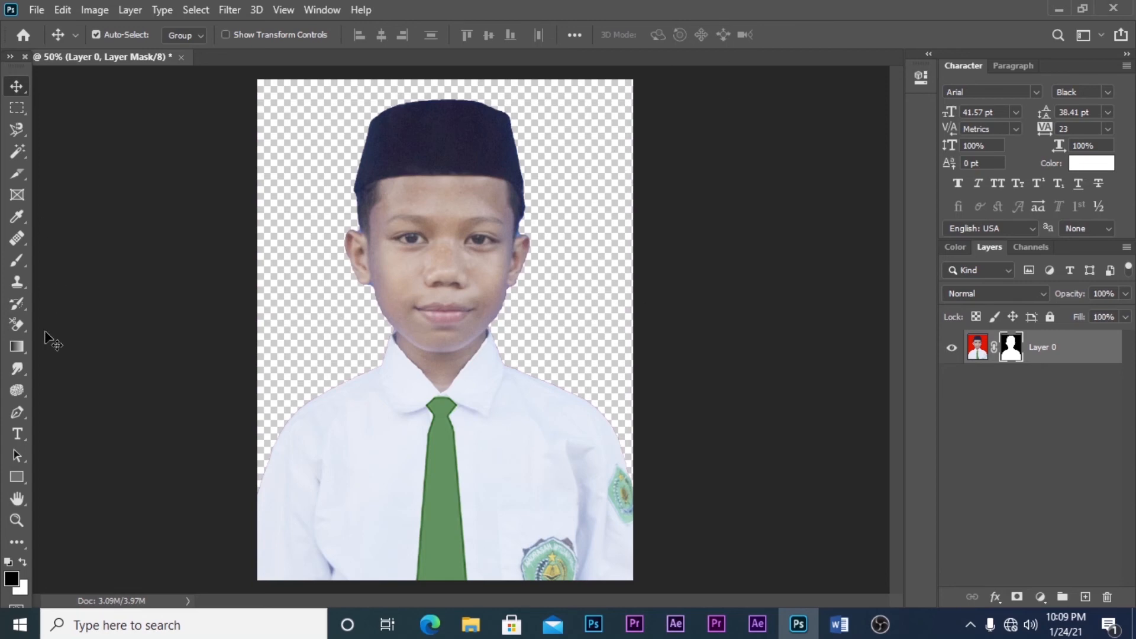
Draw a red rectangle of about 900 × 1204 px over the whole canvas with the Rectangle Tool
click(24, 475)
click(59, 480)
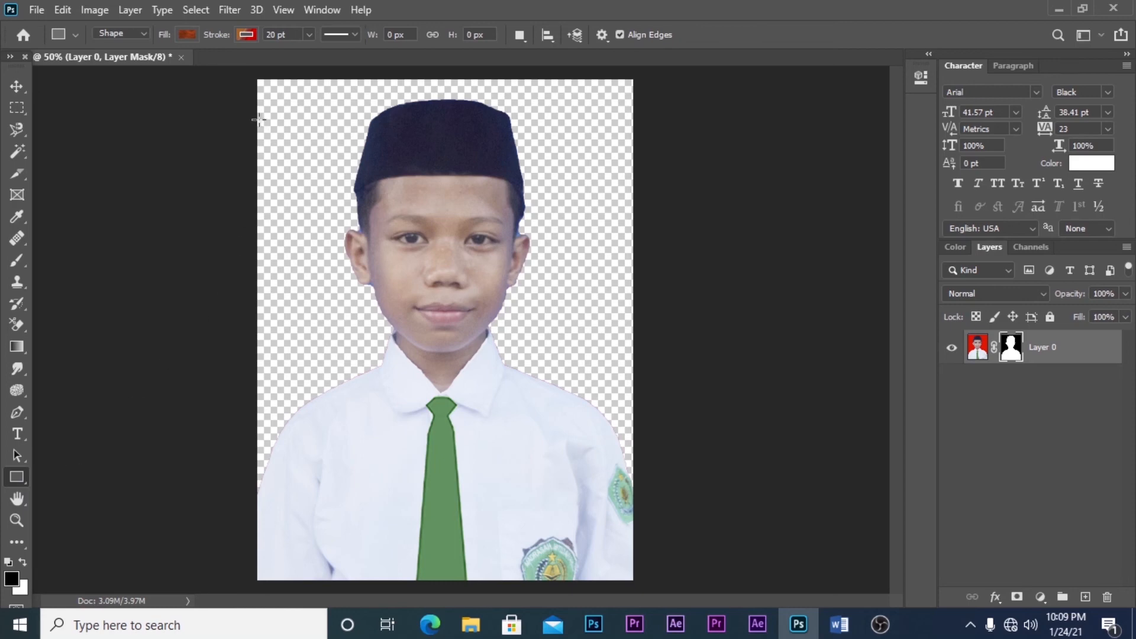
drag(257, 80, 635, 583)
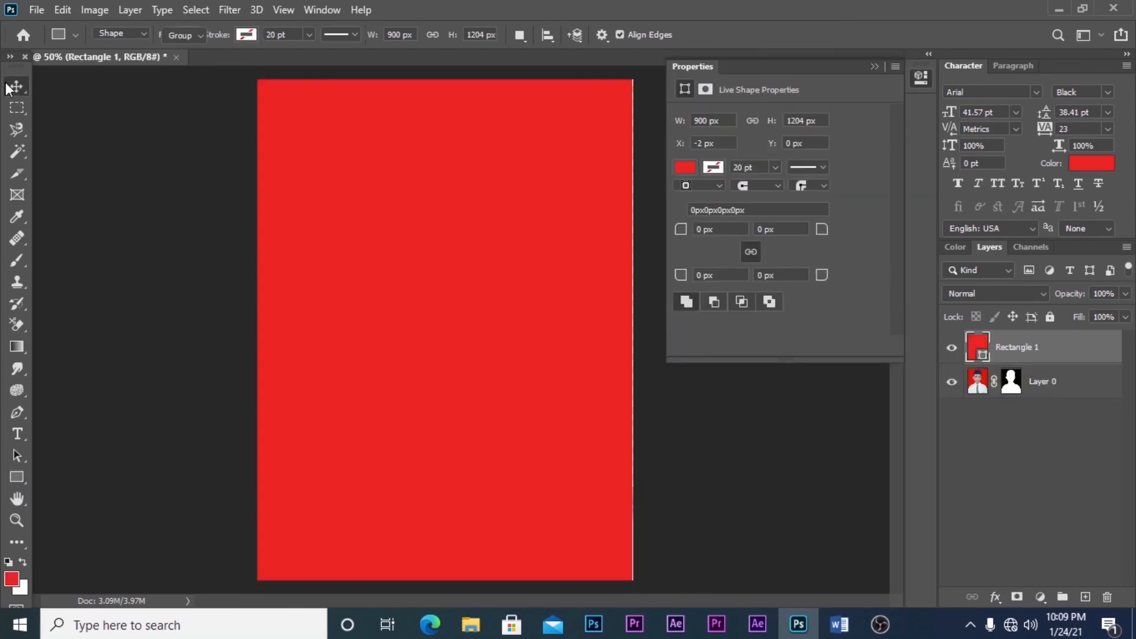
Collapse the shape properties and place the Rectangle 1 layer below Layer 0 as the portrait's backdrop
key(v)
click(923, 78)
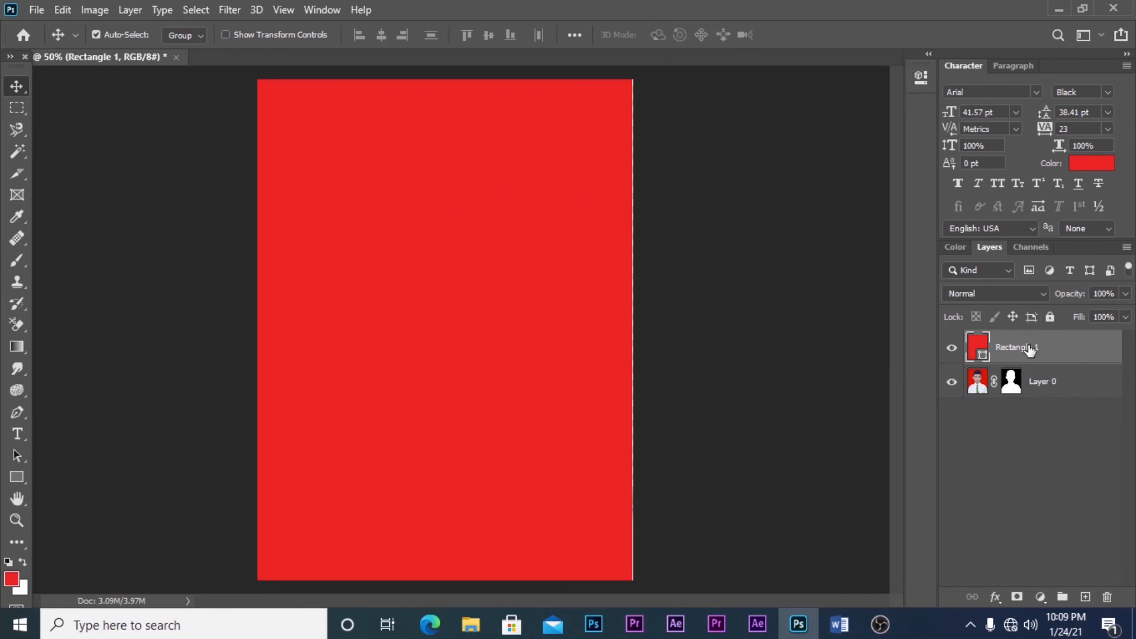
drag(1032, 355, 1042, 439)
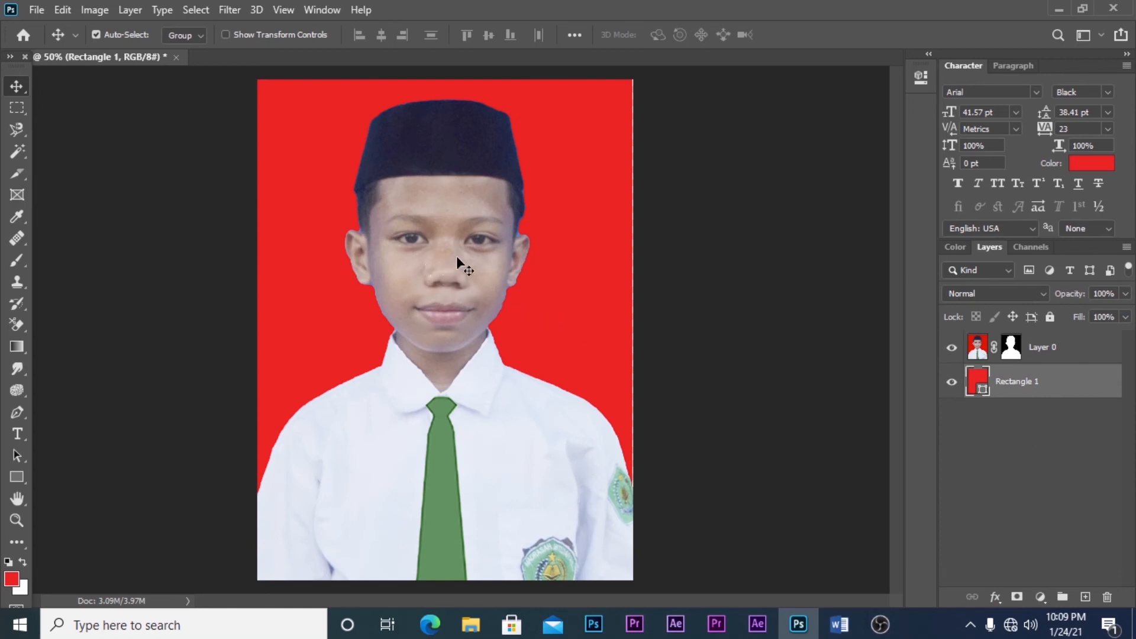
Shift the masked student slightly to the right over the red backdrop and close the portrait without saving the changes
click(436, 196)
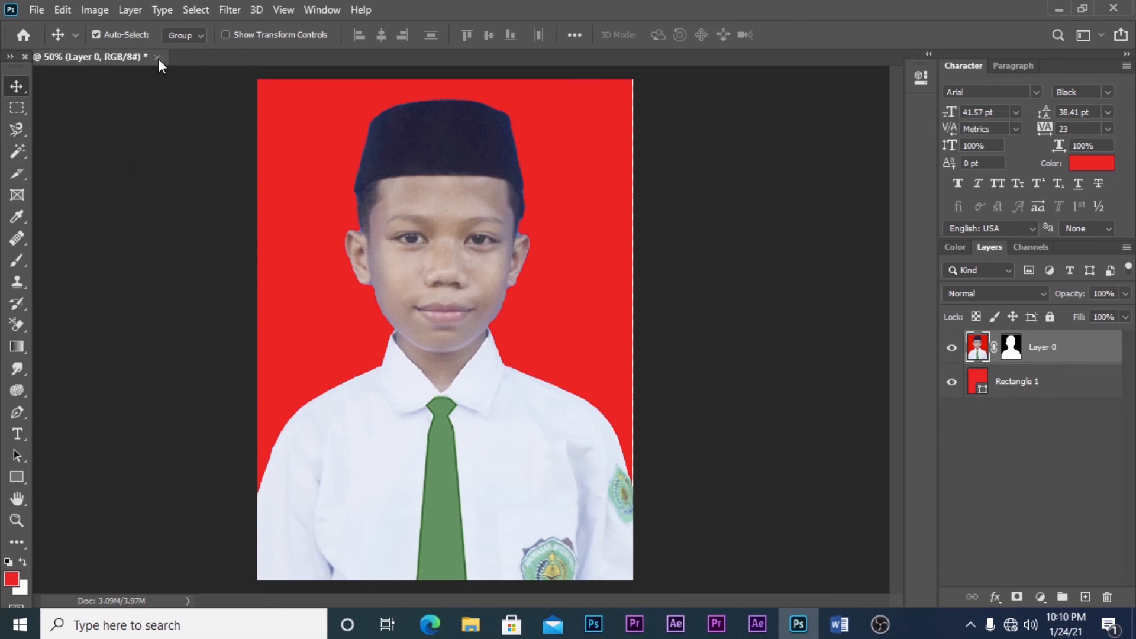
mouse_move(310, 172)
mouse_down()
mouse_move(323, 174)
mouse_move(316, 161)
mouse_up()
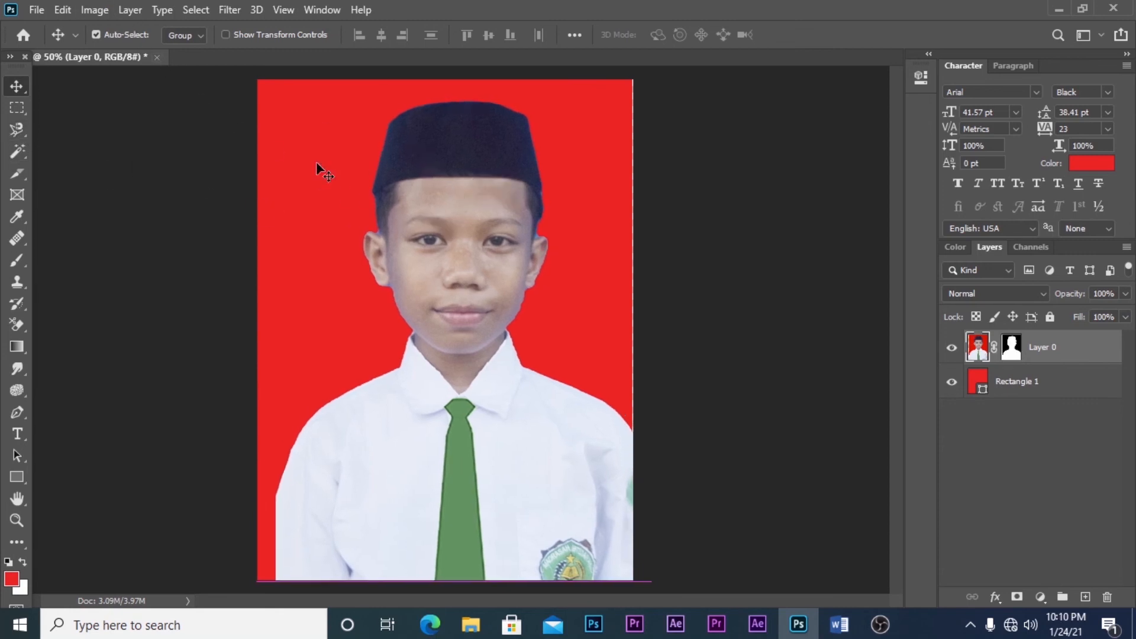
click(157, 61)
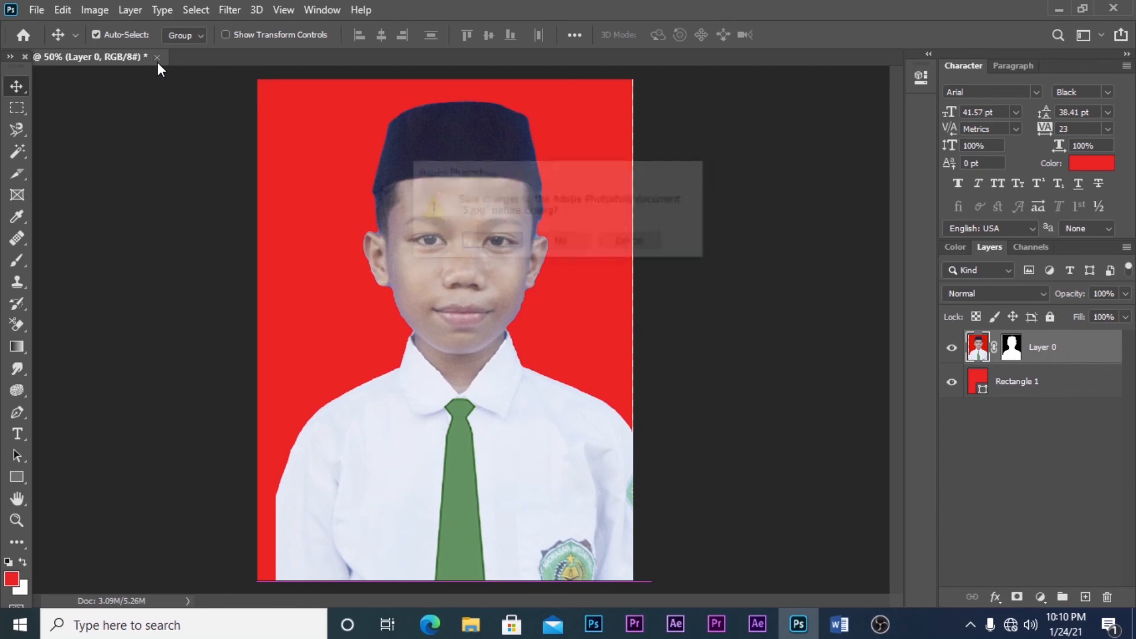
click(564, 244)
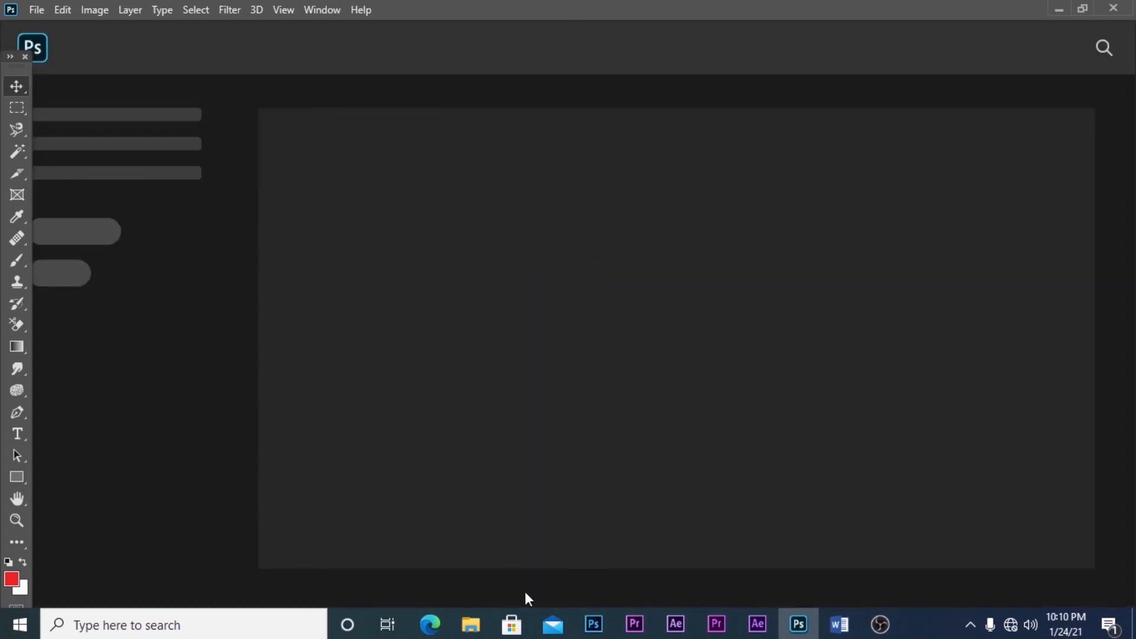
Open the Shah_Rukh_Khan photo from the PAS FOTO folder in Photoshop and select its blue background with the Magic Wand Tool
click(470, 624)
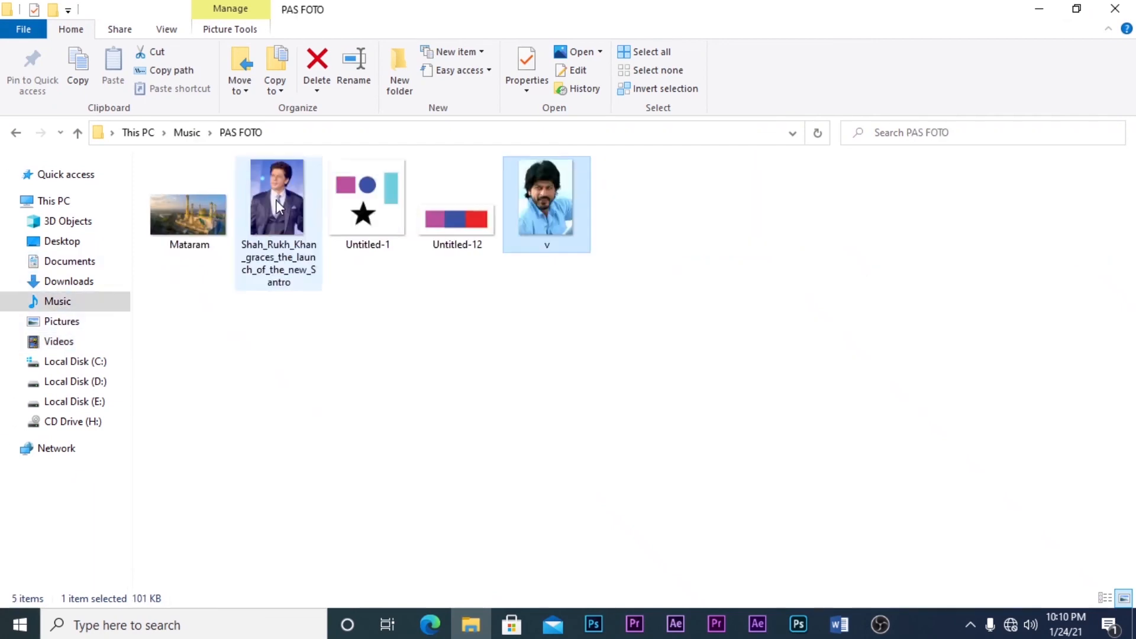
drag(278, 202, 582, 355)
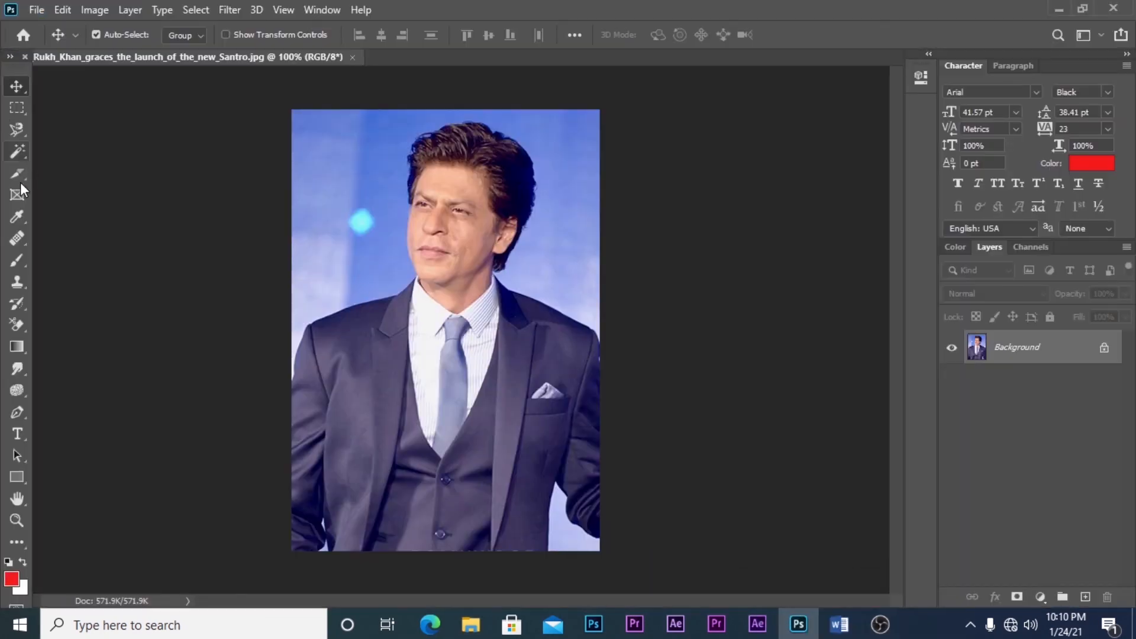
click(18, 151)
click(339, 152)
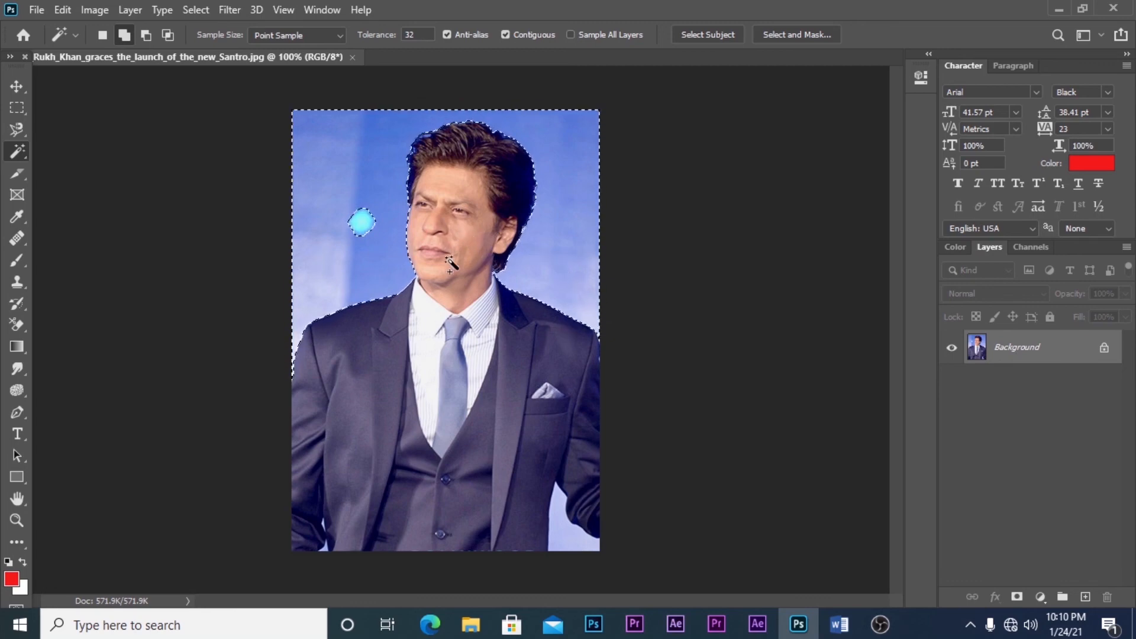
Add the suit jacket to the Magic Wand selection and try copying the selected area to a new layer with the Background hidden
click(383, 402)
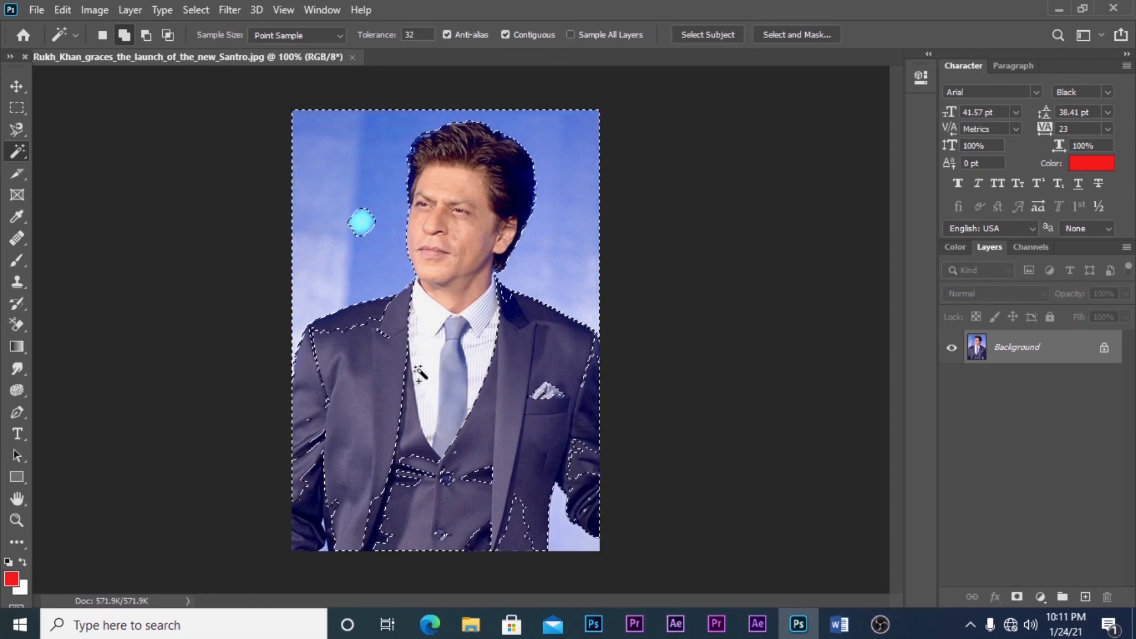
shift+click(356, 173)
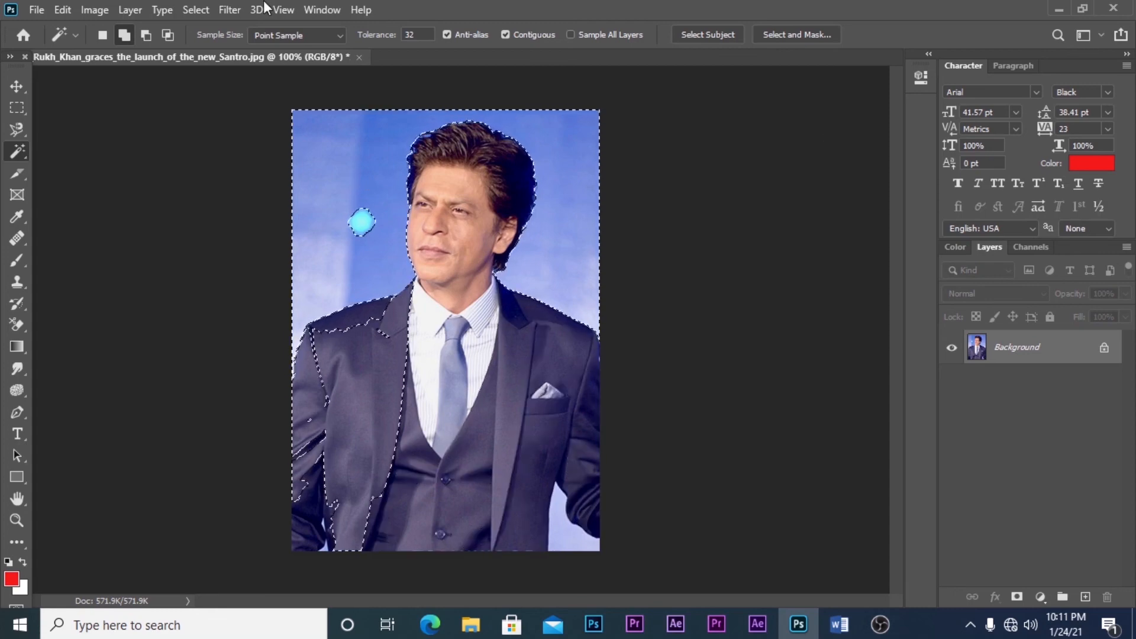
click(18, 86)
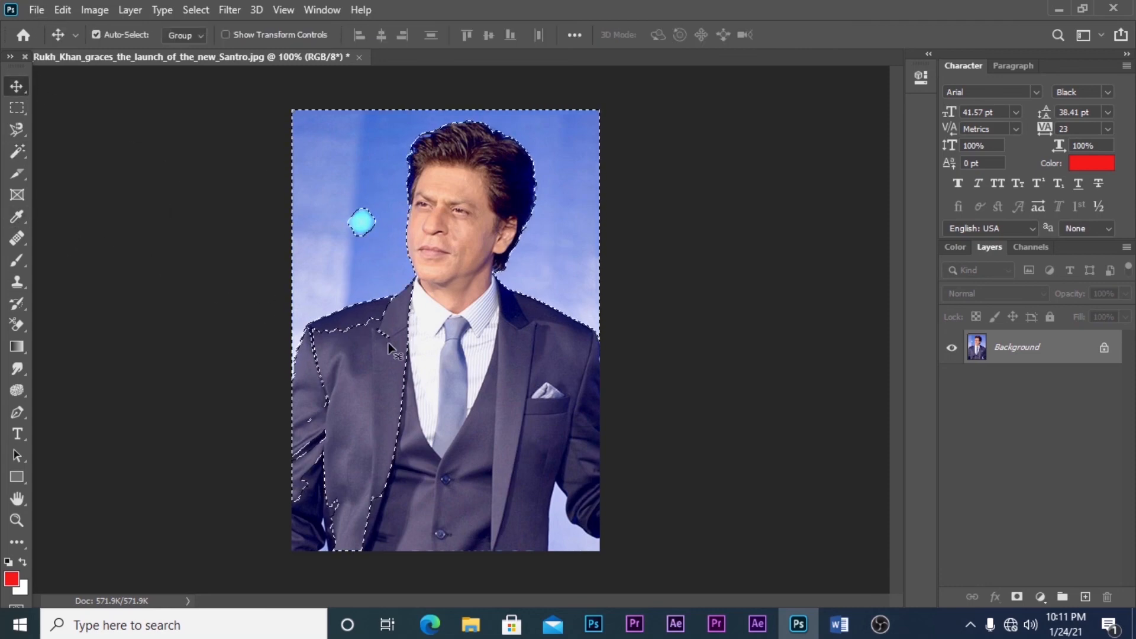
key(ctrl+j)
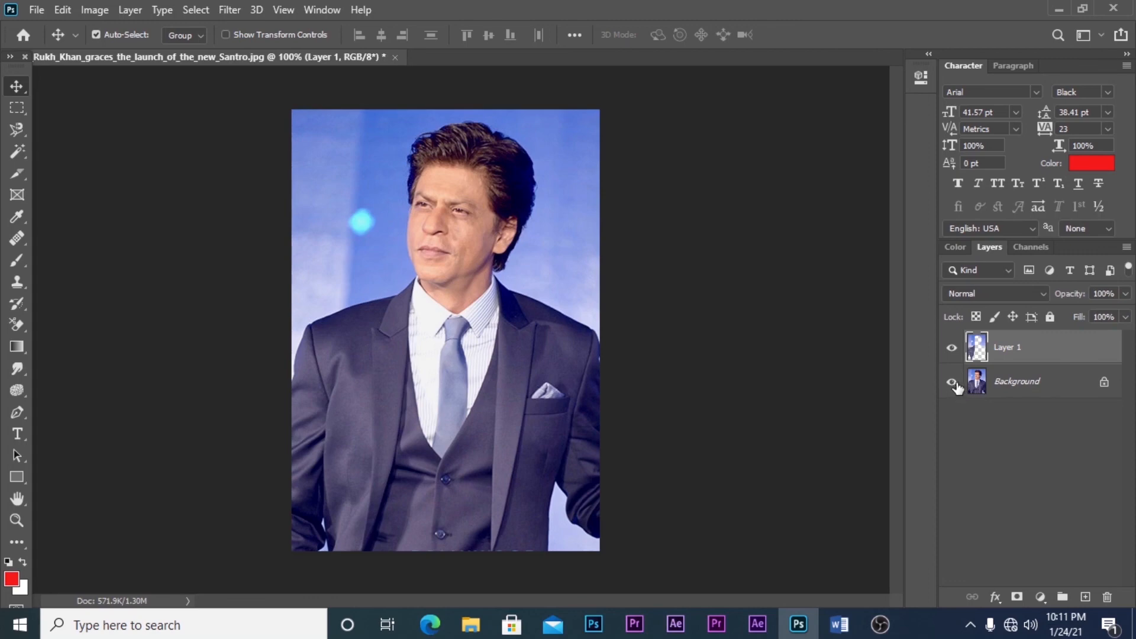
click(953, 383)
key(ctrl+z)
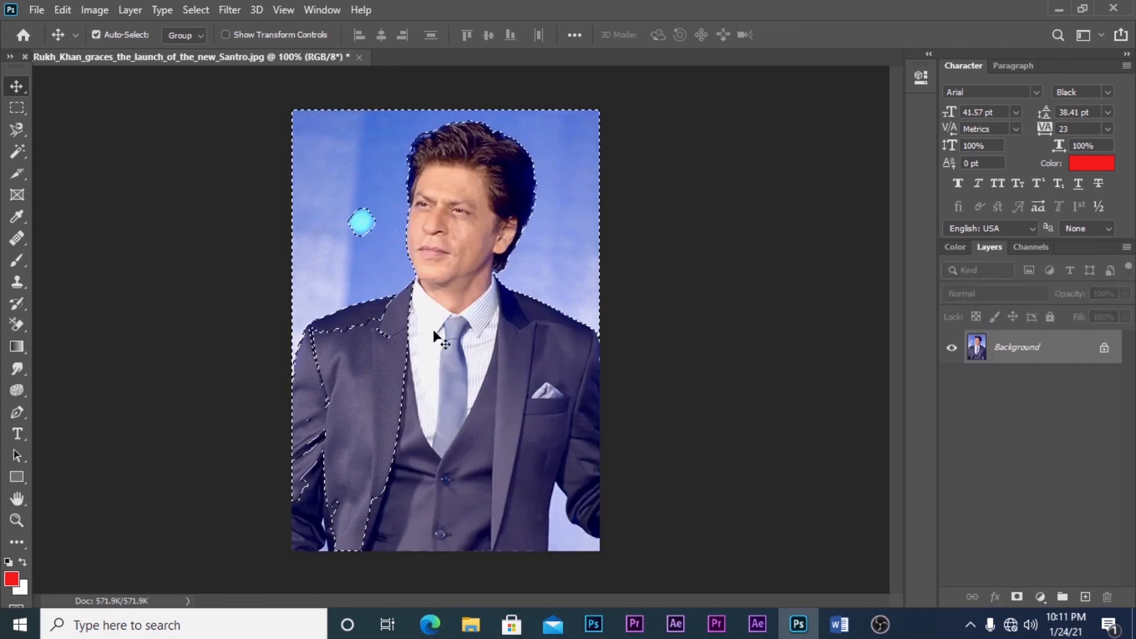
Clear the selection on the photo using the Rectangular Marquee Tool and return to the Move Tool
key(m)
click(373, 185)
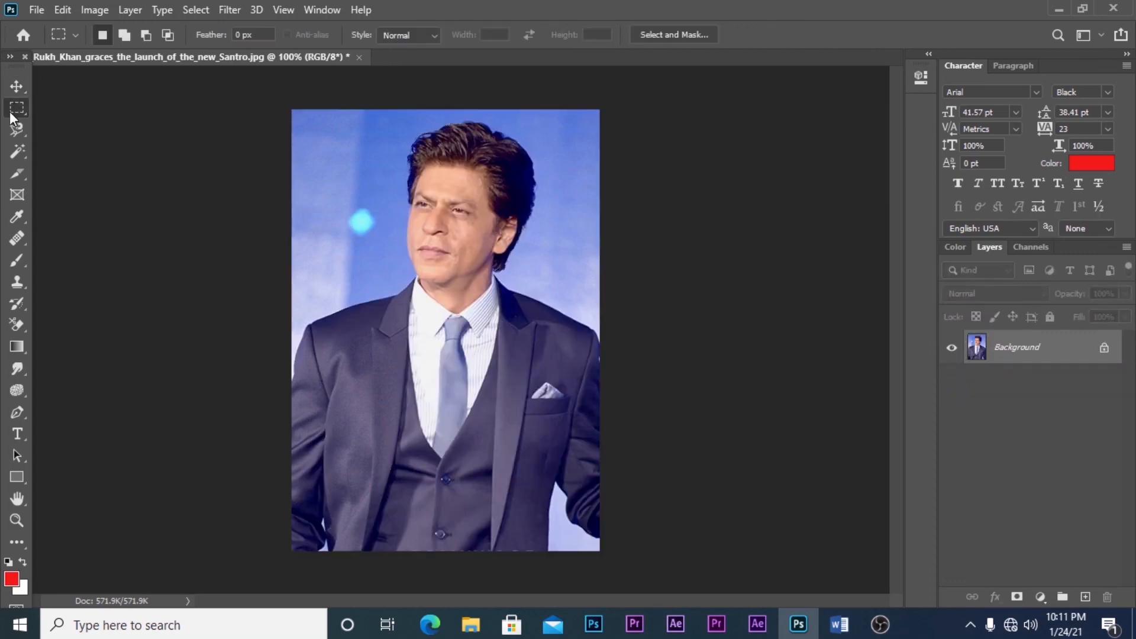
click(16, 88)
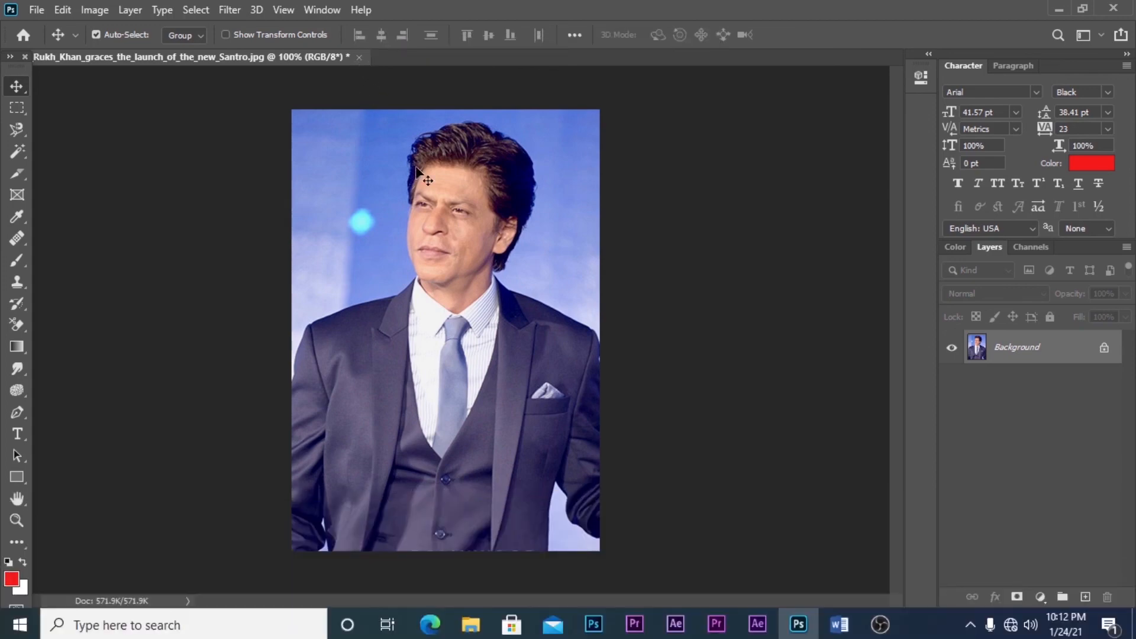
click(20, 156)
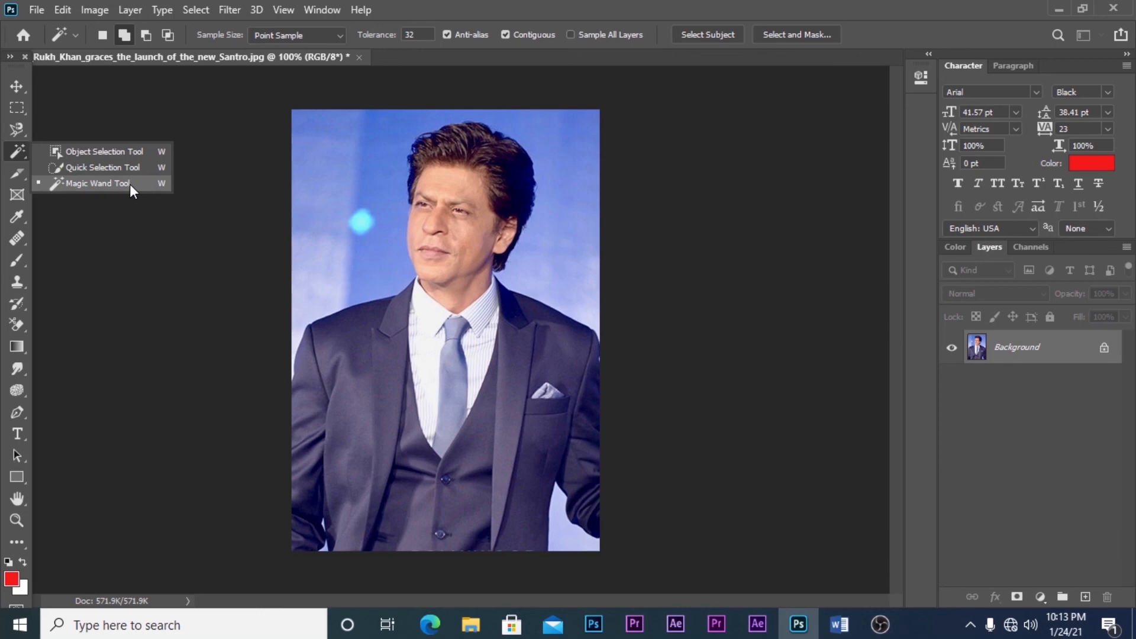
click(17, 86)
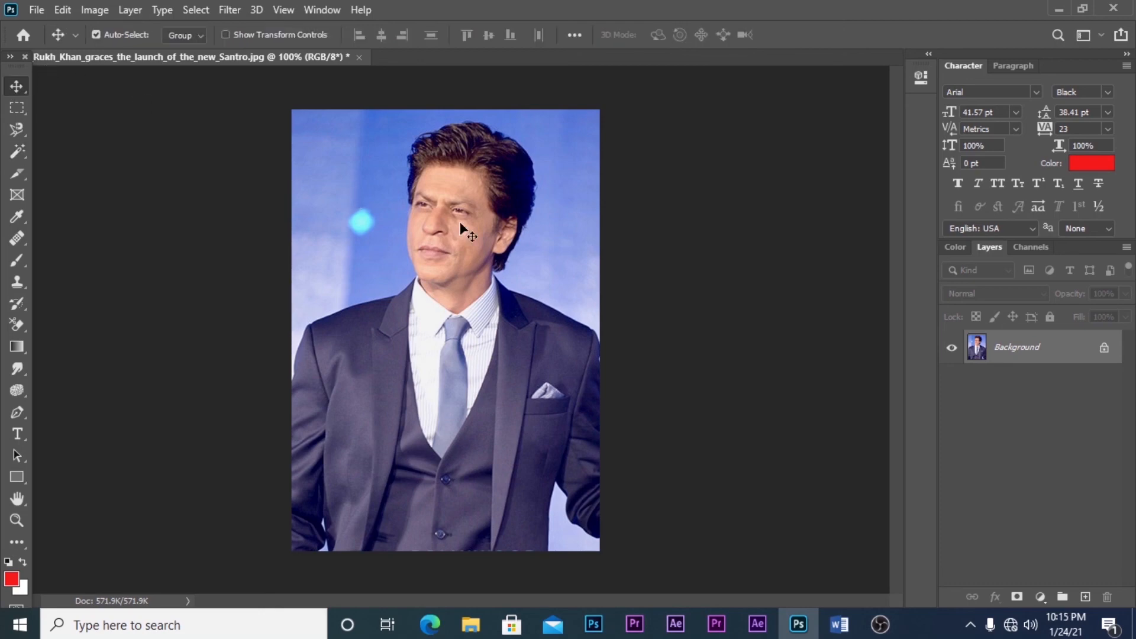